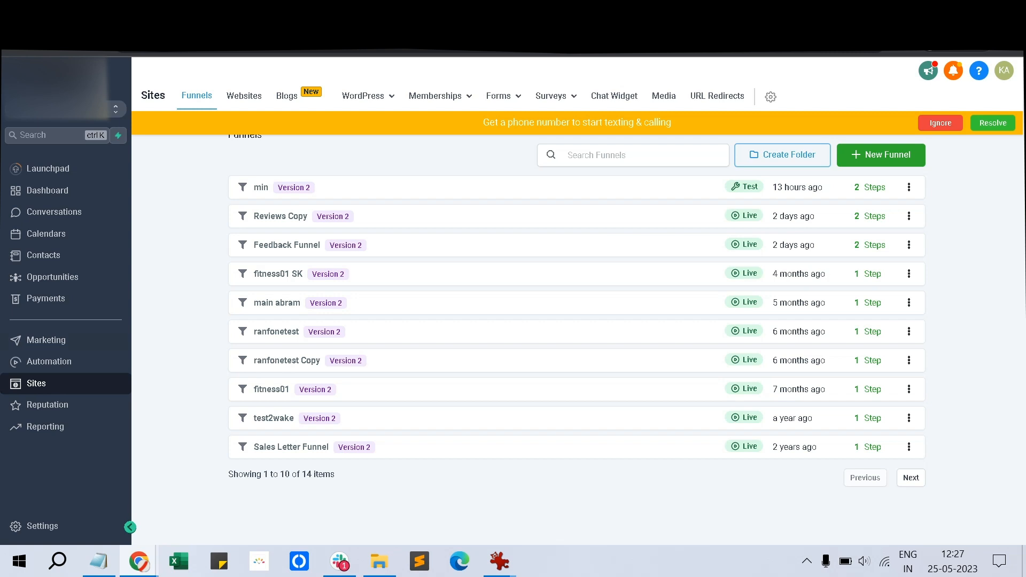
Dismiss the phone-number banner on the Memberships dashboard and open the Products list
mouse_move(440, 96)
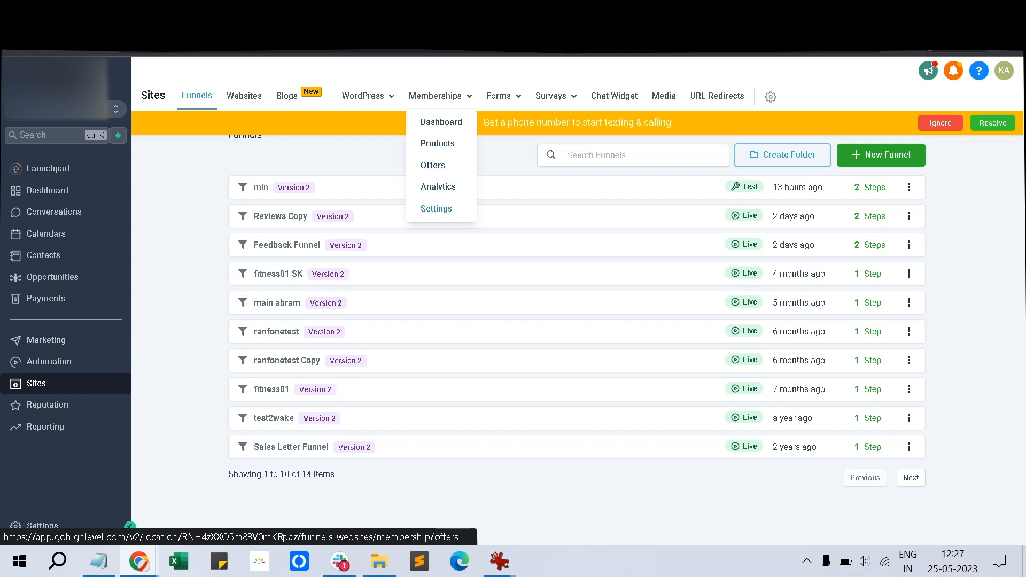
left_click(441, 122)
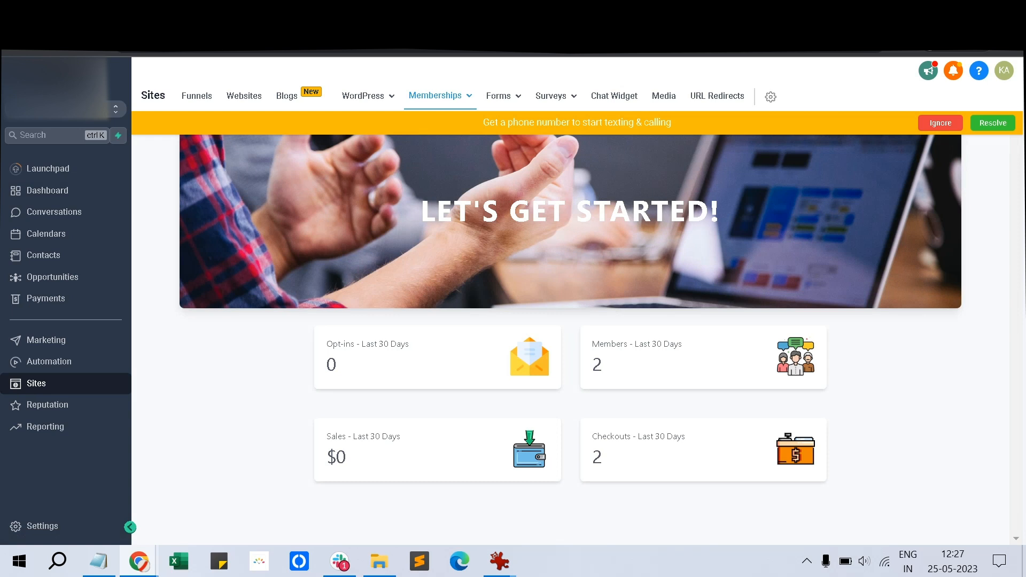
left_click(941, 123)
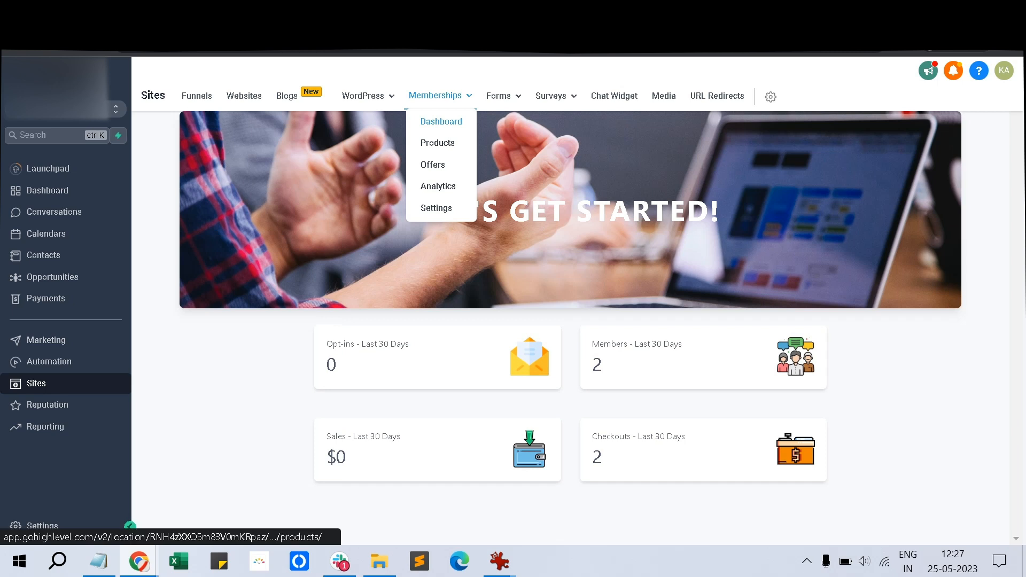
left_click(438, 142)
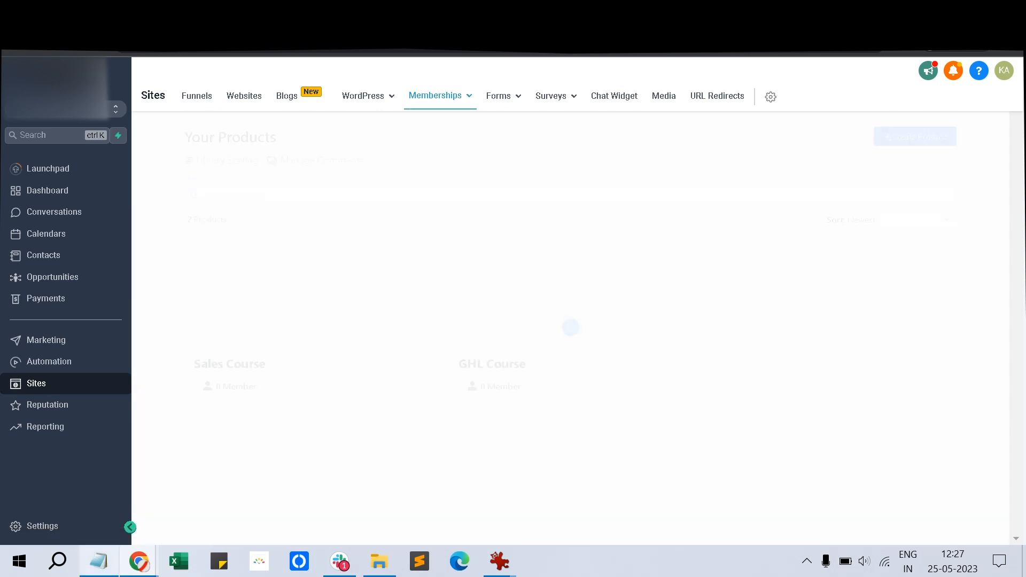
mouse_move(99, 562)
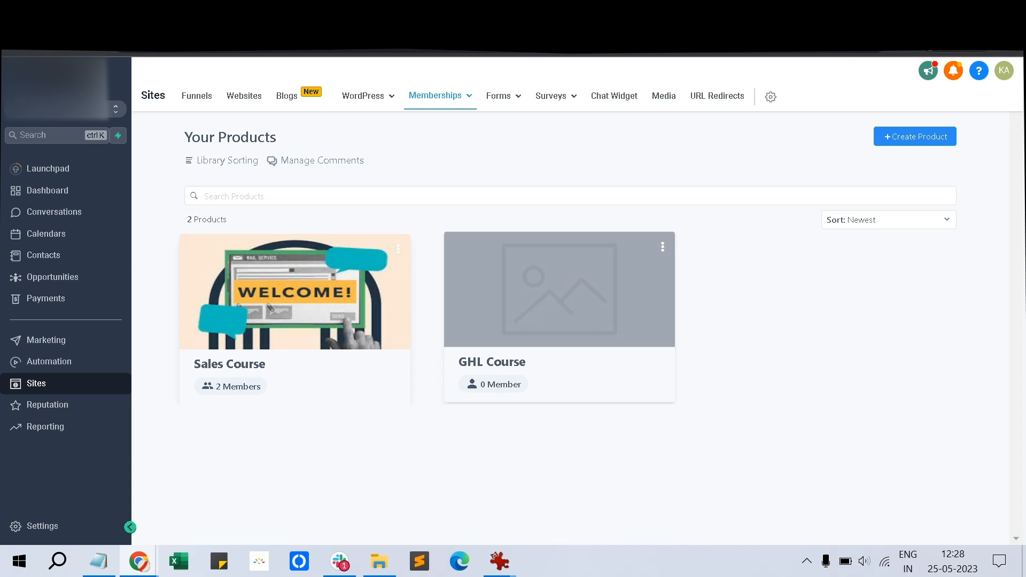
In the GHL Course, add a subcategory titled 'Sub Accounts' under Course Contents
left_click(569, 326)
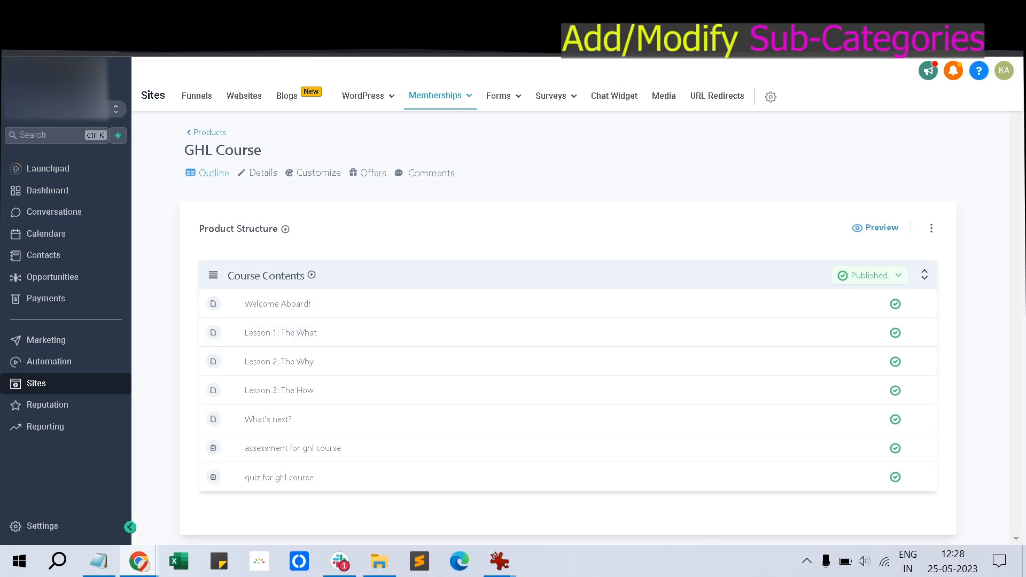
triple_click(223, 150)
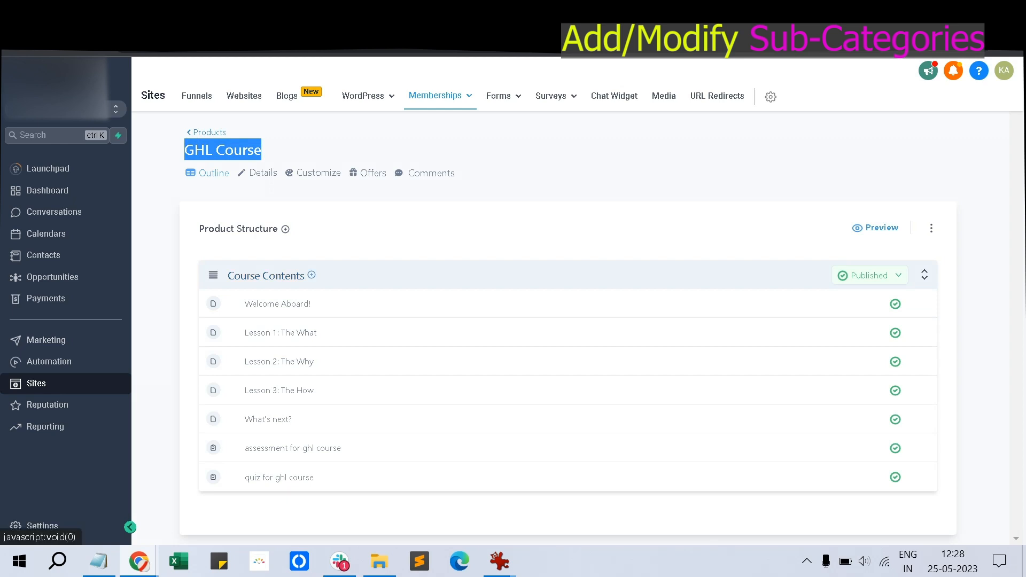
left_click(312, 274)
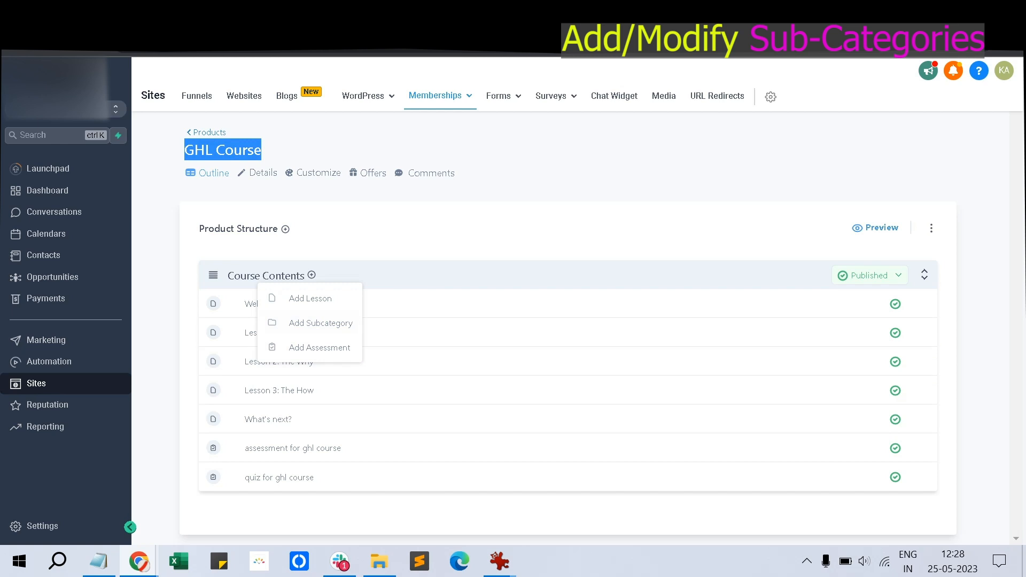
left_click(321, 323)
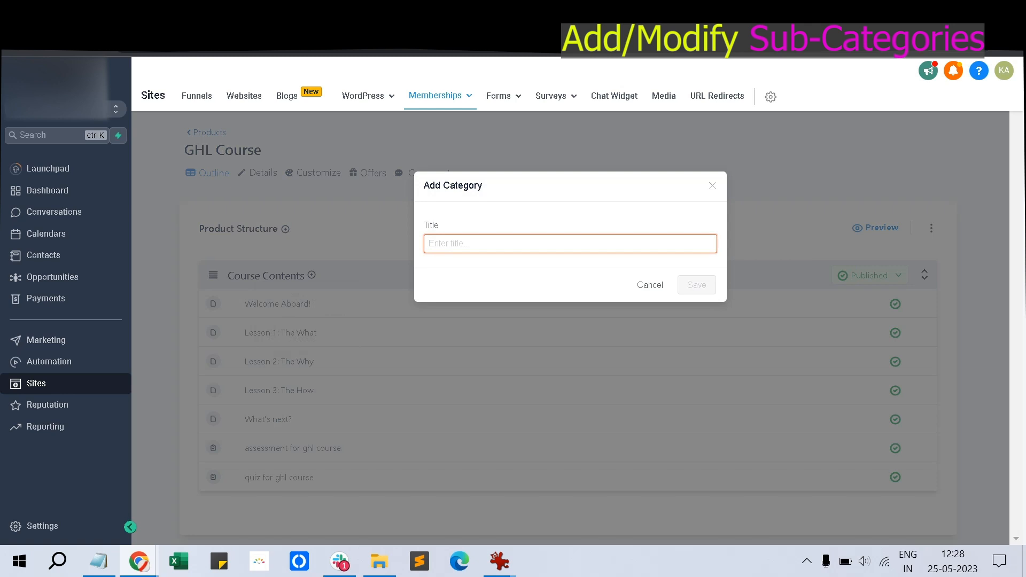
type("vid")
key("BackSpace")
key("BackSpace")
key("BackSpace")
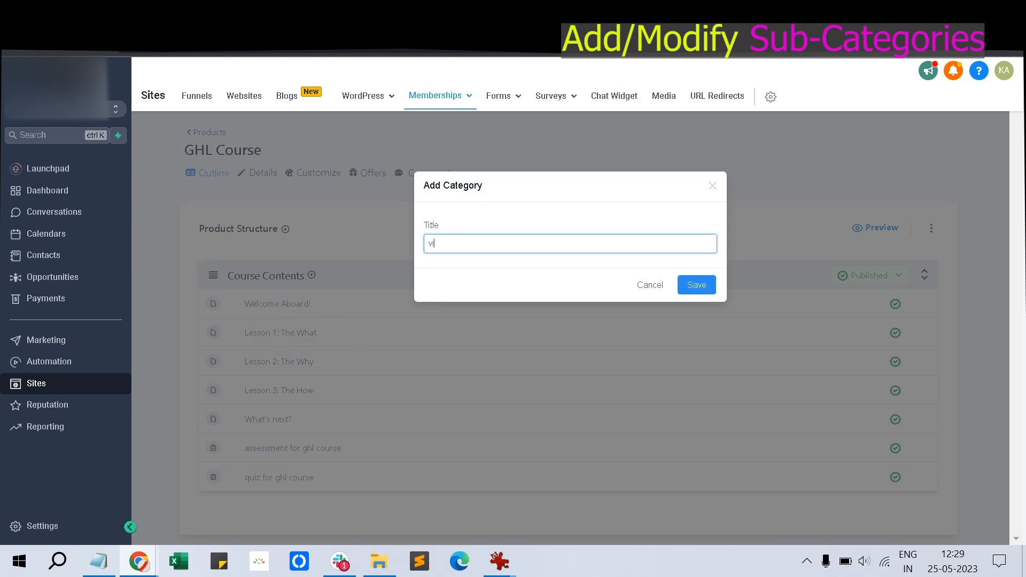
type("z")
key("BackSpace")
type("Custom")
key("BackSpace")
key("BackSpace")
key("BackSpace")
key("BackSpace")
key("BackSpace")
key("BackSpace")
type("Sub Accounts")
key("Return")
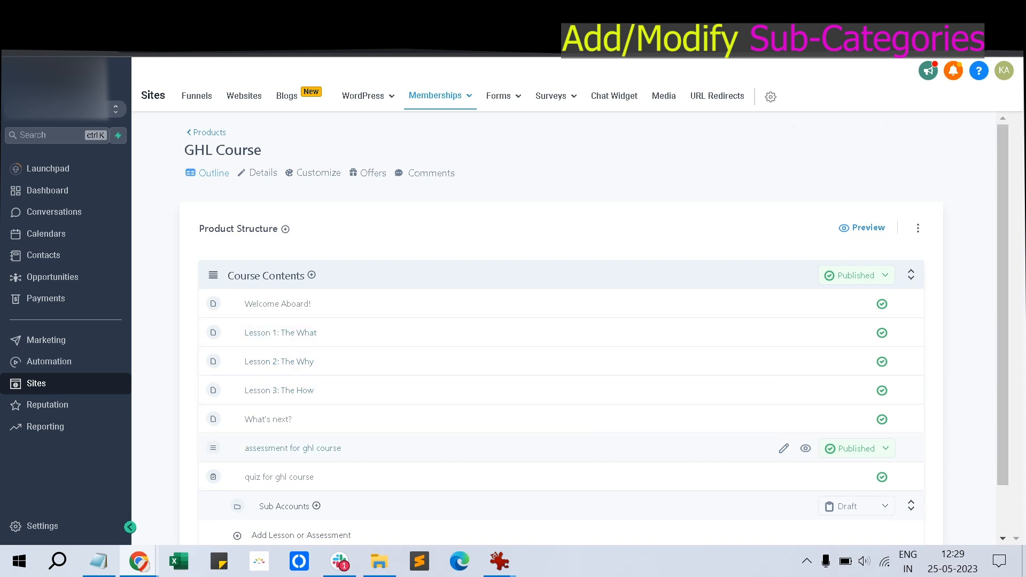
Create a new top-level category titled 'Agency' in the GHL Course outline
scroll(534, 448, "down", 1)
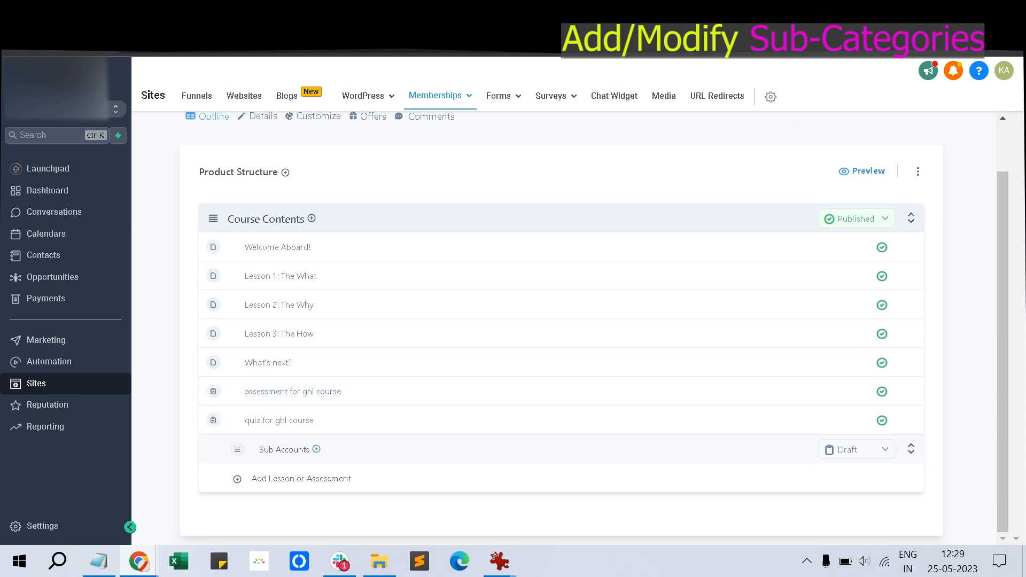
scroll(535, 428, "up", 1)
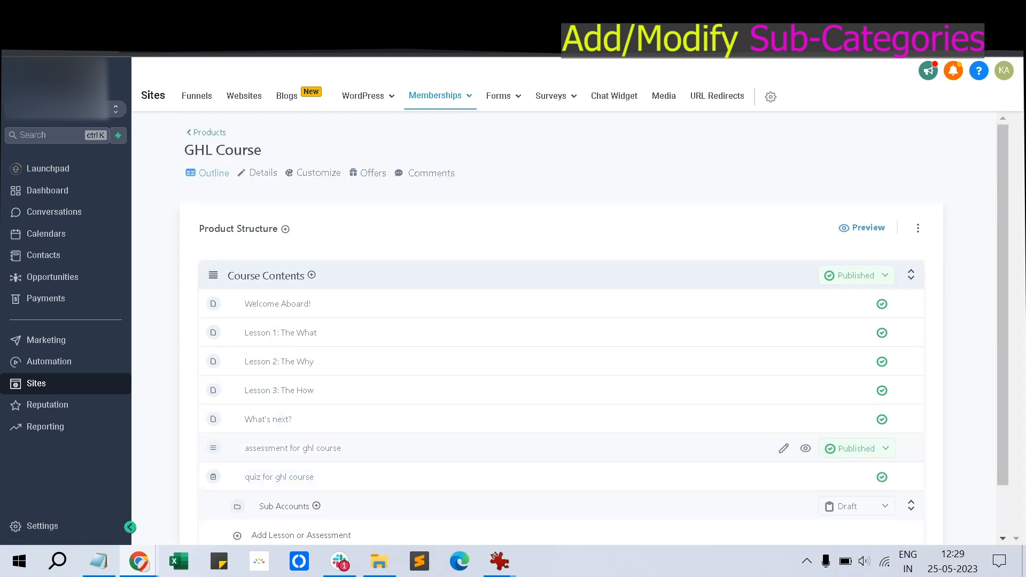
scroll(535, 428, "down", 1)
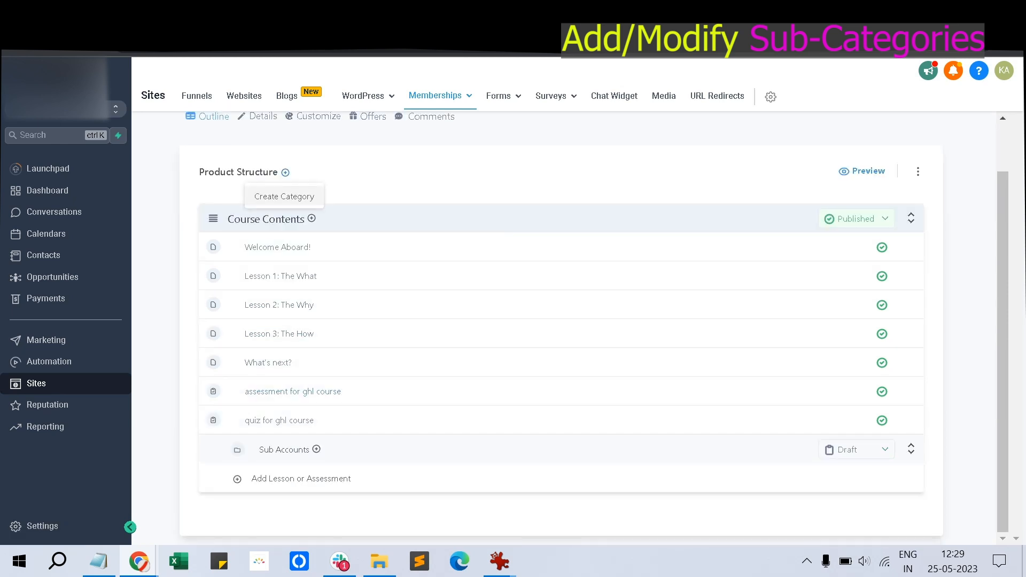
left_click(285, 172)
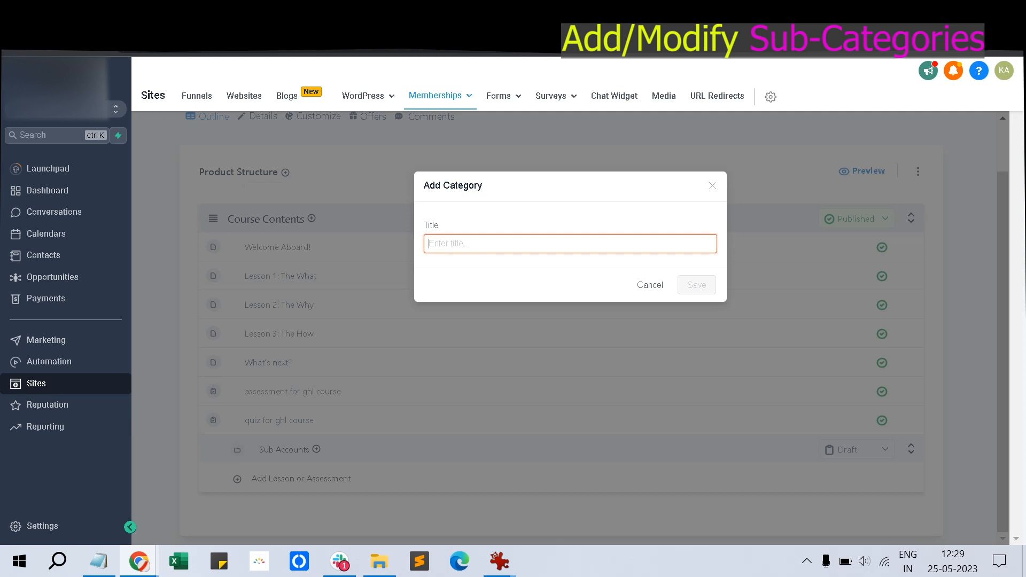
type("Agency")
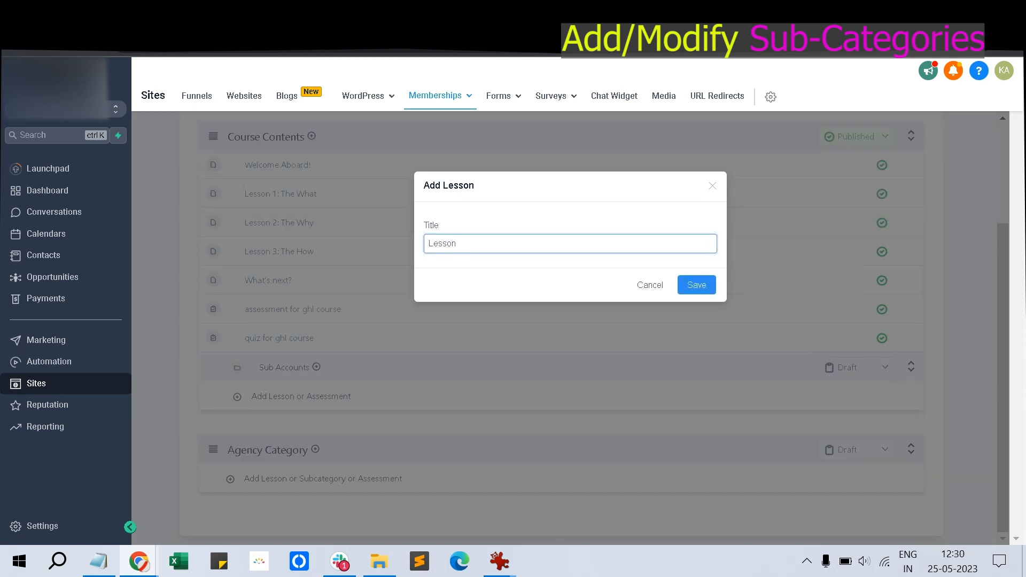
key("BackSpace")
key("BackSpace")
key("BackSpace")
key("BackSpace")
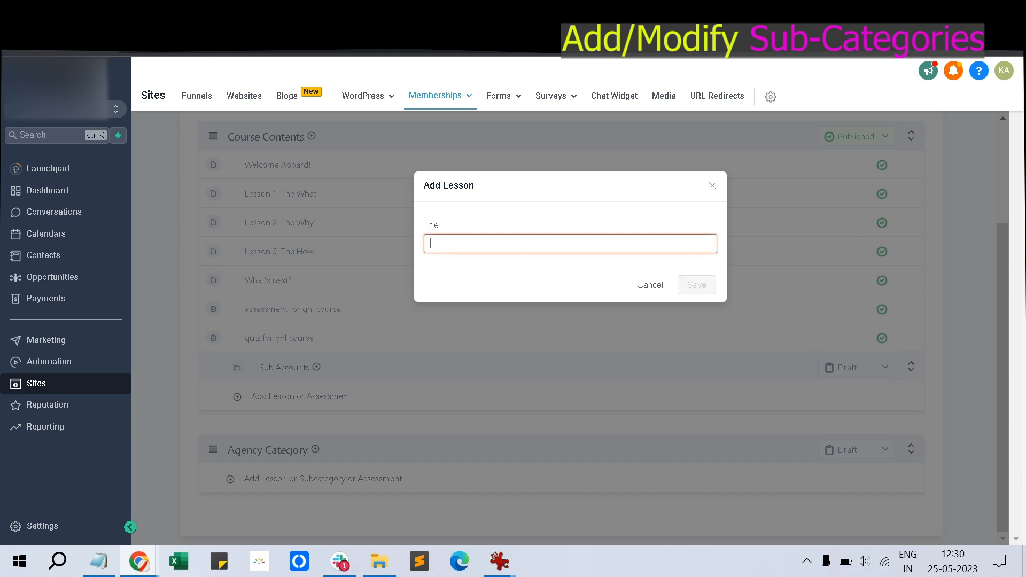
Retitle the product 'Sales Course 3' and review its Customization settings
type("Agency")
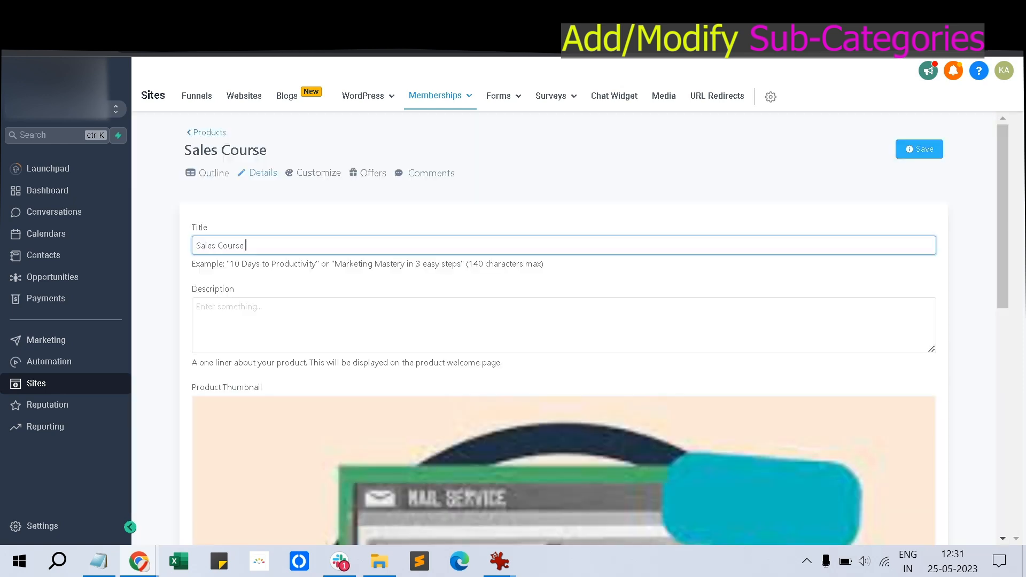
type("3")
scroll(564, 328, "down", 8)
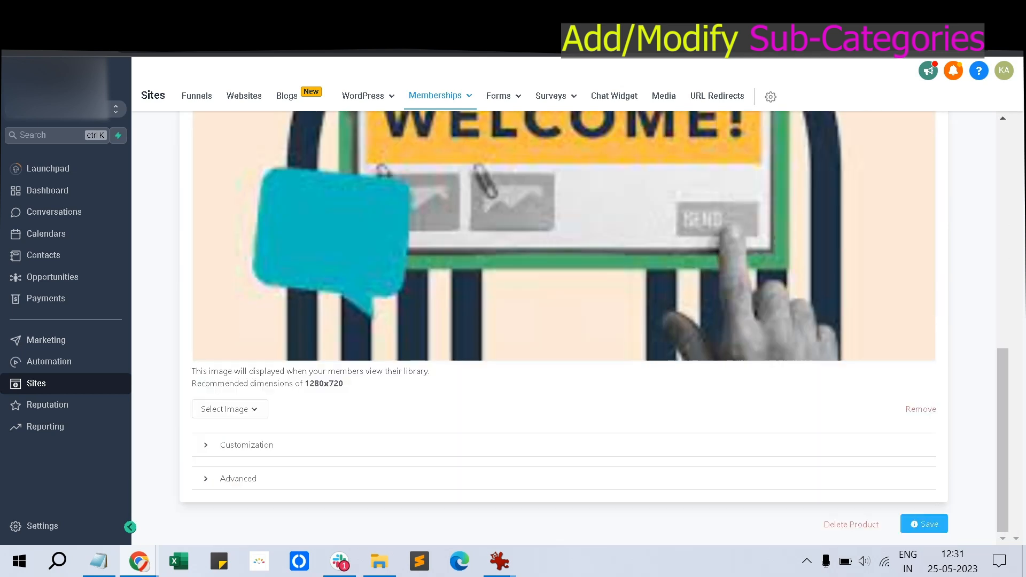
left_click(246, 446)
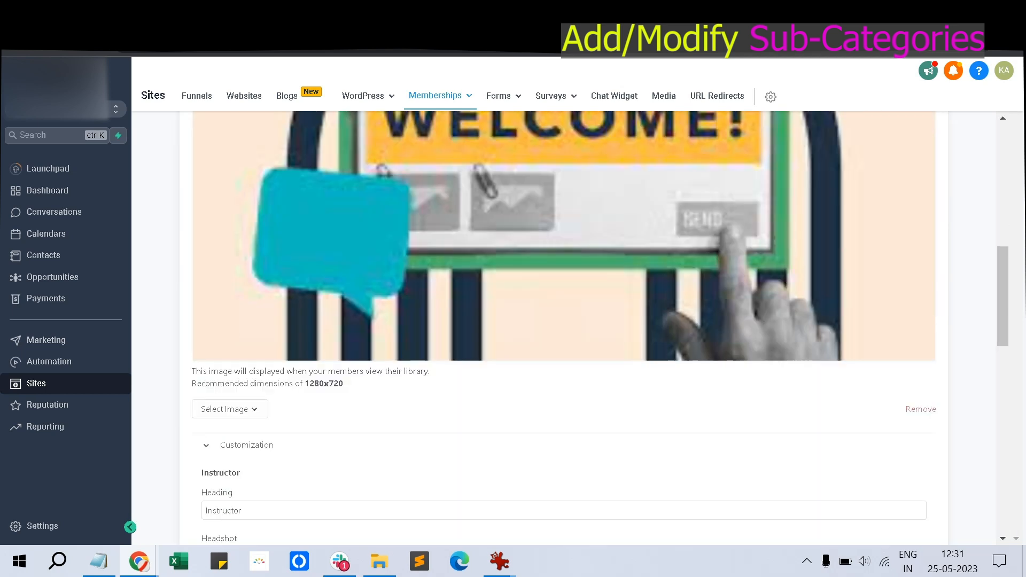
scroll(564, 327, "down", 6)
scroll(564, 328, "down", 4)
left_click(564, 198)
scroll(564, 328, "up", 4)
scroll(564, 327, "down", 1)
scroll(564, 328, "down", 7)
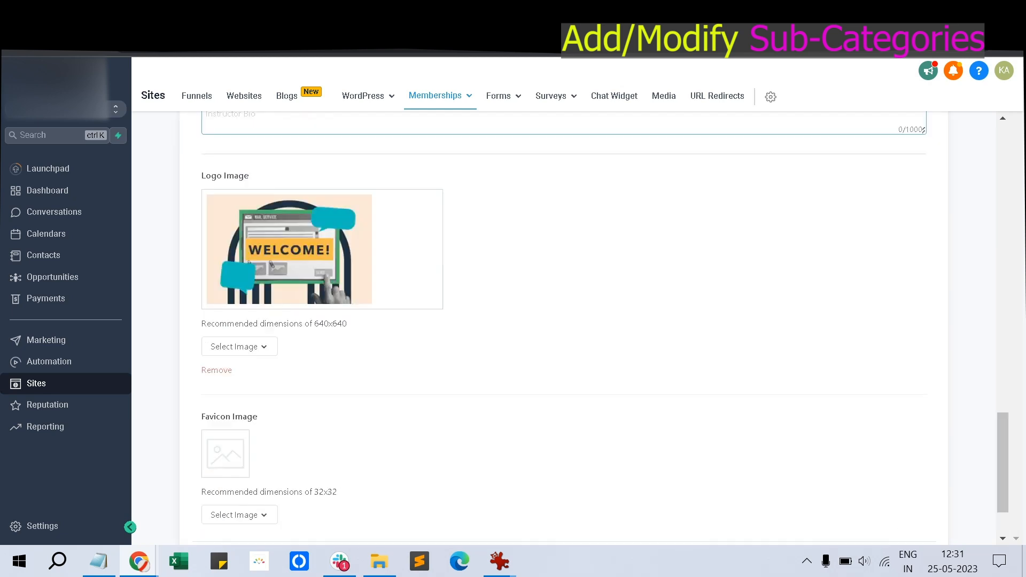
scroll(564, 327, "up", 7)
scroll(564, 328, "down", 7)
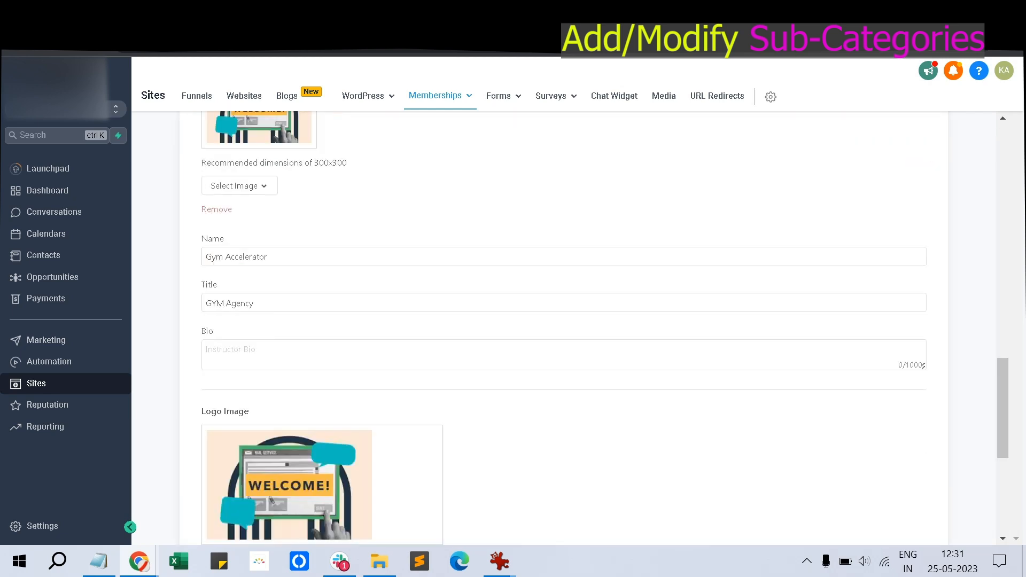
Review the Advanced code settings, save the product details and return to Products
left_click(238, 479)
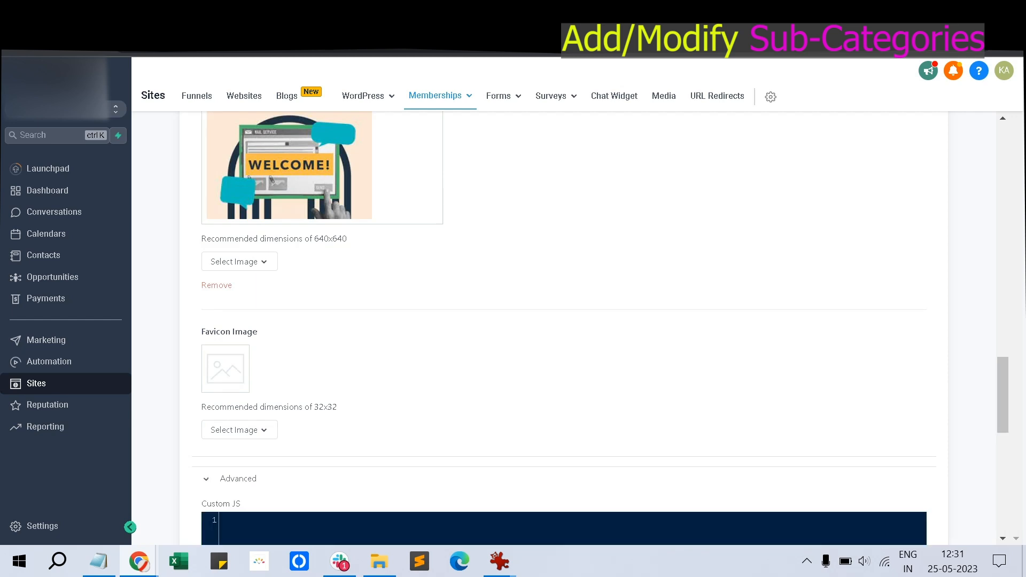
scroll(564, 328, "down", 5)
scroll(564, 328, "down", 3)
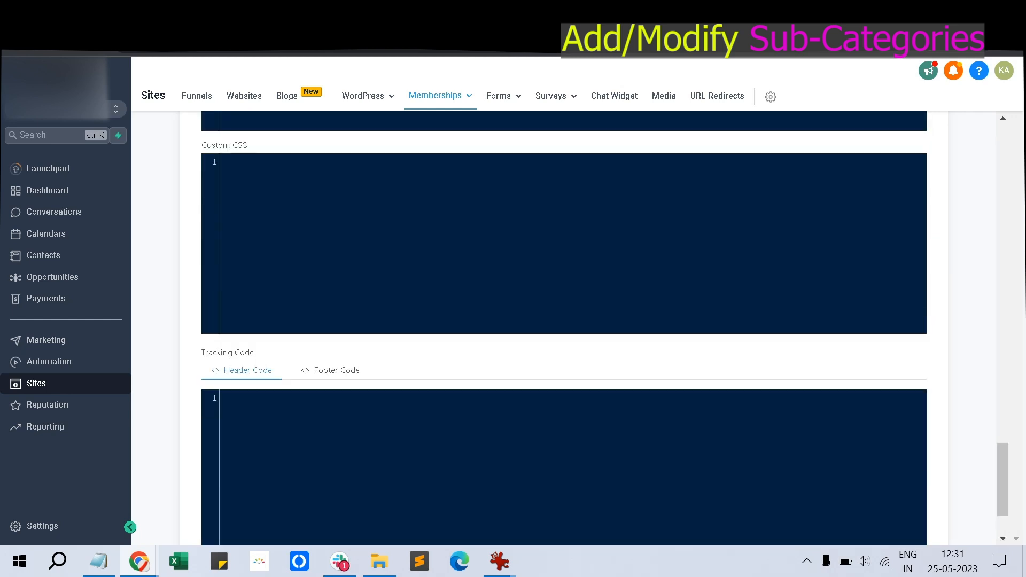
scroll(564, 327, "down", 1)
scroll(564, 328, "up", 1)
scroll(564, 327, "up", 20)
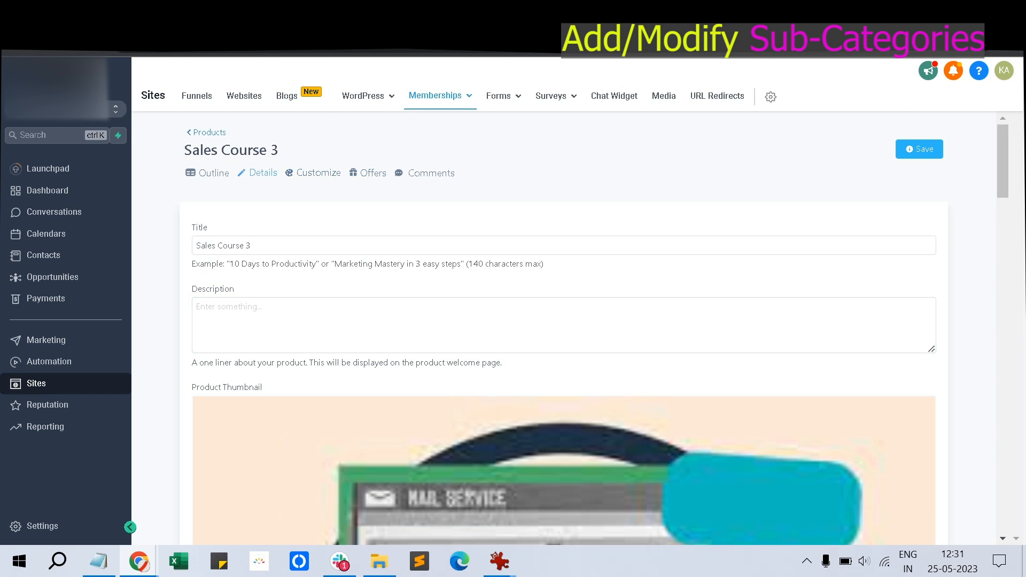
left_click(920, 149)
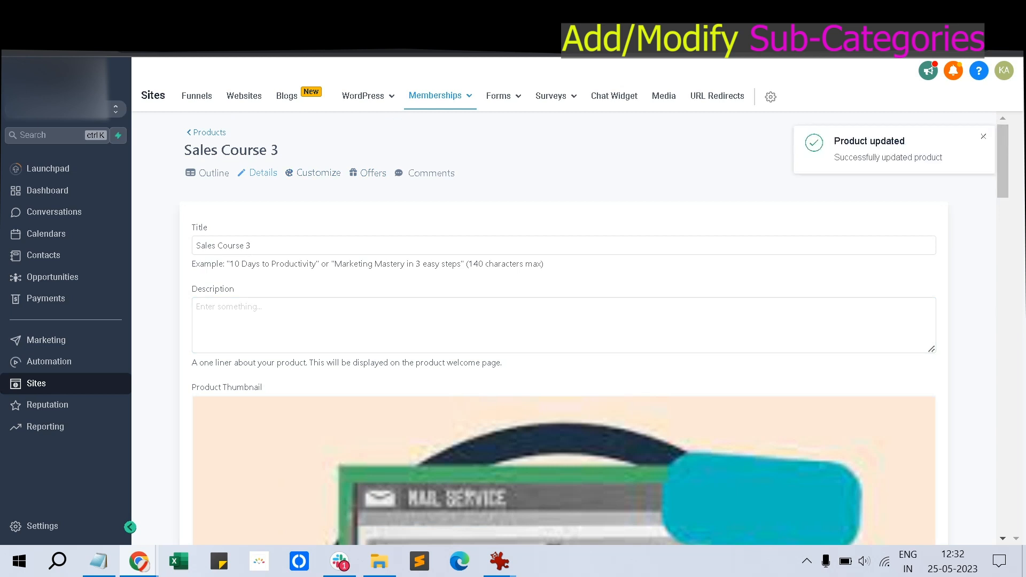
left_click(209, 132)
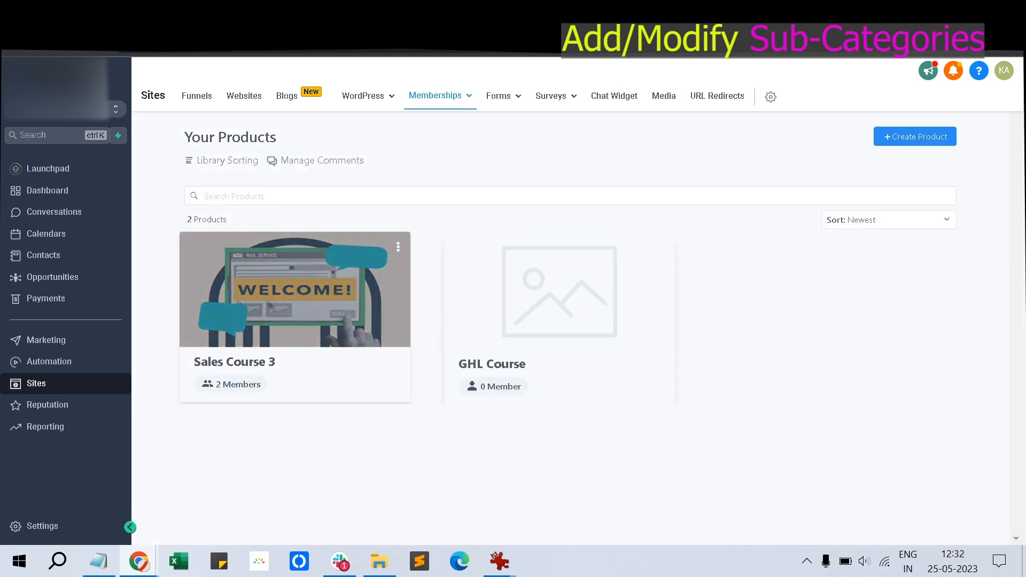
Open Sales Course 3's course outline and launch its admin-mode preview in a new tab
left_click(399, 247)
left_click(376, 291)
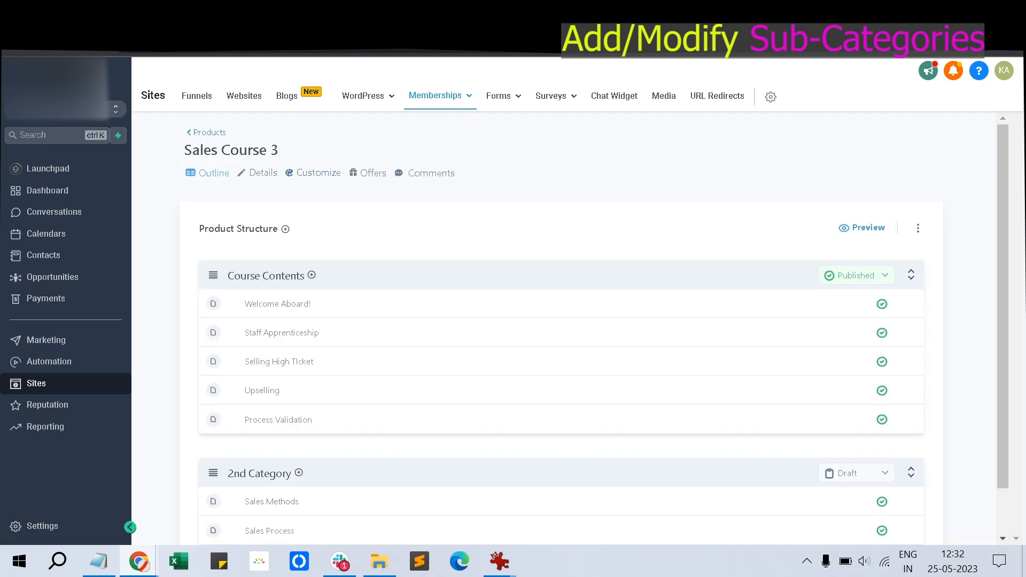
left_click(208, 133)
left_click(398, 247)
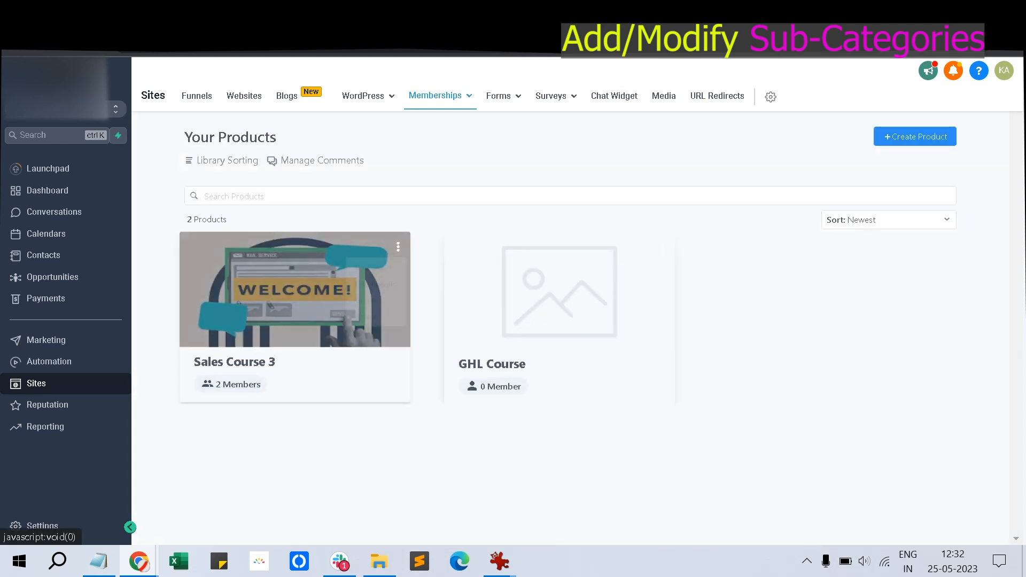
left_click(376, 290)
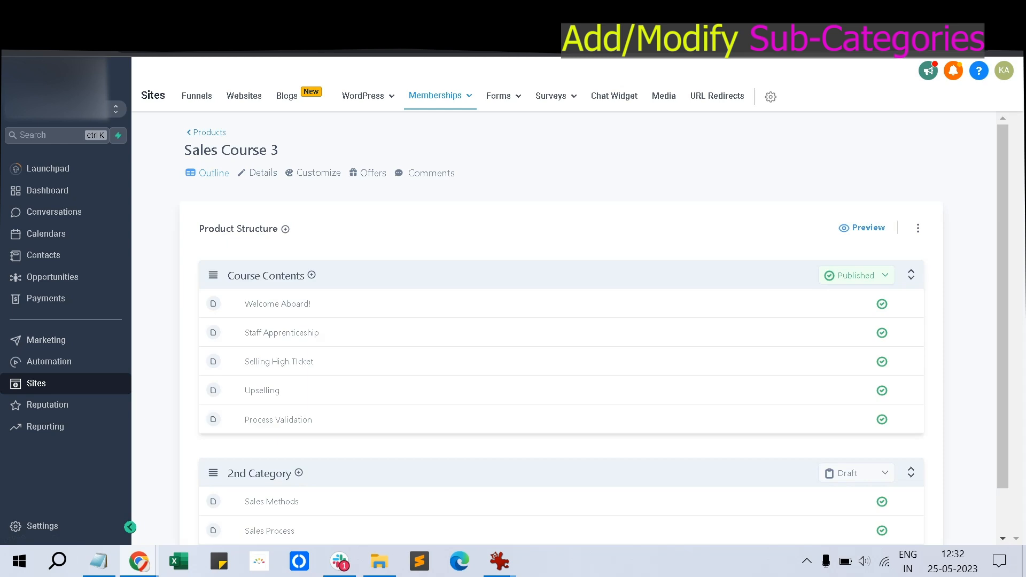
left_click(862, 228)
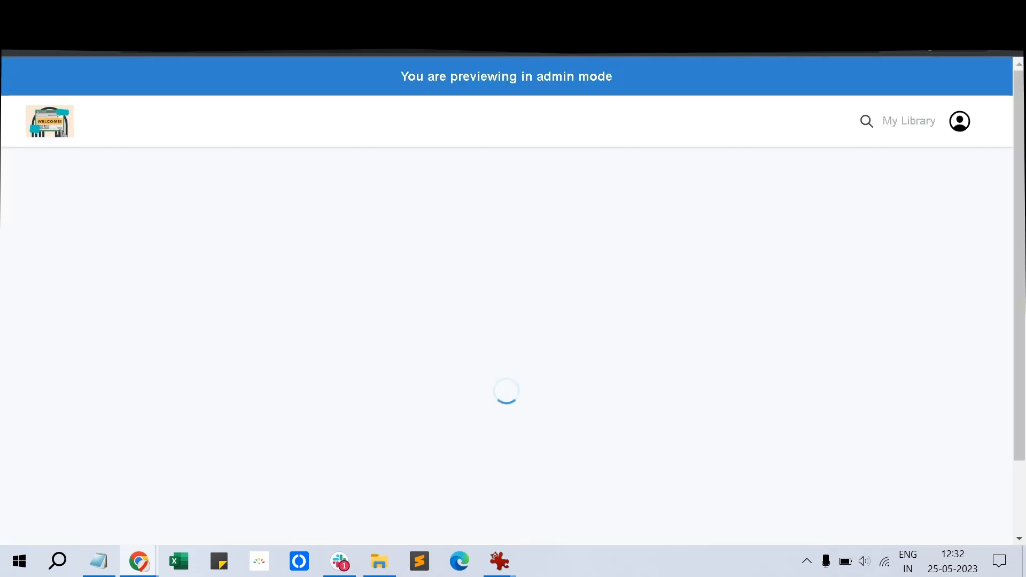
Open the Welcome Aboard! lesson in the course preview and play its video
scroll(507, 300, "down", 4)
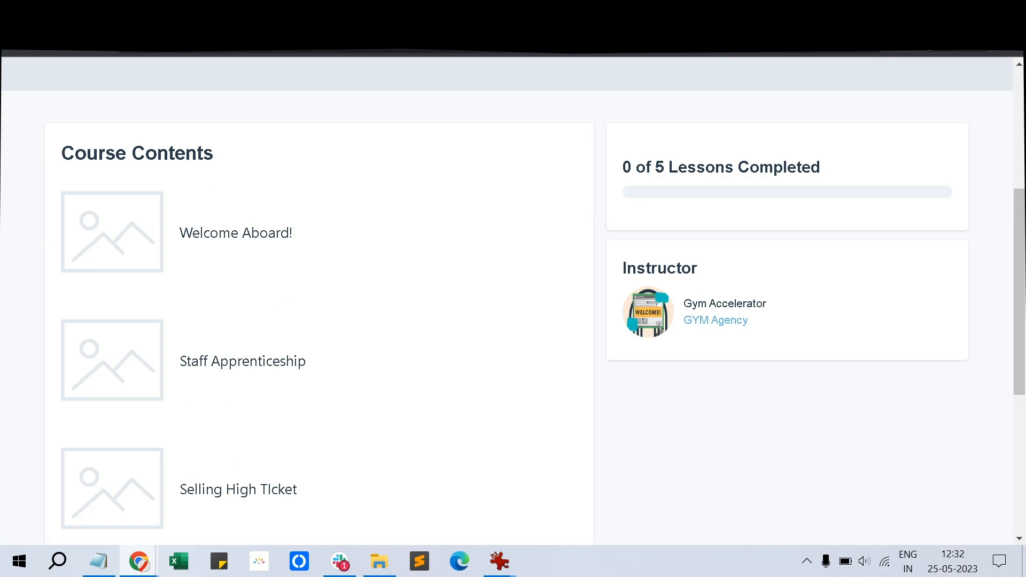
scroll(507, 301, "down", 5)
scroll(507, 300, "up", 5)
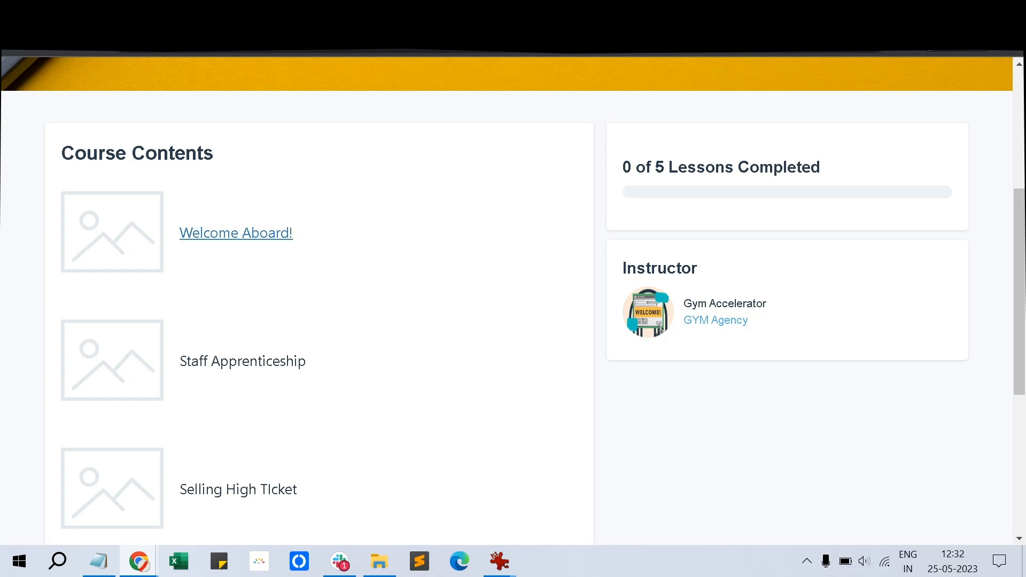
left_click(236, 233)
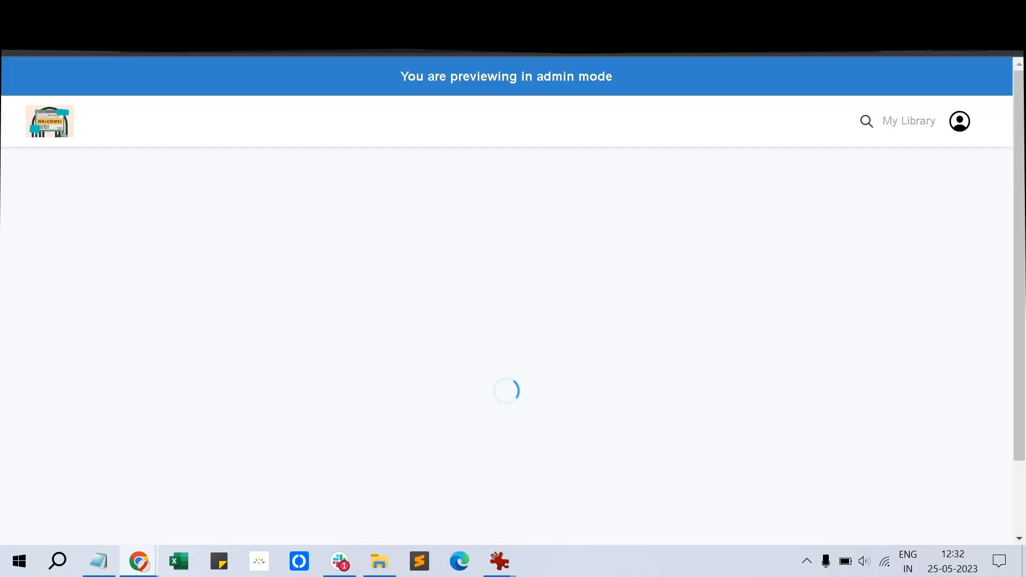
scroll(507, 301, "down", 3)
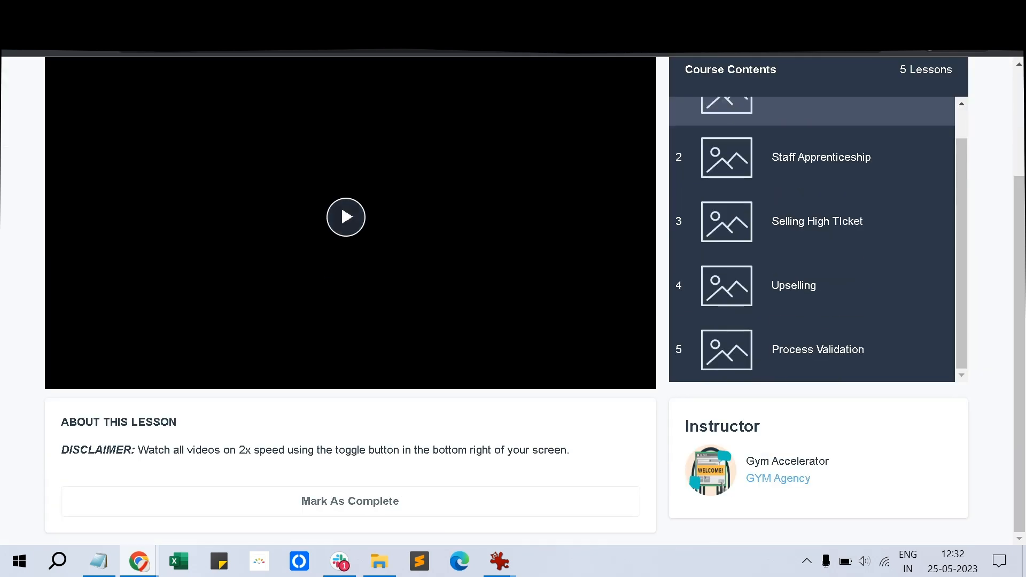
left_click(341, 204)
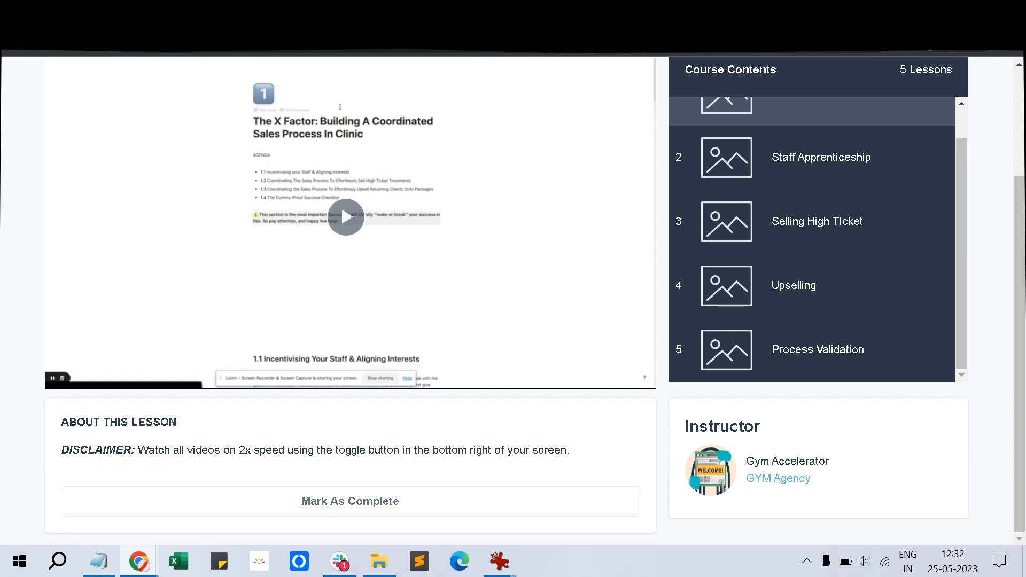
scroll(507, 301, "up", 3)
scroll(507, 301, "down", 3)
scroll(341, 204, "up", 3)
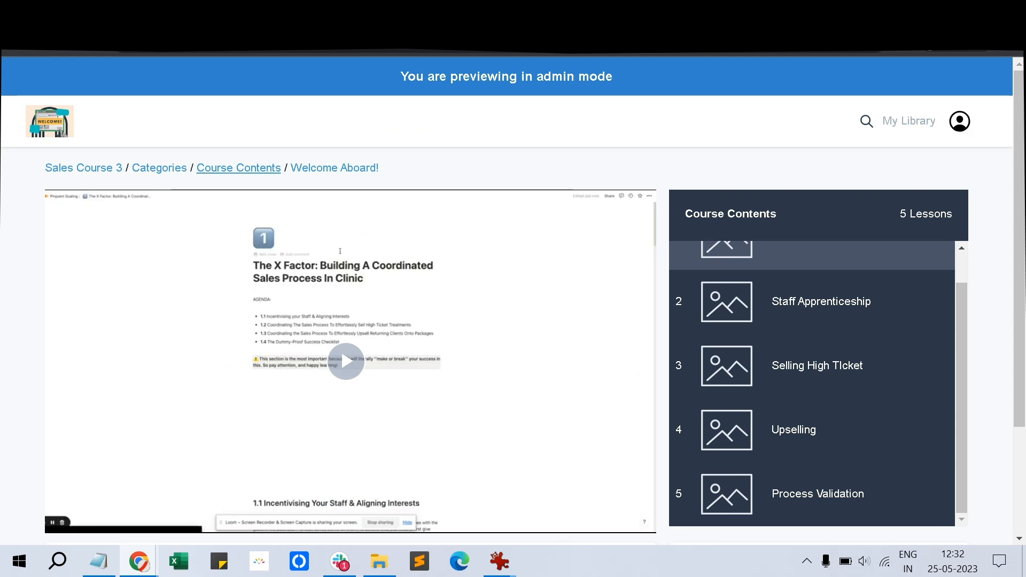
scroll(507, 301, "down", 3)
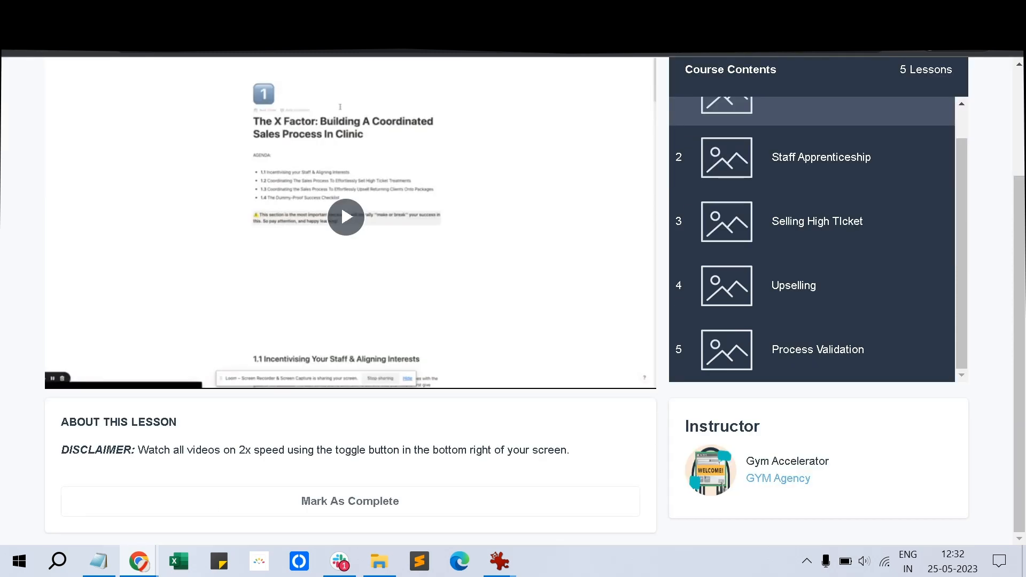
Go back to the course overview, then return to the Sales Course 3 admin outline
key("alt+Left")
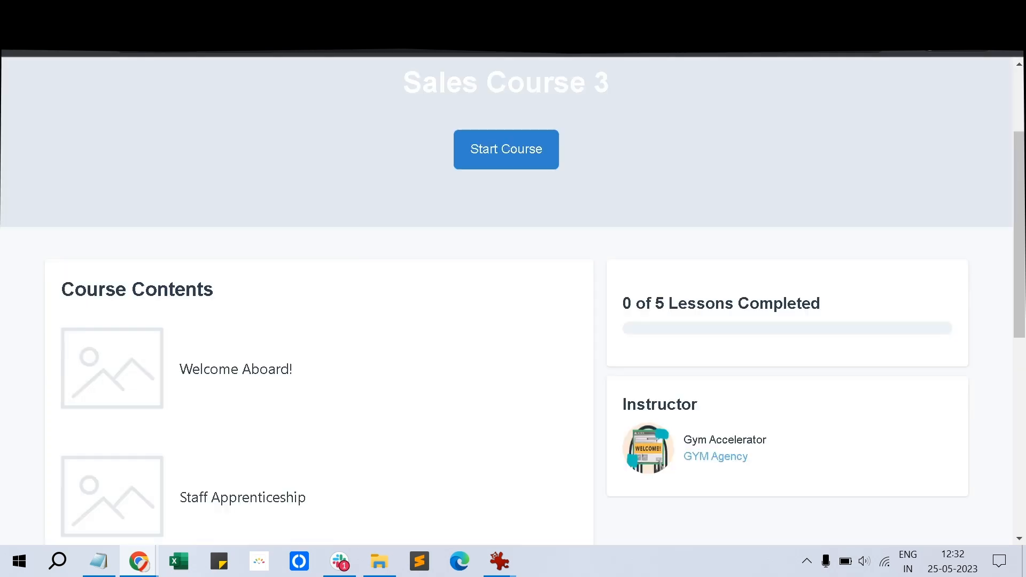
scroll(507, 301, "up", 3)
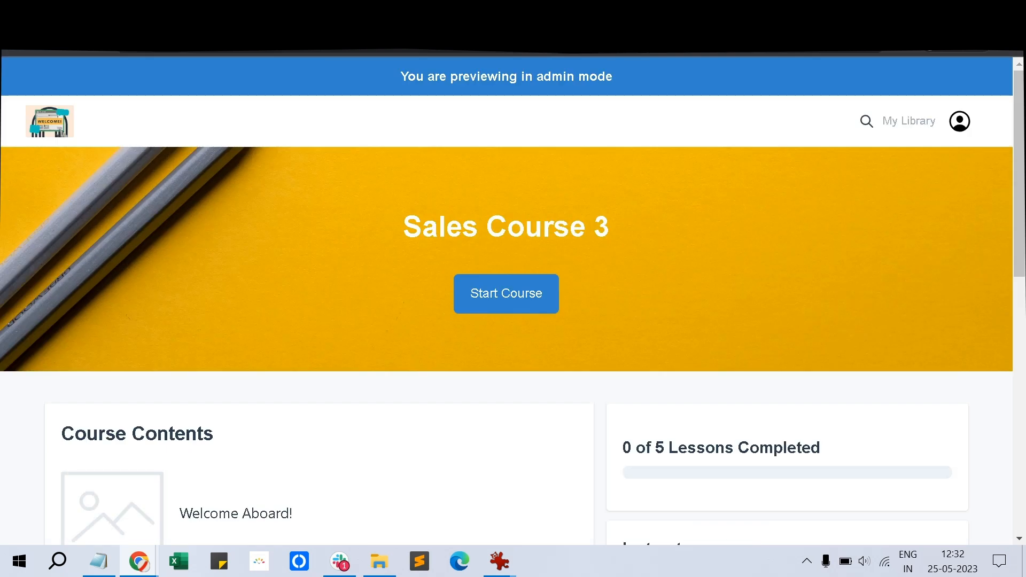
scroll(506, 299, "down", 10)
scroll(507, 299, "up", 10)
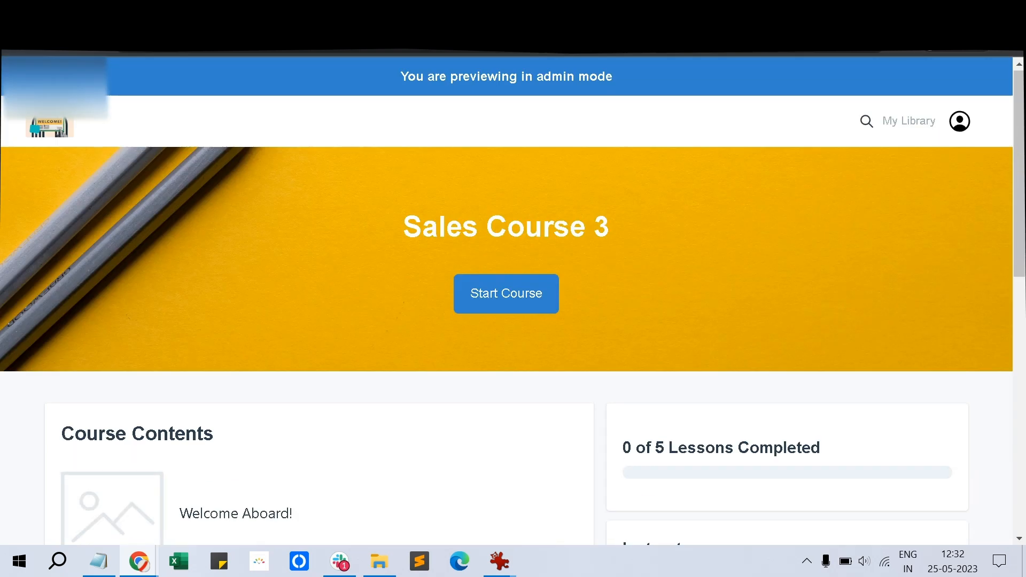
key("ctrl+shift+Tab")
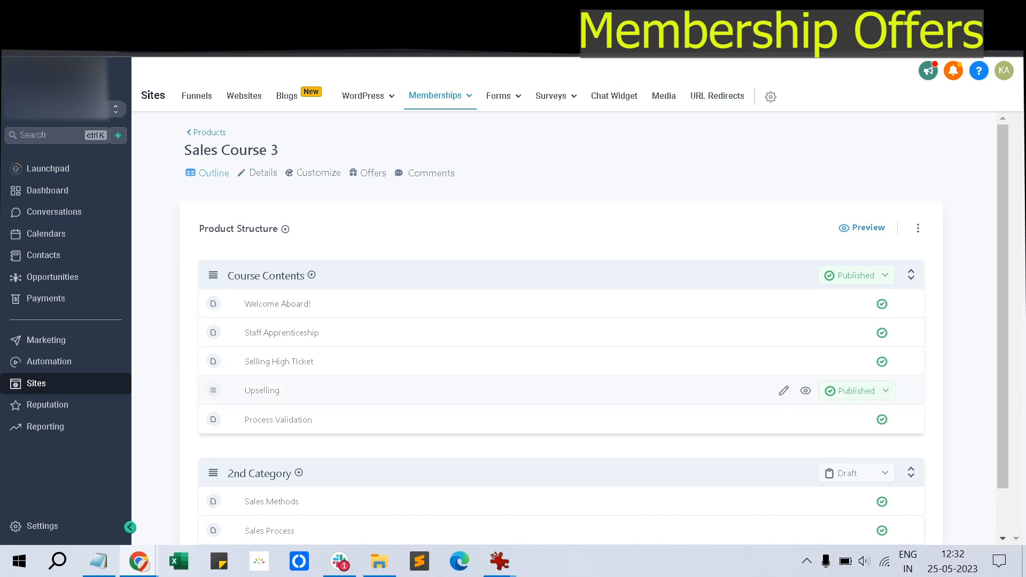
Check the Offers line in the Notepad topic notes, minimize Notepad, and return to Products
left_click(99, 562)
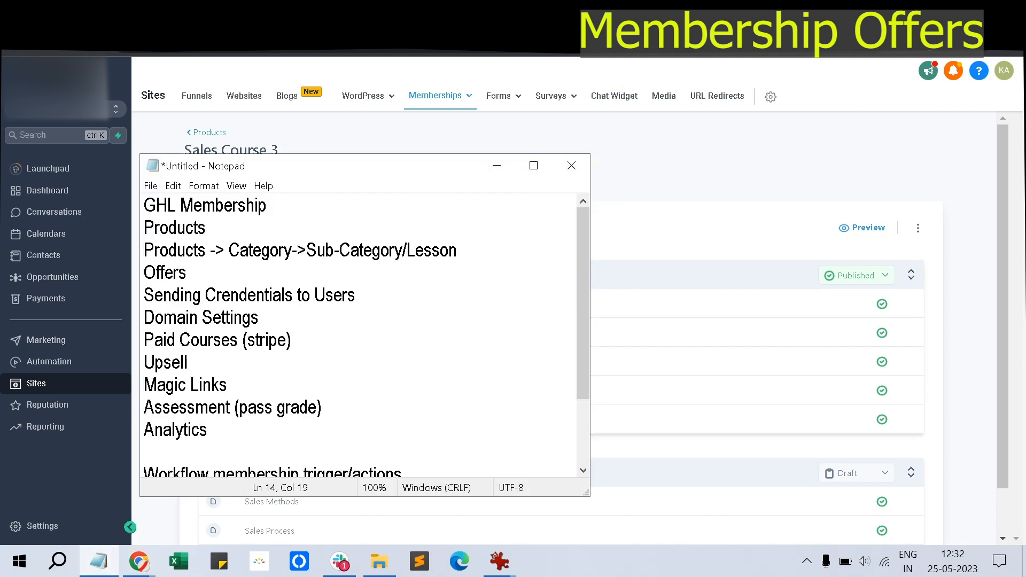
left_click_drag(461, 251, 451, 251)
double_click(165, 272)
left_click(187, 272)
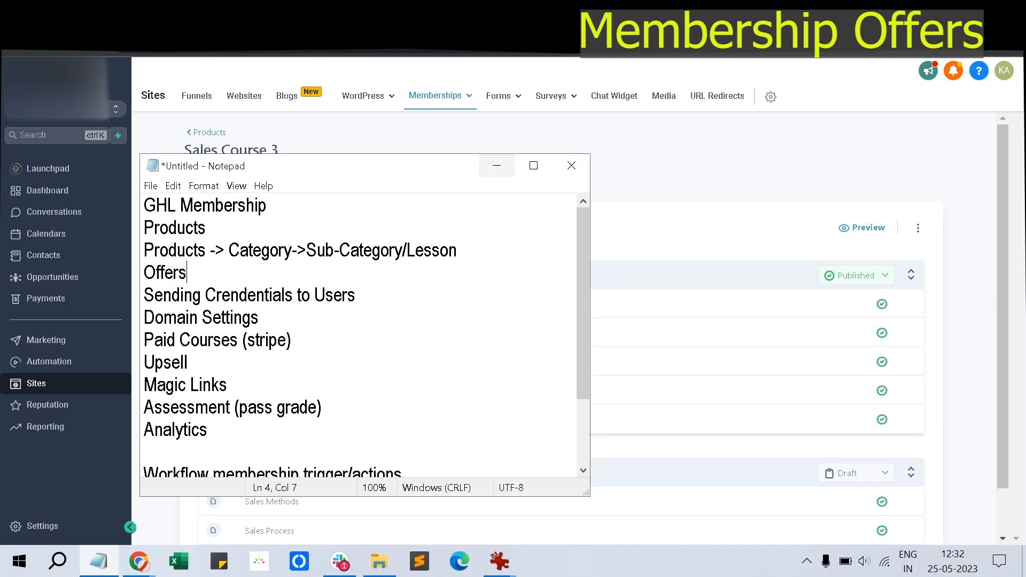
left_click(497, 166)
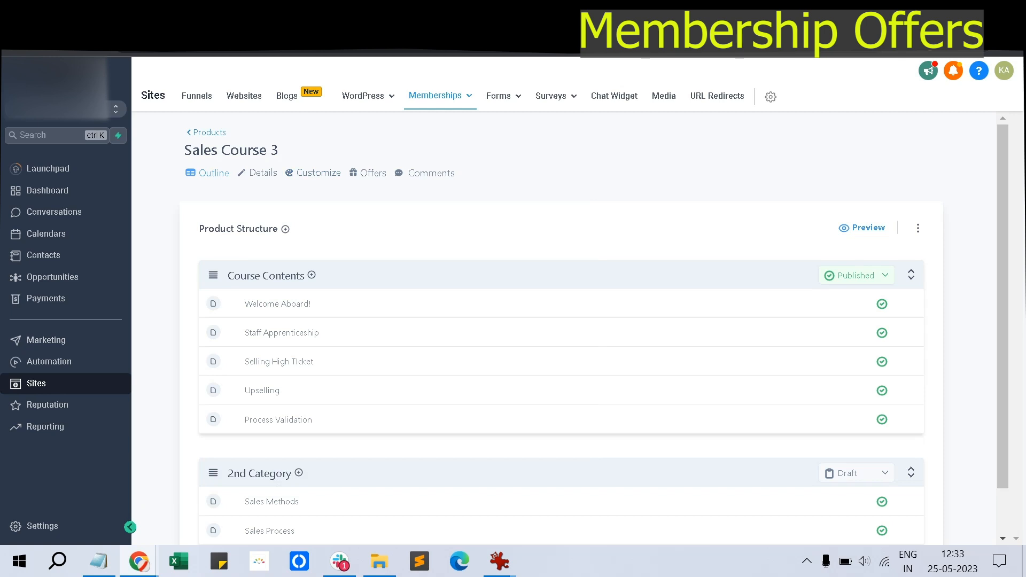
left_click(209, 133)
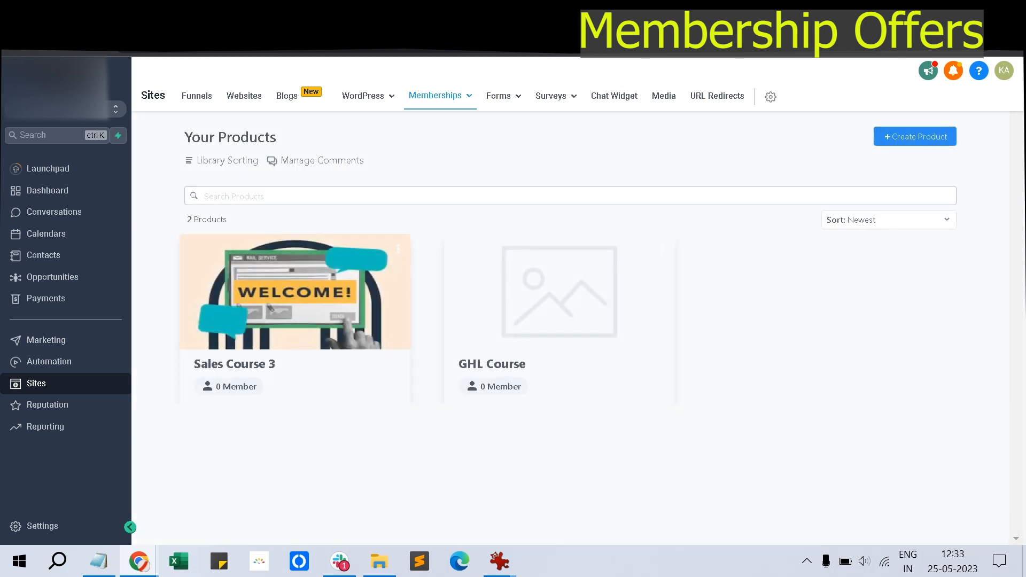
Create offer 5 priced at 50.00, test its checkout, and copy its share link
mouse_move(441, 97)
left_click(433, 164)
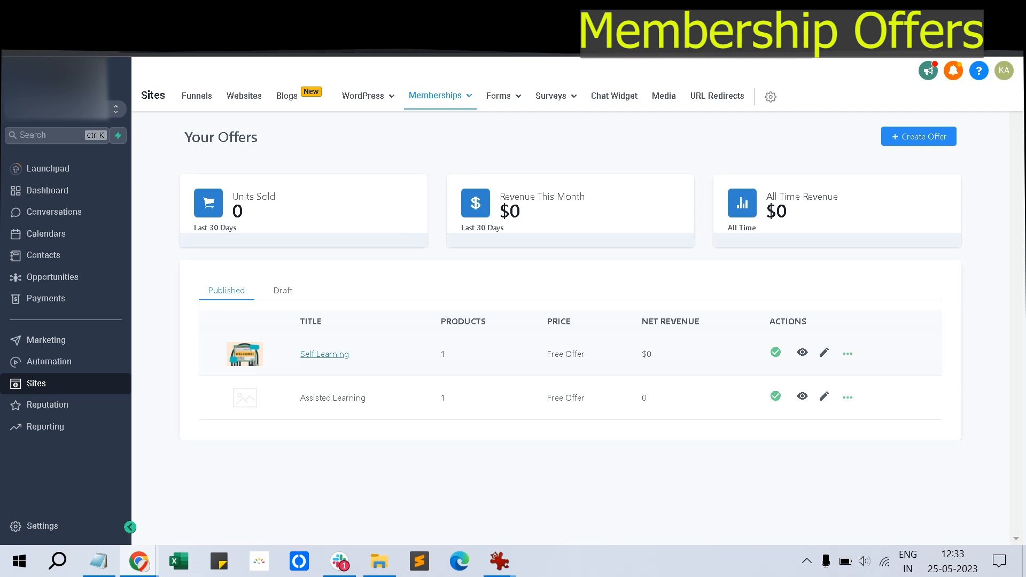
left_click(919, 136)
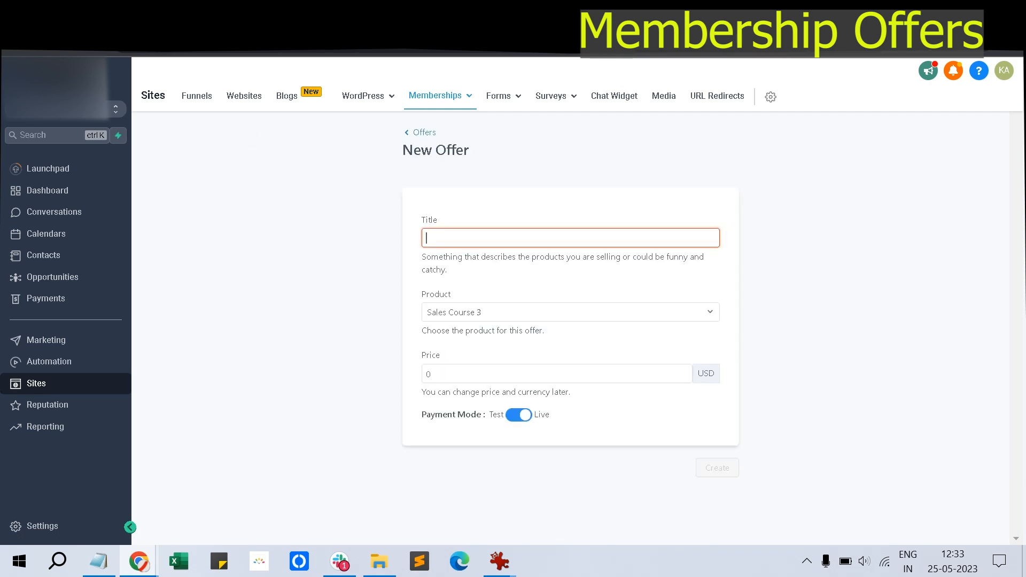
type("offer")
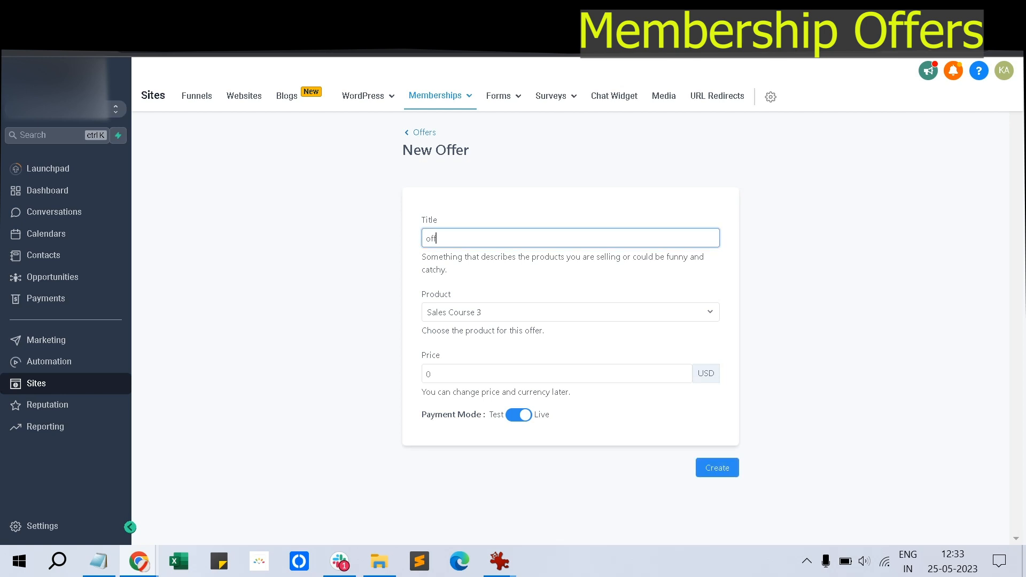
type("st")
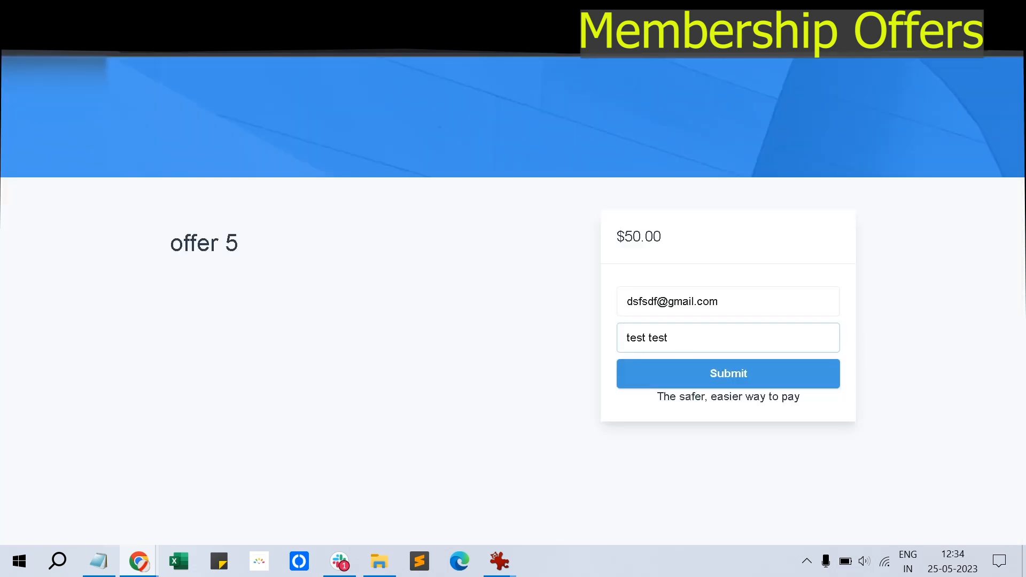
key("Return")
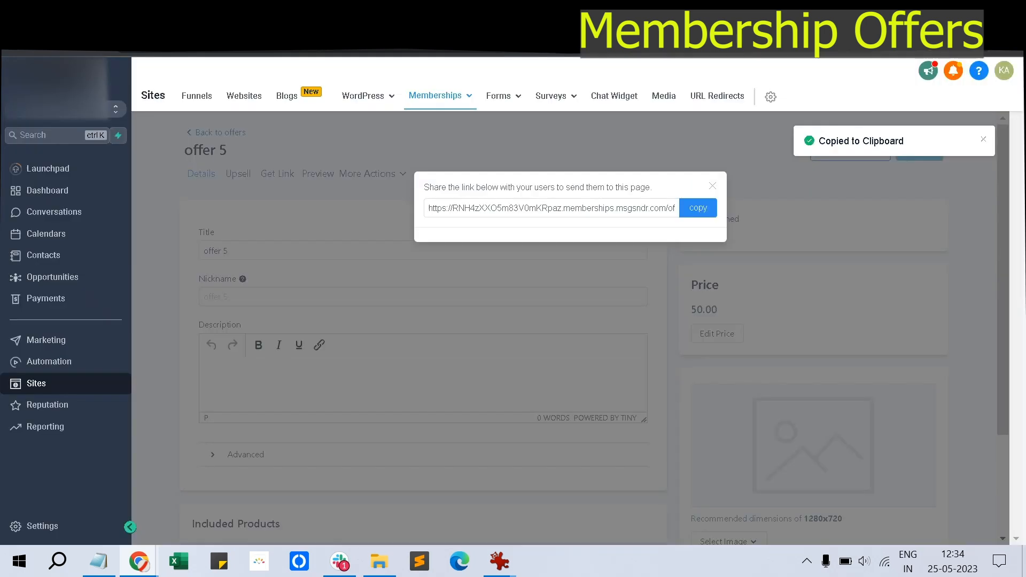
left_click(713, 186)
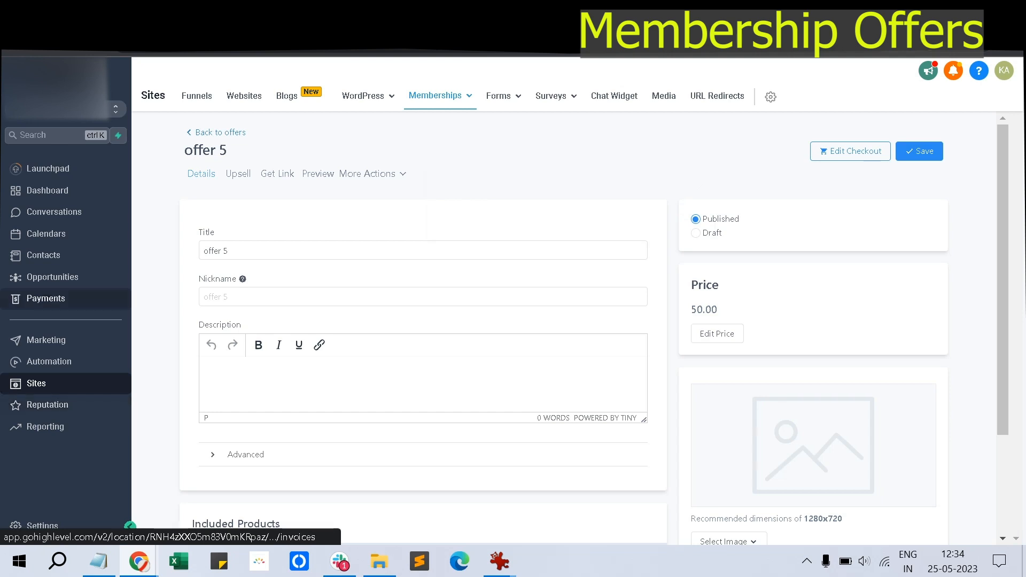
left_click(45, 298)
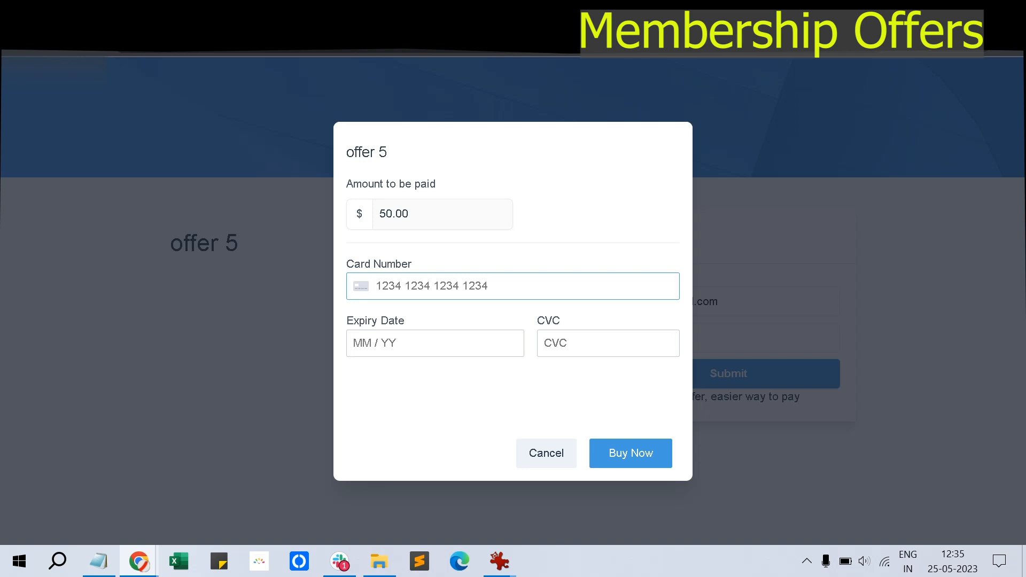
Cancel the offer 5 test card payment, check Stripe's modes, and go to the Funnels list
left_click(546, 454)
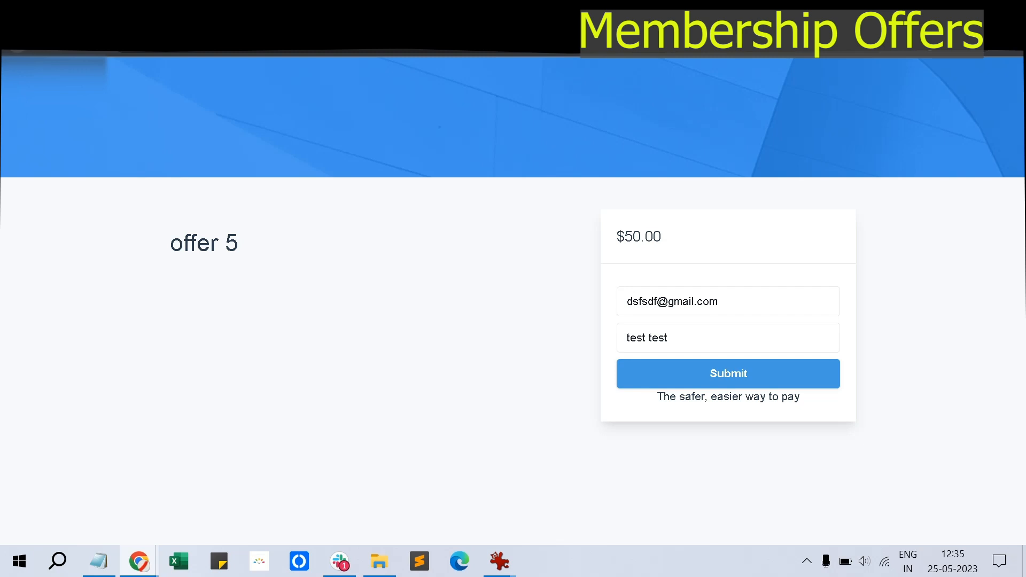
left_click(17, 42)
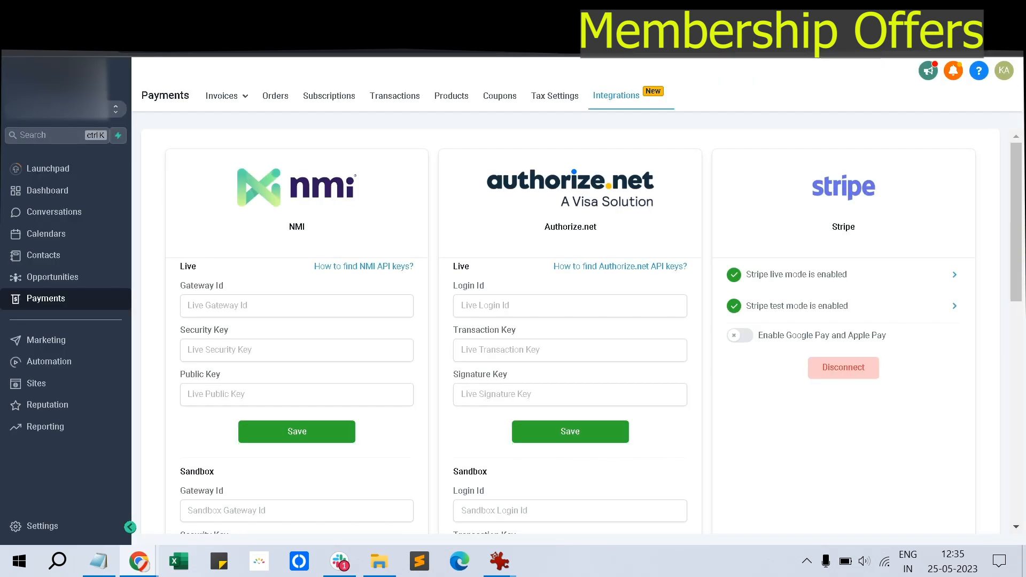
left_click(36, 383)
left_click(441, 97)
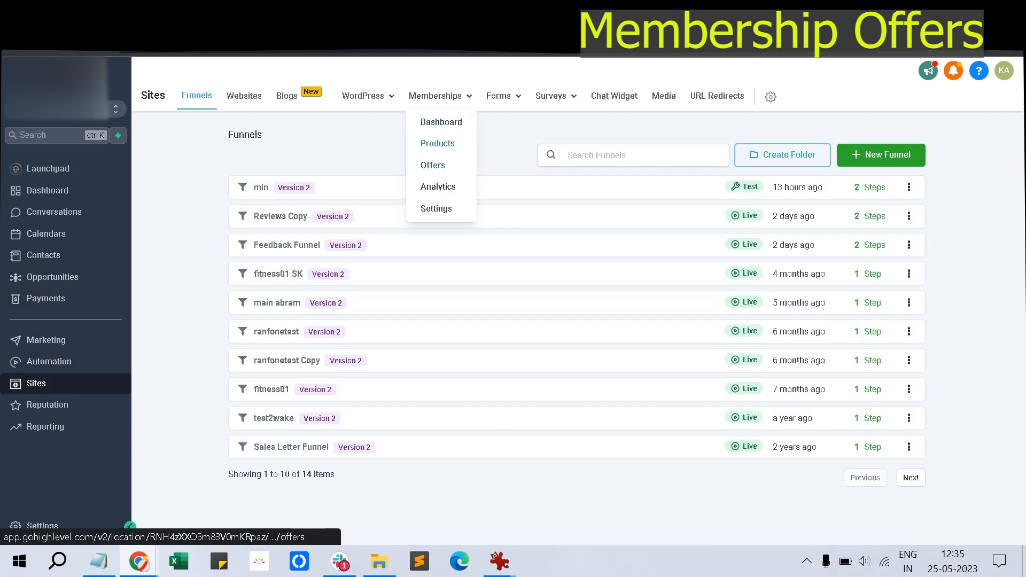
Highlight the offer prices: two Free Offers and offer 5 at 50.00
left_click(432, 164)
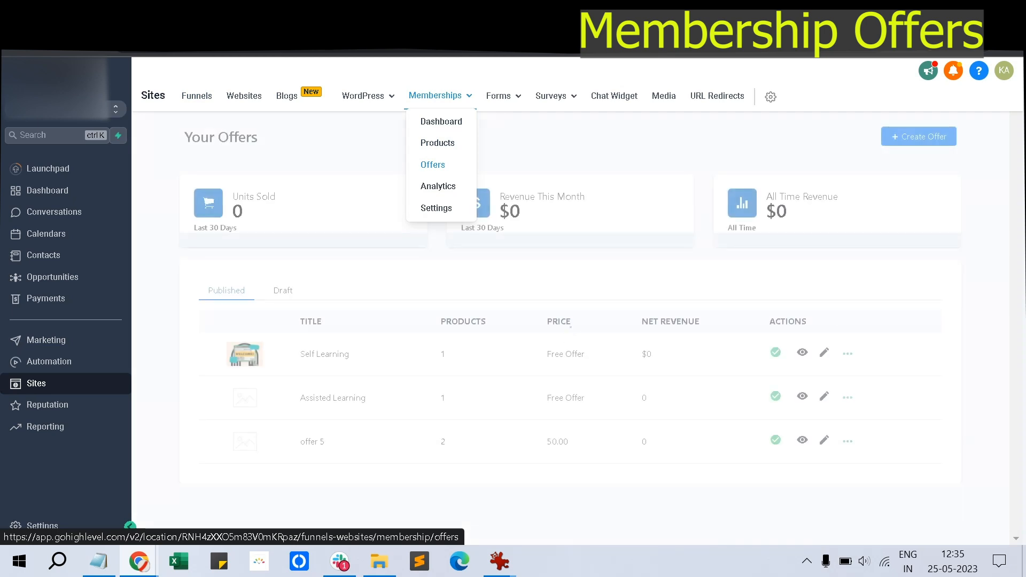
left_click_drag(555, 355, 577, 354)
left_click_drag(548, 398, 577, 399)
left_click_drag(548, 442, 568, 442)
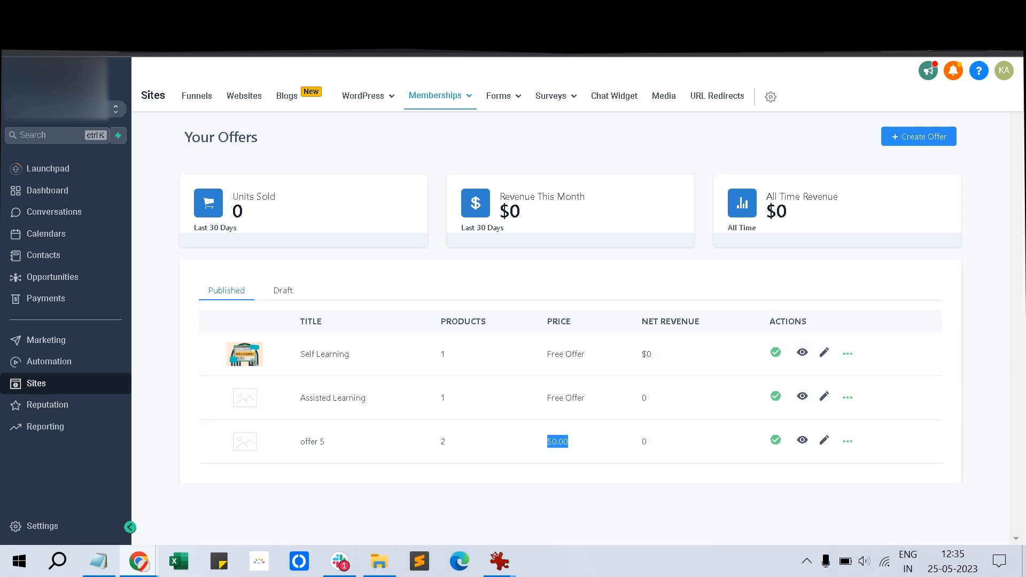
mouse_move(99, 561)
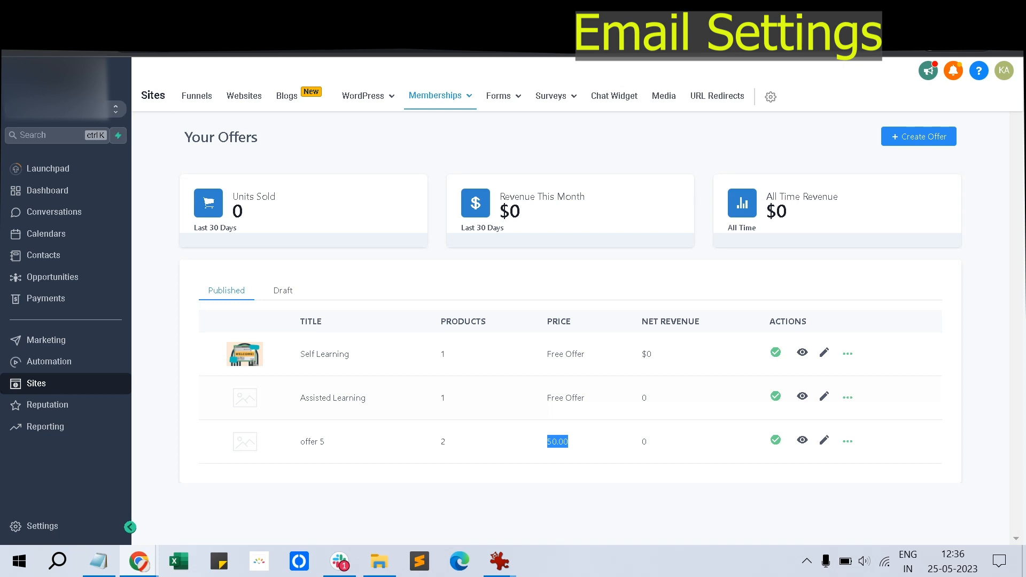
Keep the offer access email on with the Default Offer Access Template and save membership email settings
mouse_move(440, 96)
left_click(436, 208)
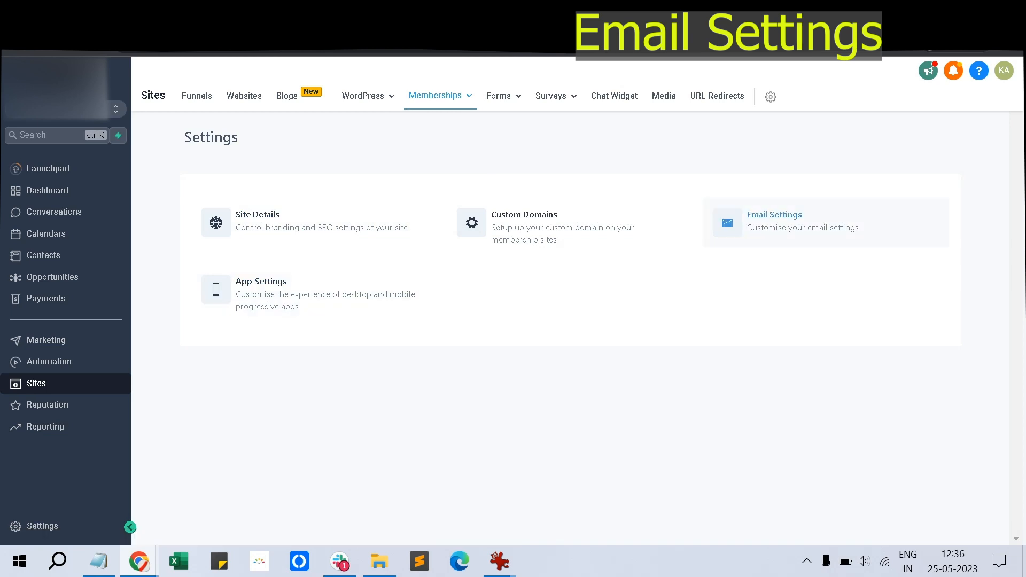
left_click(774, 219)
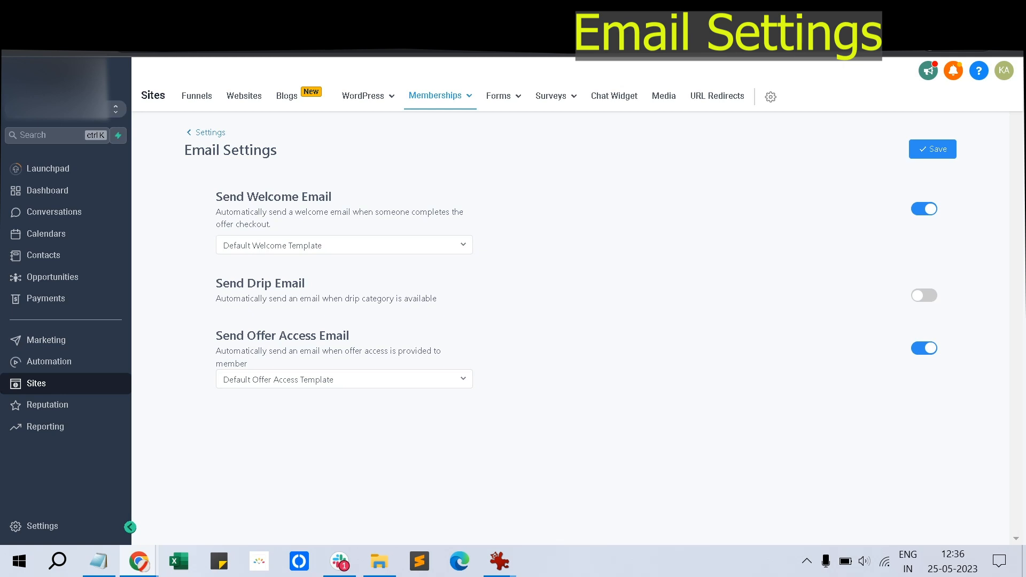
left_click(924, 349)
left_click(924, 349)
left_click(344, 380)
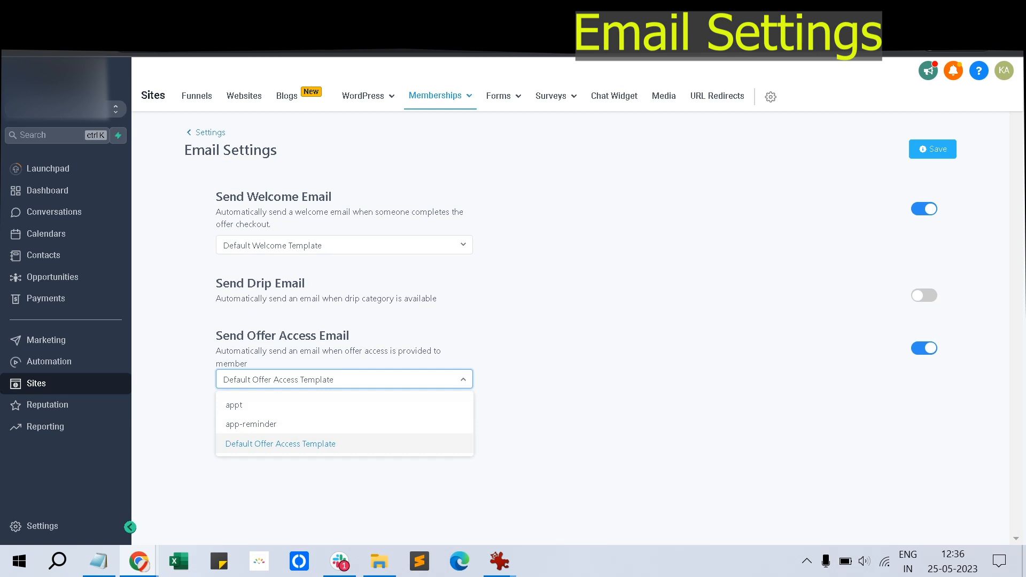
left_click(281, 444)
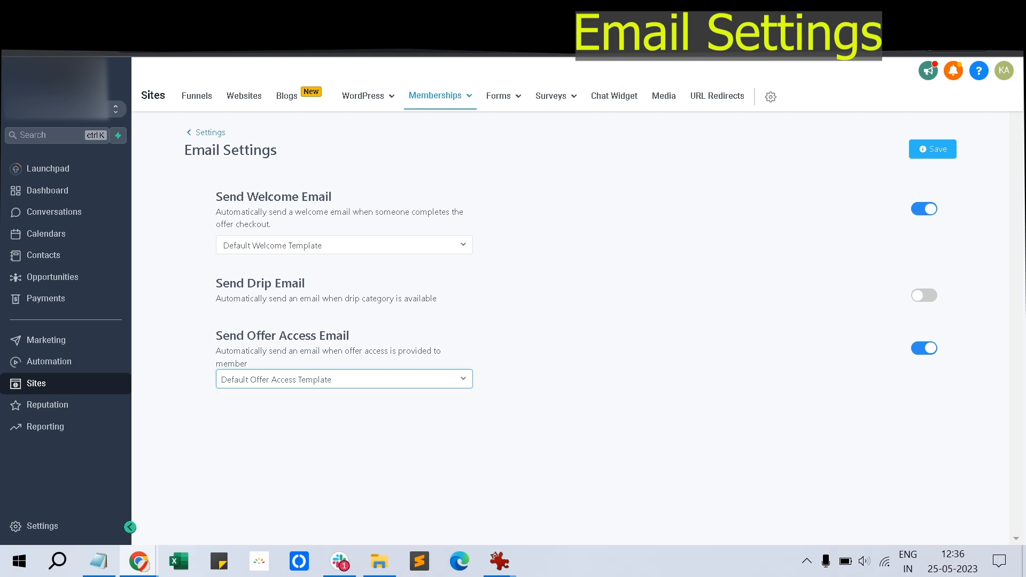
left_click(933, 149)
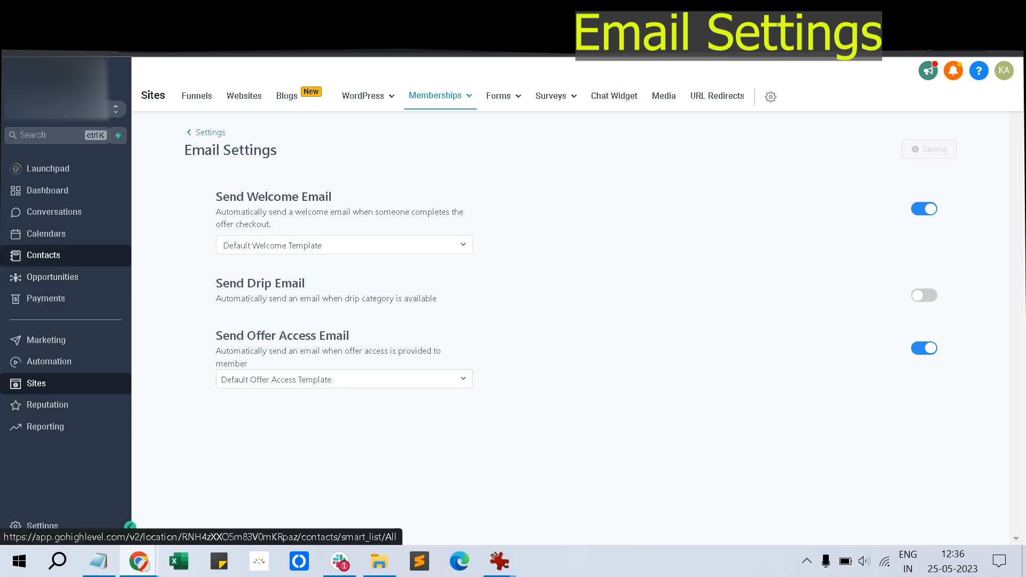
Open the test contact and list its grantable offers: Assisted Learning, Self Learning and offer 5
left_click(43, 255)
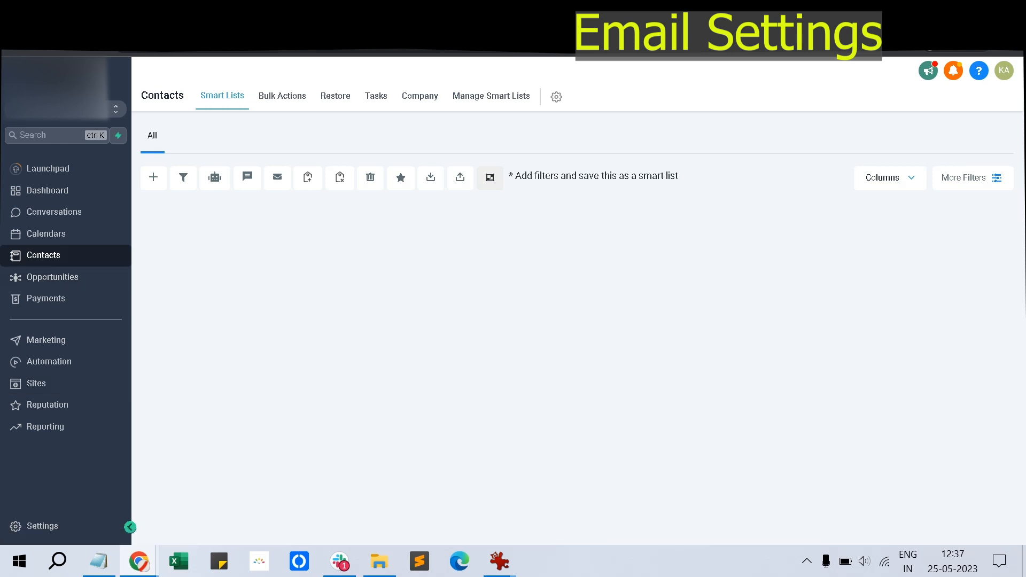
key("F5")
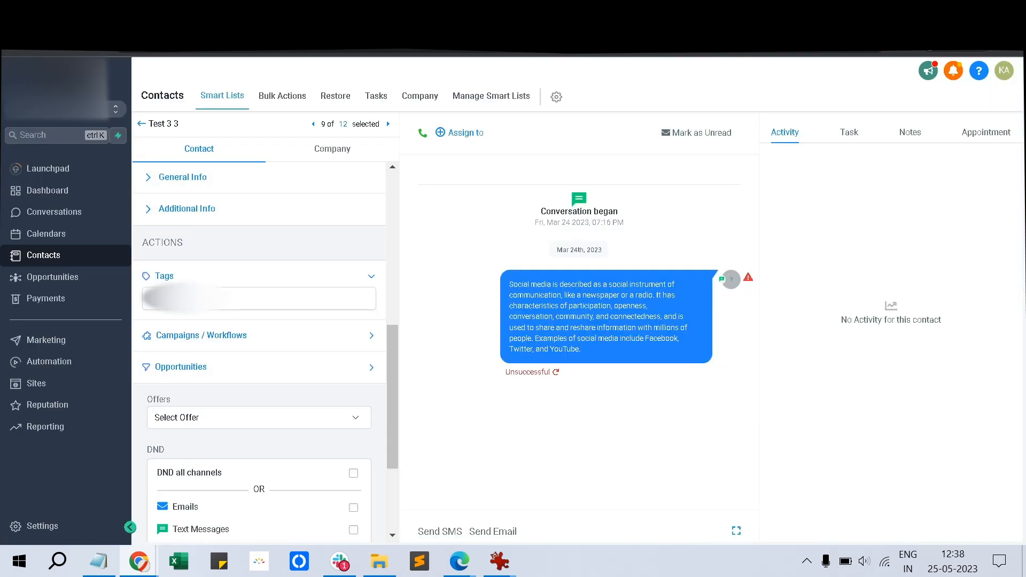
scroll(260, 352, "up", 5)
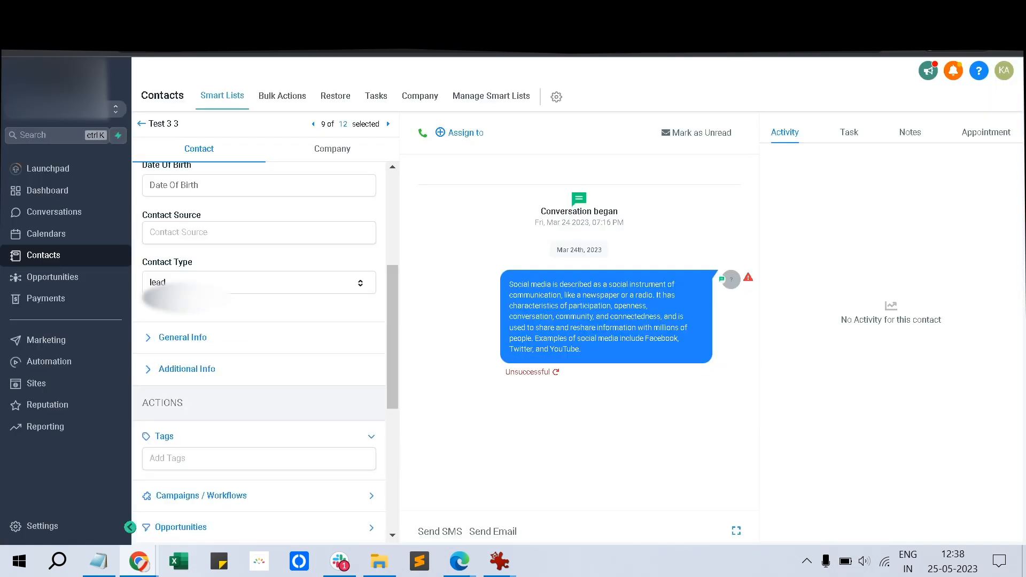
scroll(259, 353, "down", 10)
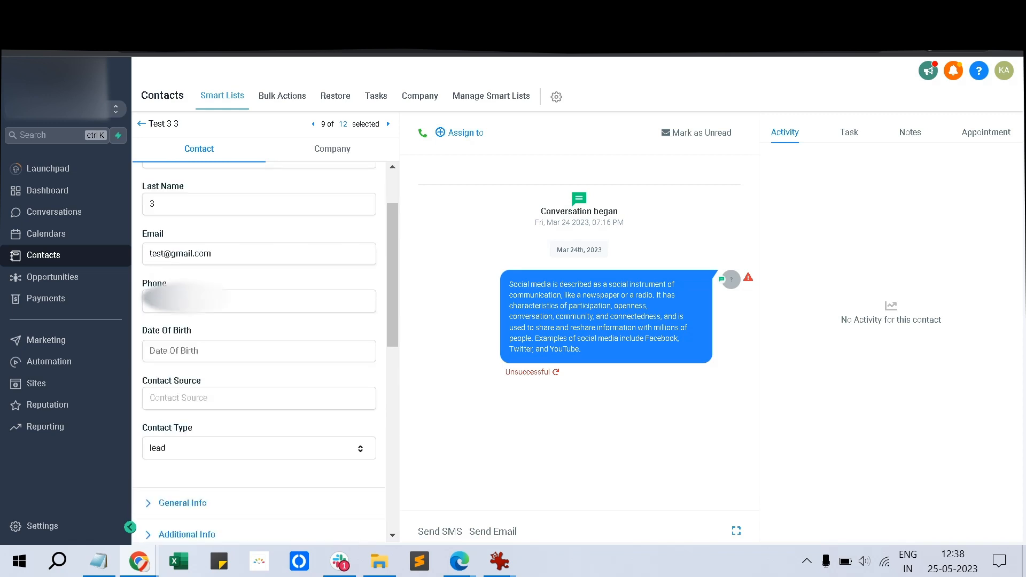
scroll(260, 352, "up", 2)
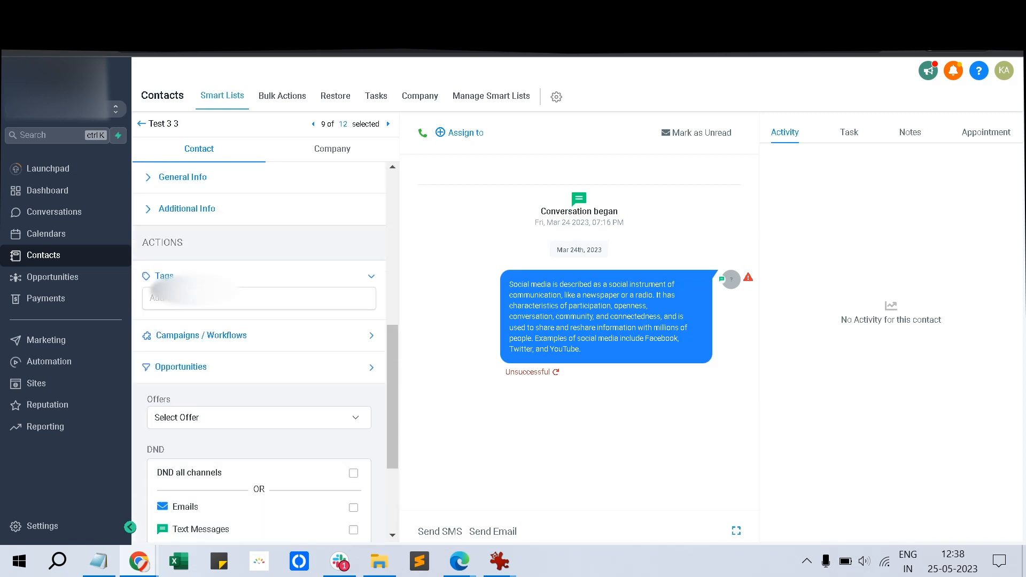
scroll(260, 353, "down", 2)
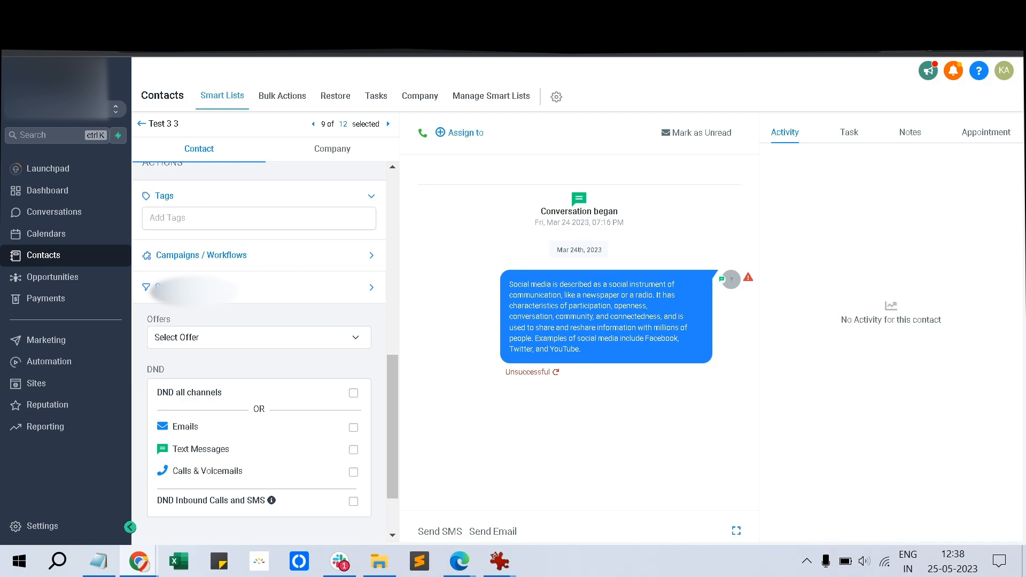
left_click(259, 338)
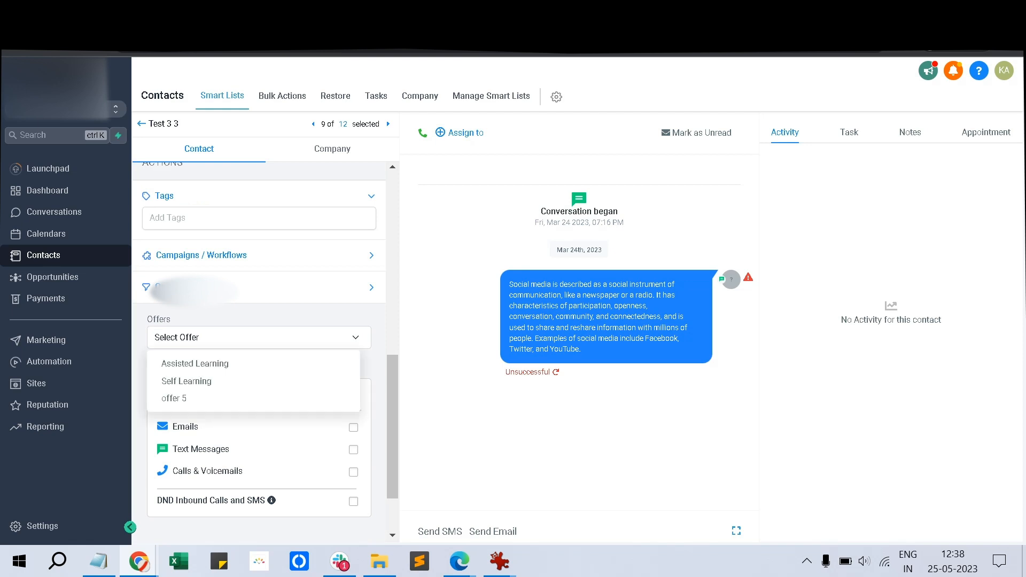
scroll(260, 353, "up", 10)
scroll(259, 353, "down", 4)
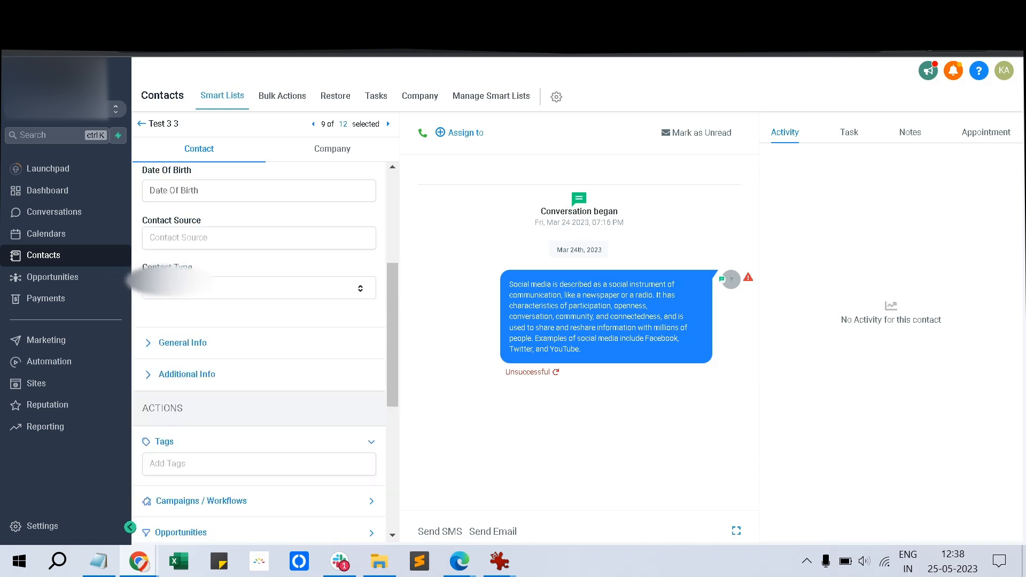
scroll(259, 353, "down", 6)
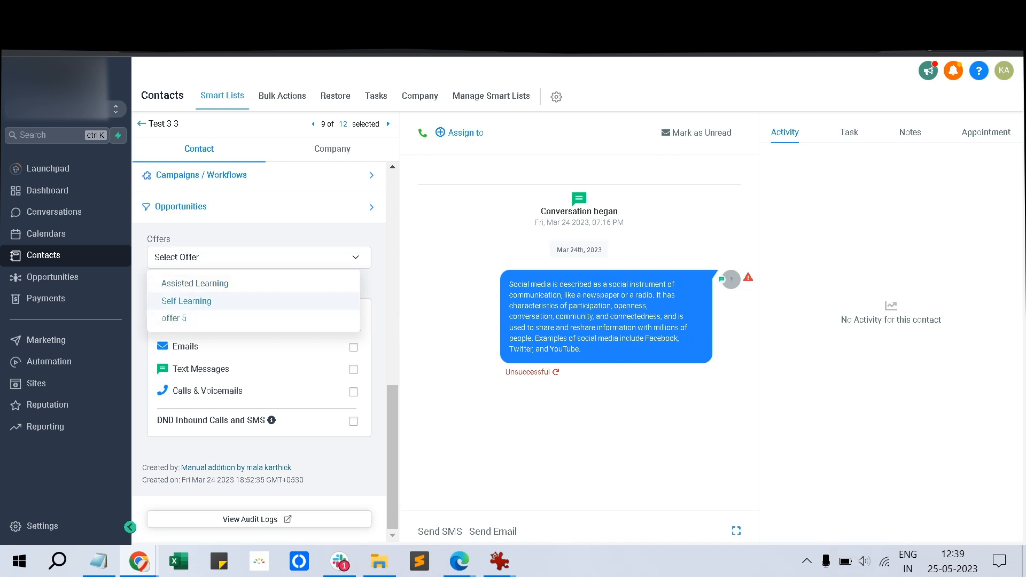
Grant the Self Learning offer to the test contact and copy the welcome email's login link
left_click(187, 302)
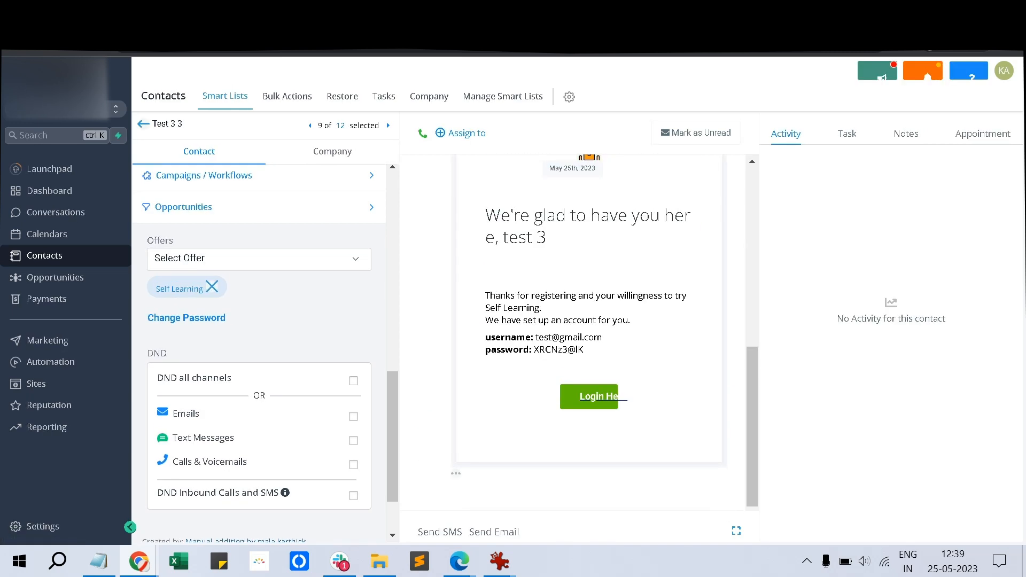
left_click_drag(486, 284, 607, 338)
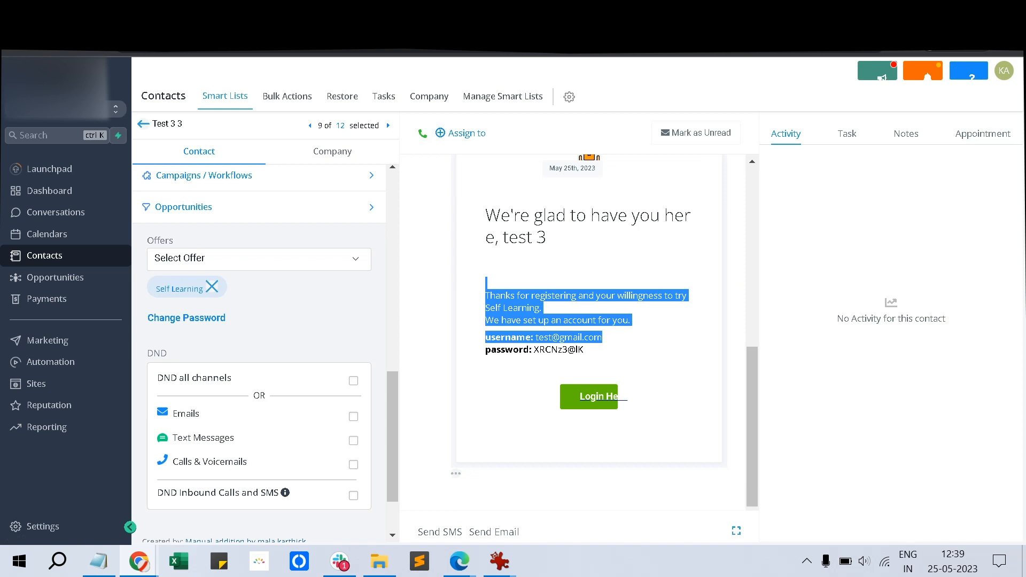
left_click(607, 338)
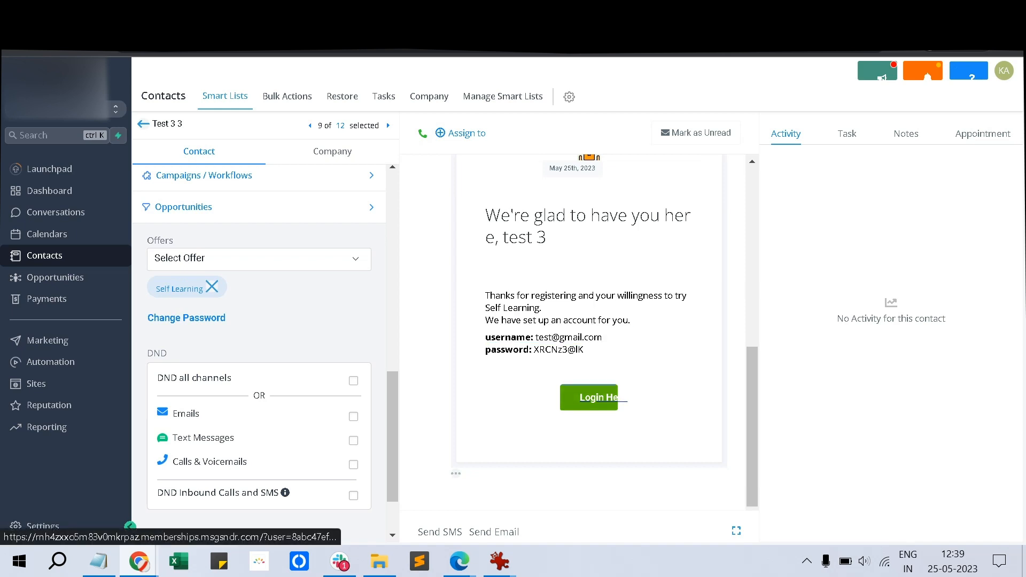
right_click(579, 396)
left_click(636, 330)
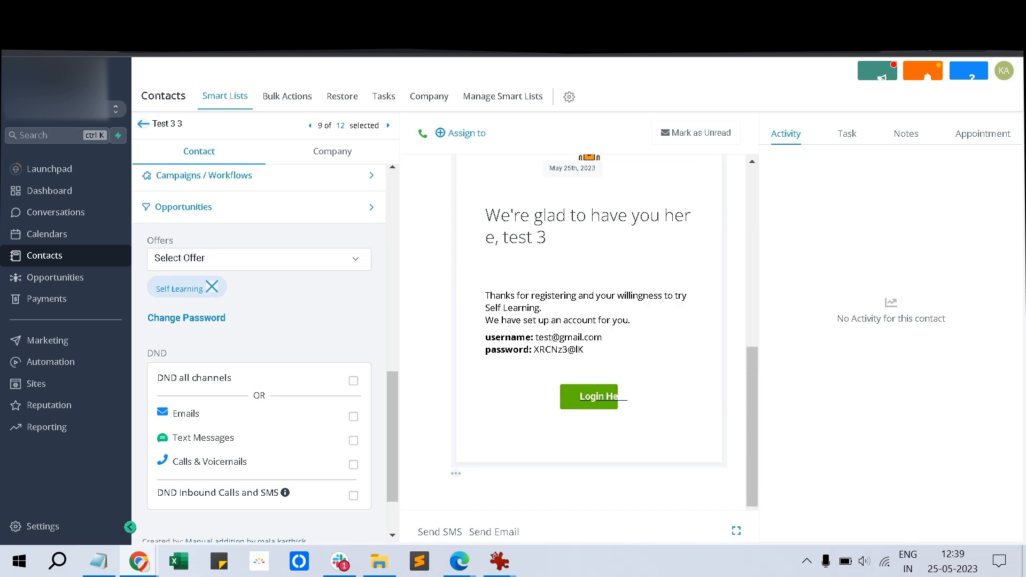
Open the copied login link in the private browser window to reach the member portal
left_click(459, 562)
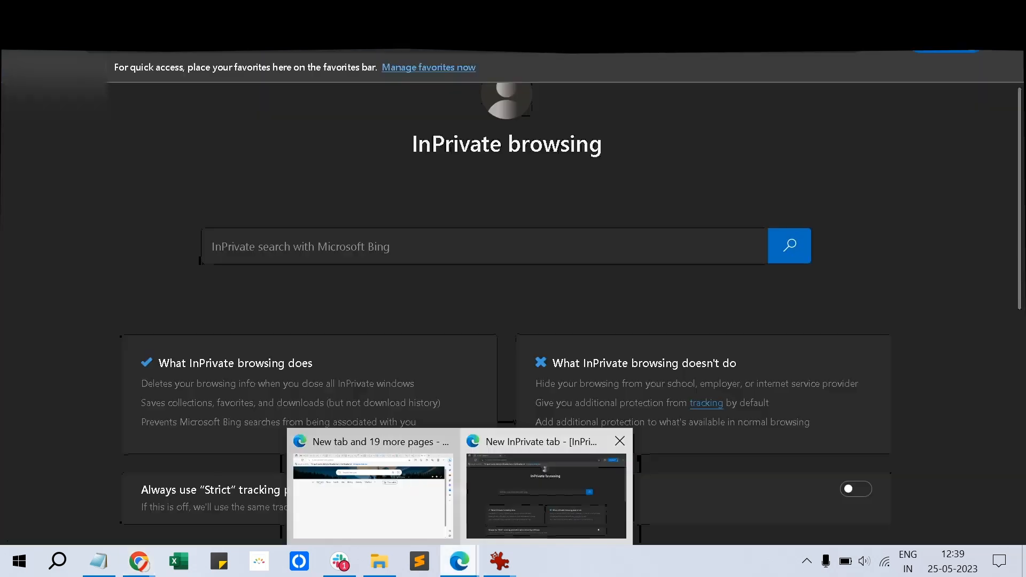
left_click(543, 481)
key("Return")
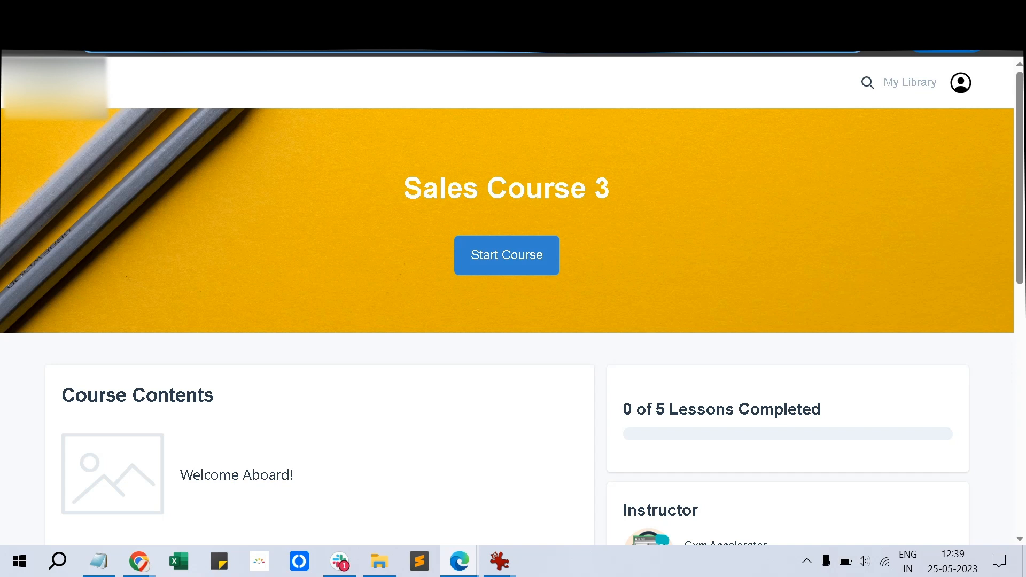
scroll(513, 299, "down", 10)
scroll(513, 300, "up", 7)
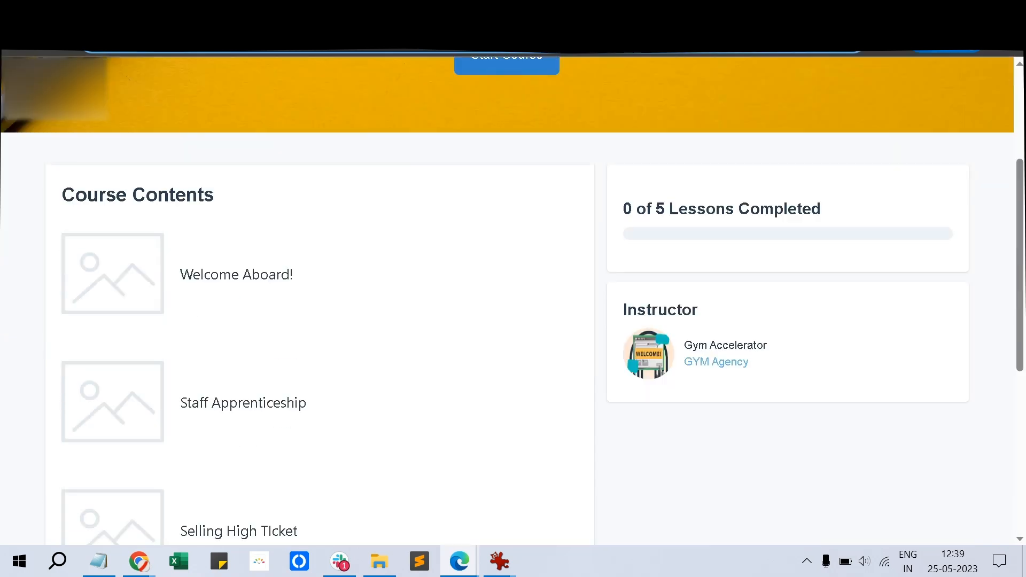
scroll(236, 199, "down", 1)
Mark the Welcome Aboard! lesson complete in Sales Course 3 and log the member out
left_click(236, 200)
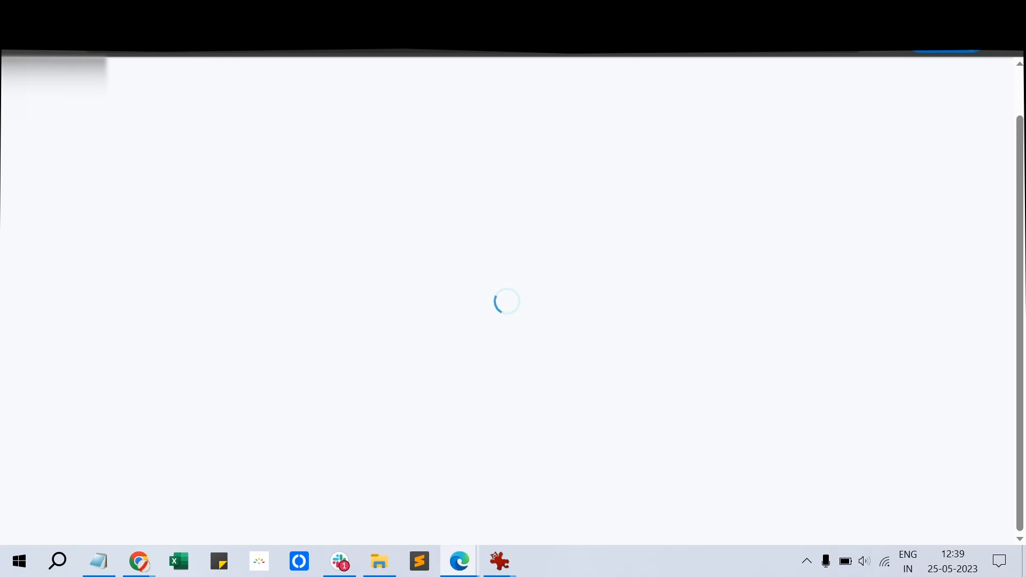
scroll(351, 299, "down", 2)
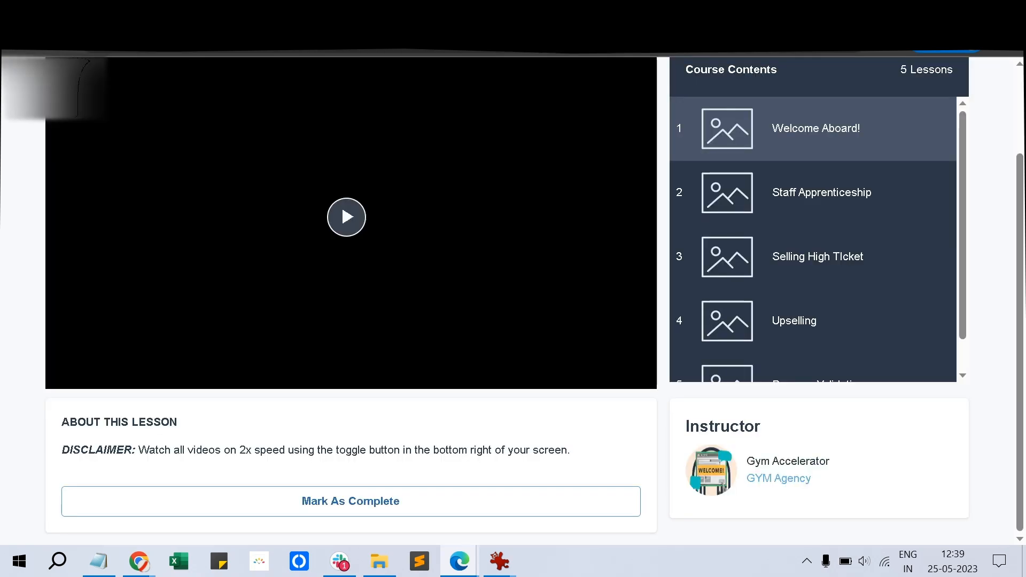
left_click(351, 501)
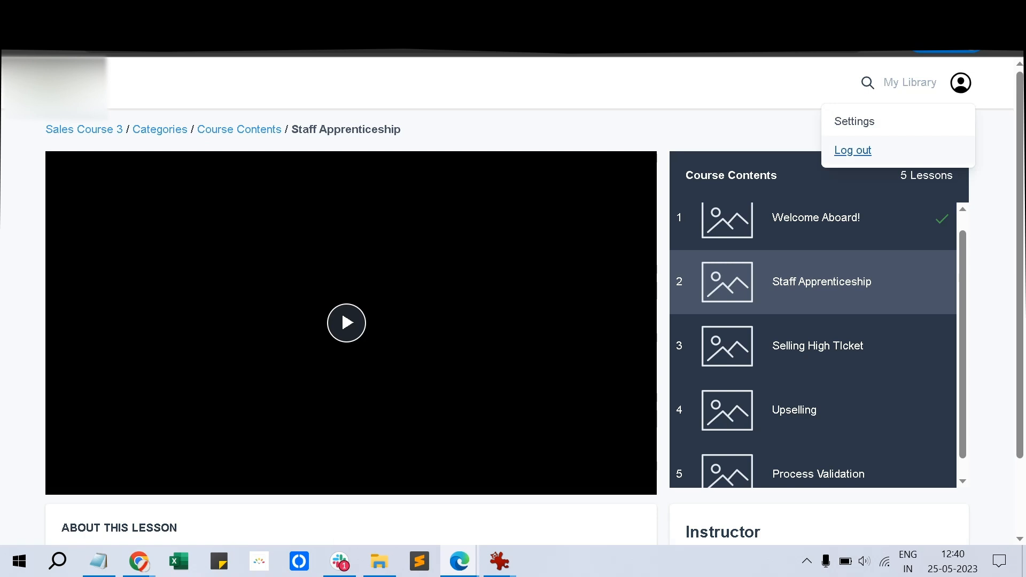
left_click(853, 150)
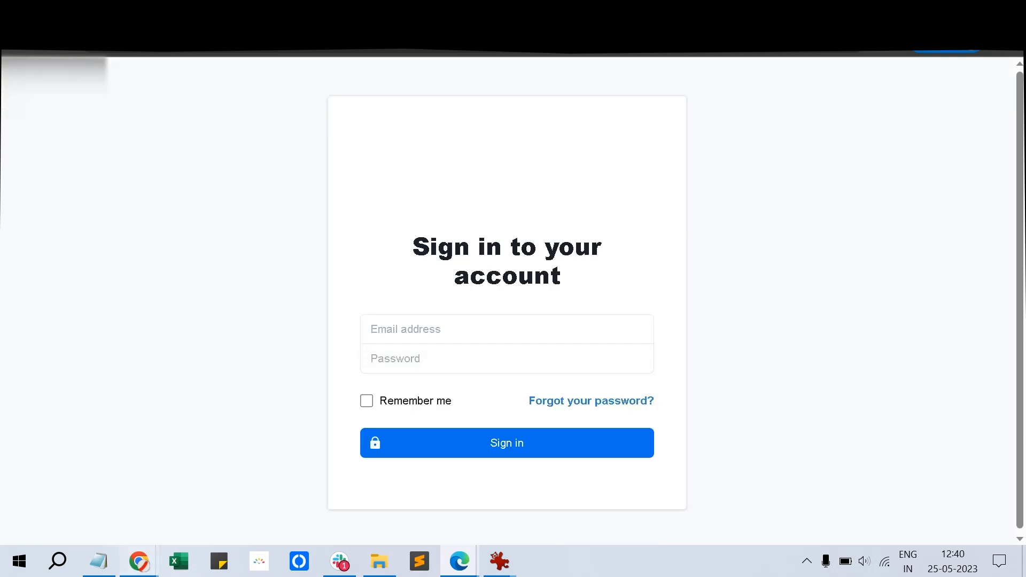
Copy the username from the welcome email into the member sign-in email field
mouse_move(139, 561)
left_click(259, 494)
left_click_drag(603, 337, 539, 337)
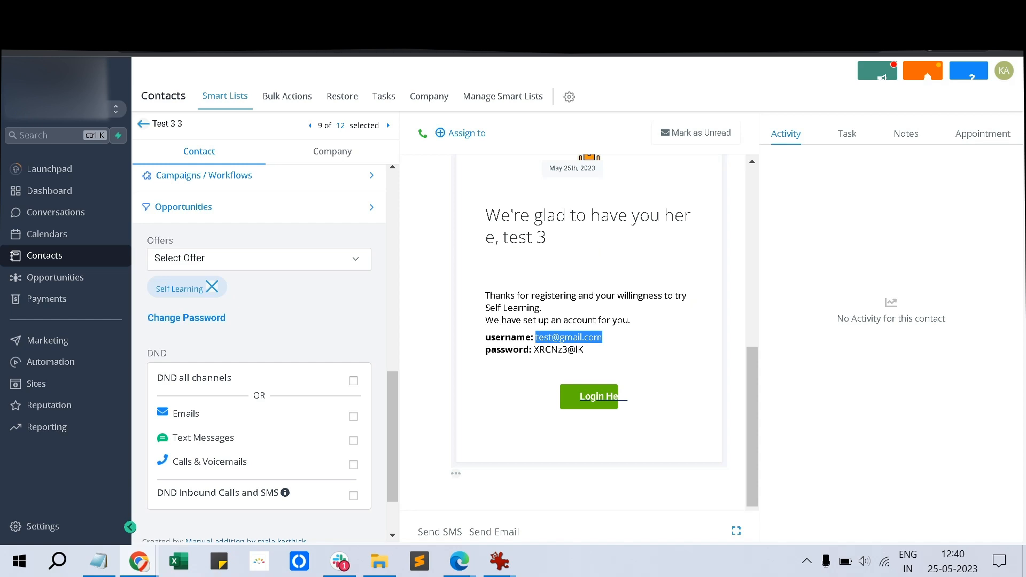
left_click(459, 562)
left_click(551, 495)
left_click(470, 330)
key("ctrl+v")
Paste the password from the welcome email, tick remember me, and sign in to the portal
mouse_move(139, 561)
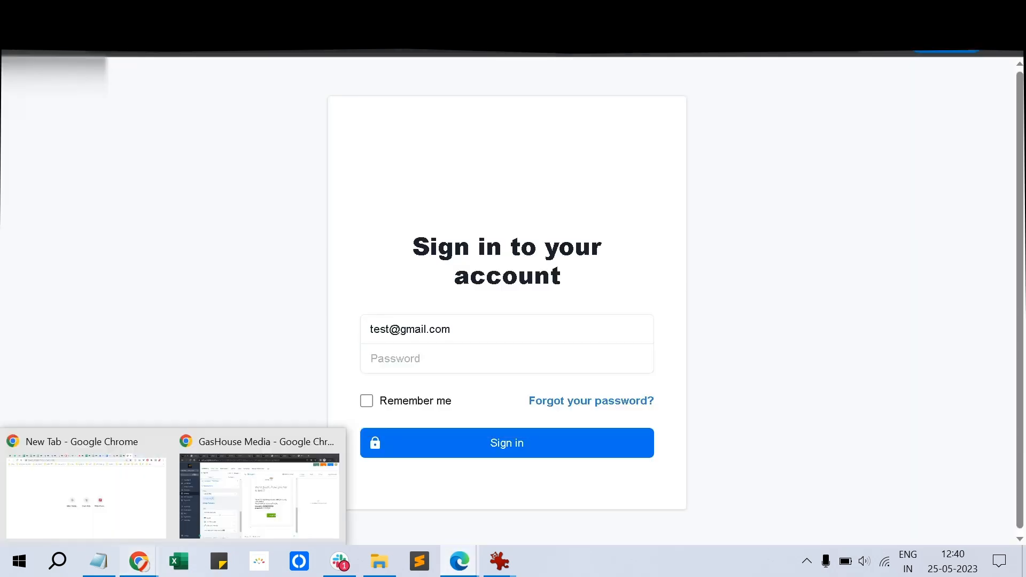
left_click(259, 495)
left_click_drag(583, 349, 534, 350)
left_click(460, 561)
key("ctrl+v")
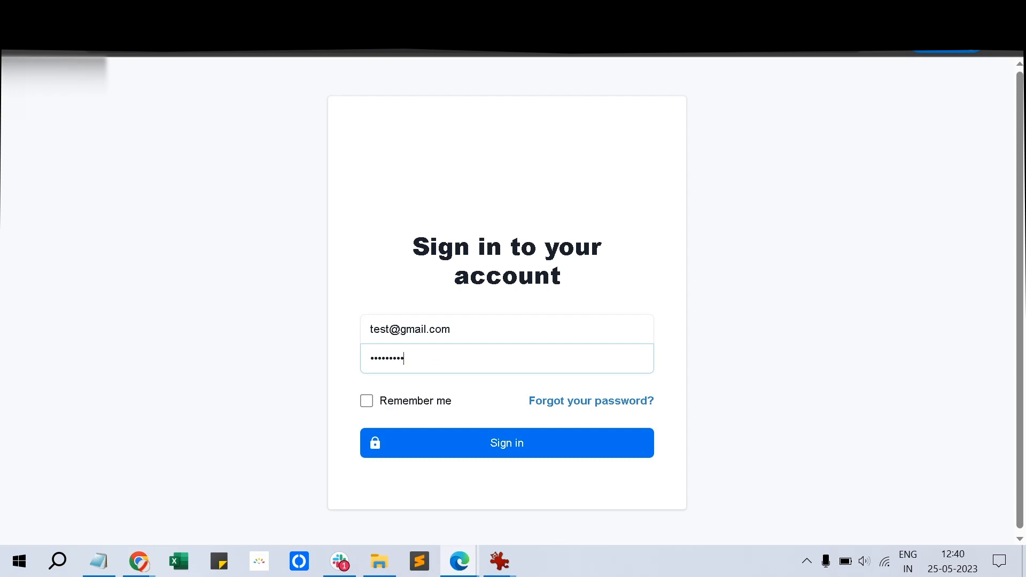
left_click(366, 401)
key("Return")
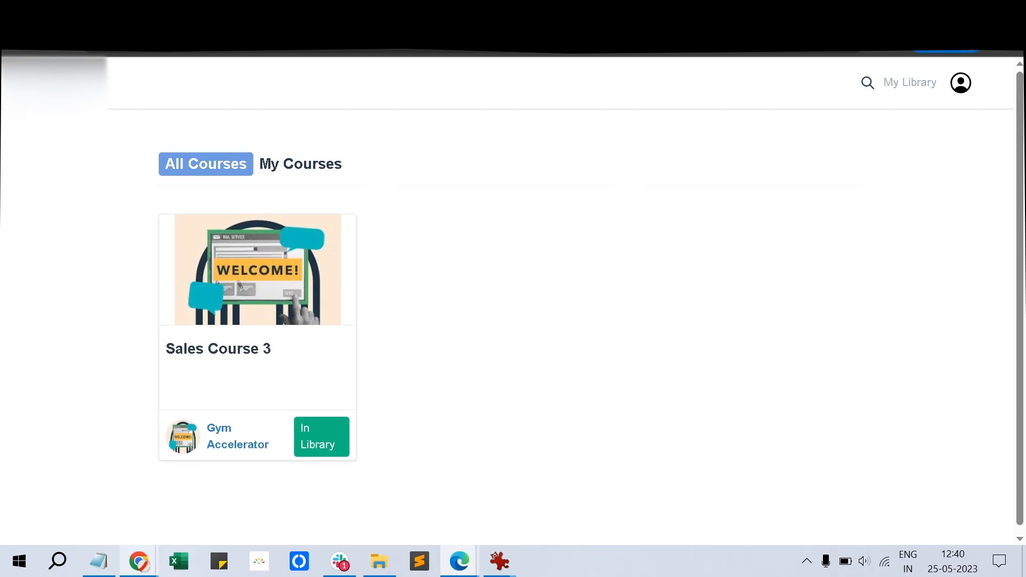
Return to the contact's page and bring the Notepad topic outline to the front
mouse_move(139, 561)
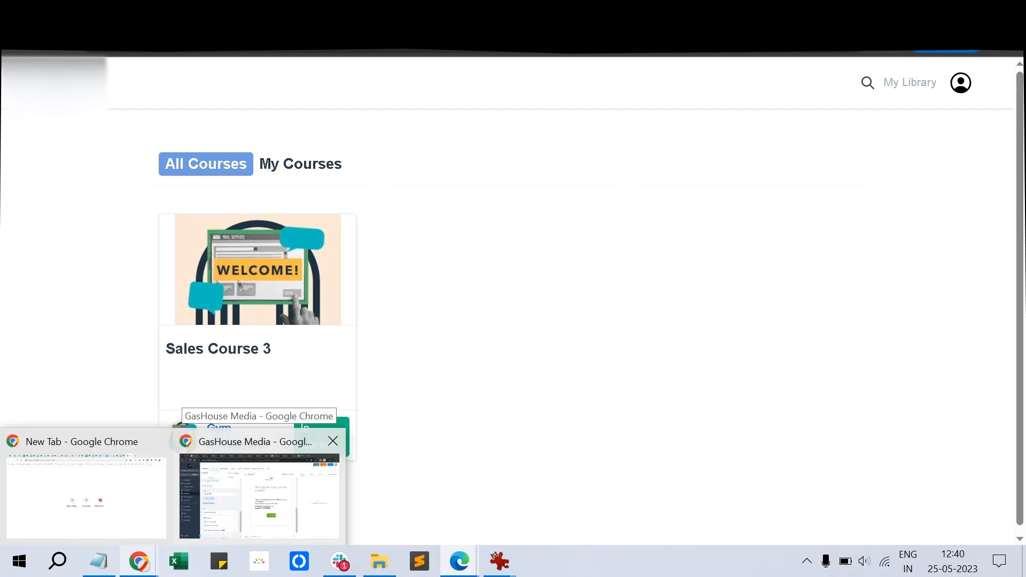
left_click(260, 494)
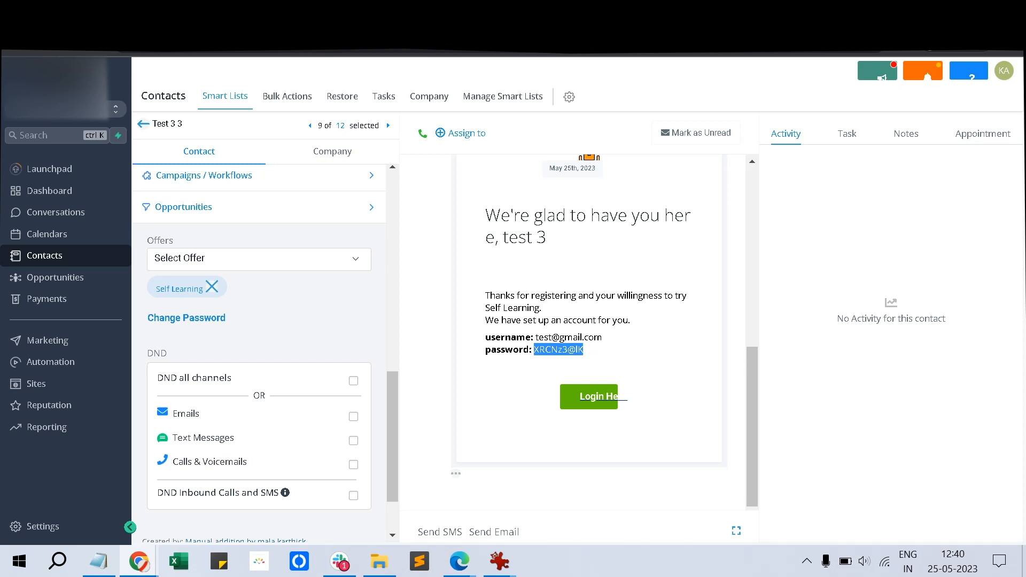
left_click(99, 562)
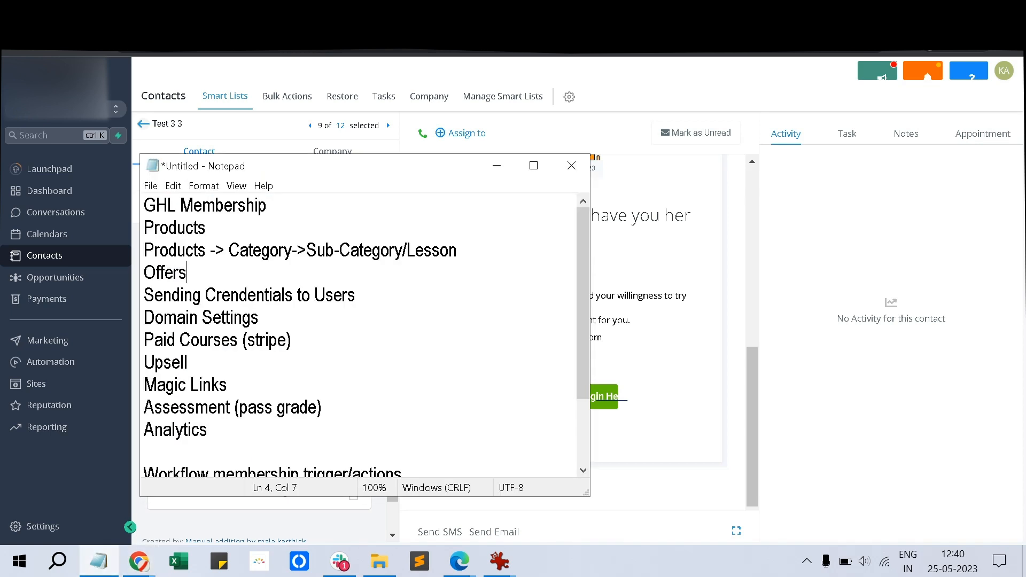
Move to the sending-credentials line in Notepad, then return to the contact's welcome email page
left_click(355, 296)
left_click(459, 561)
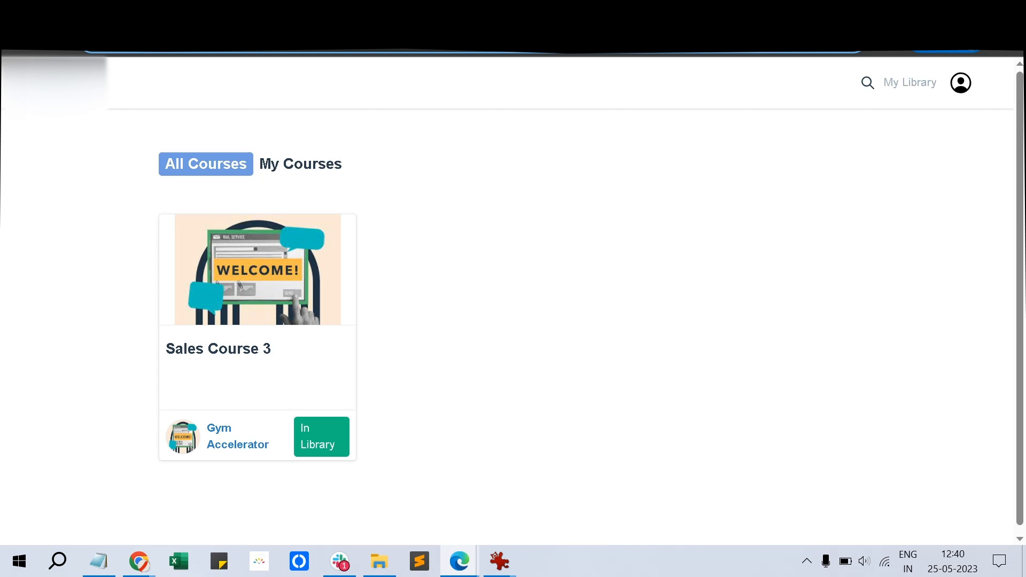
mouse_move(139, 561)
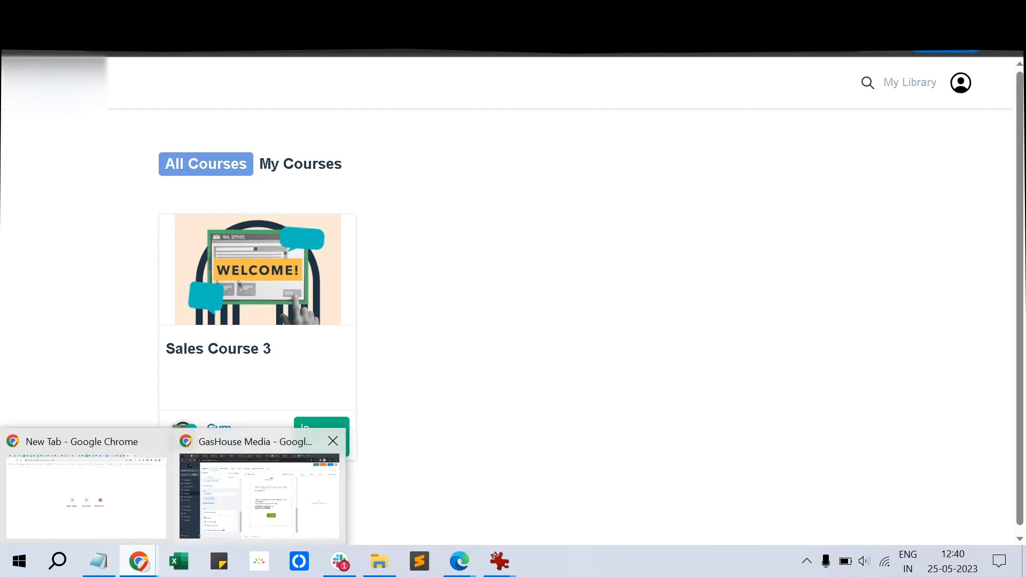
left_click(259, 496)
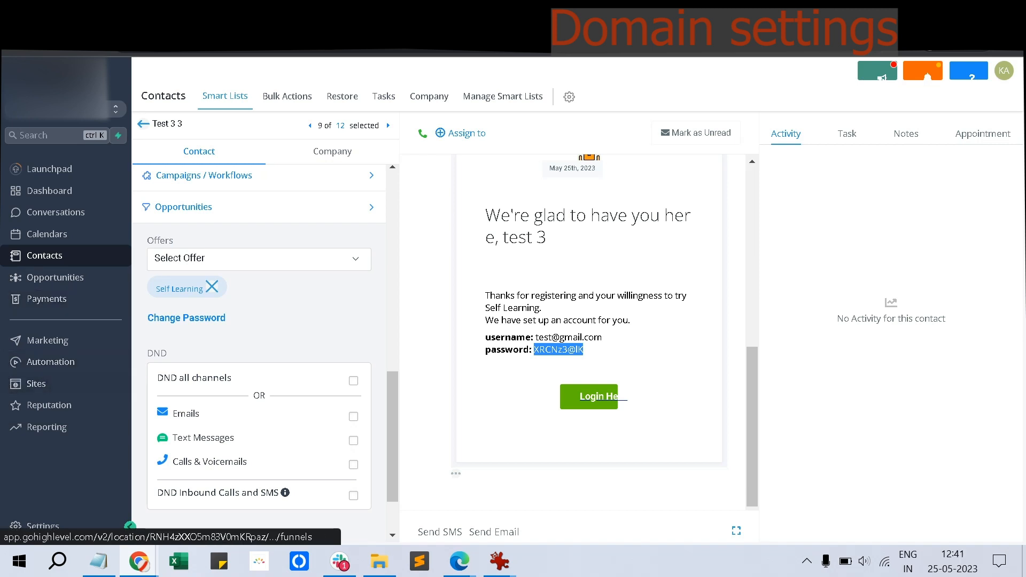
left_click(36, 384)
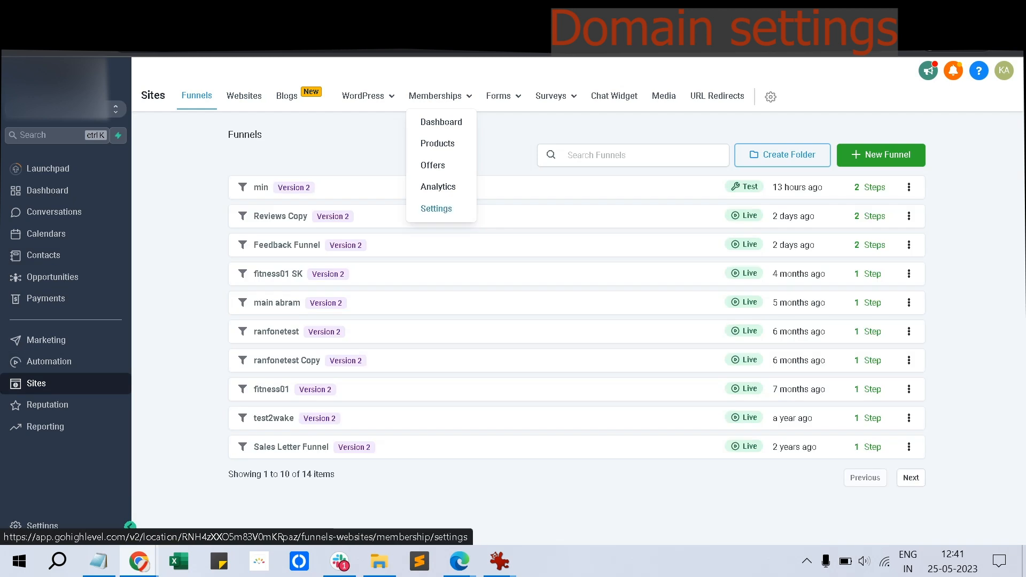
Review the Custom Domains A record and preview.memberships.msgsndr.com CNAME, then return to membership Settings
left_click(436, 208)
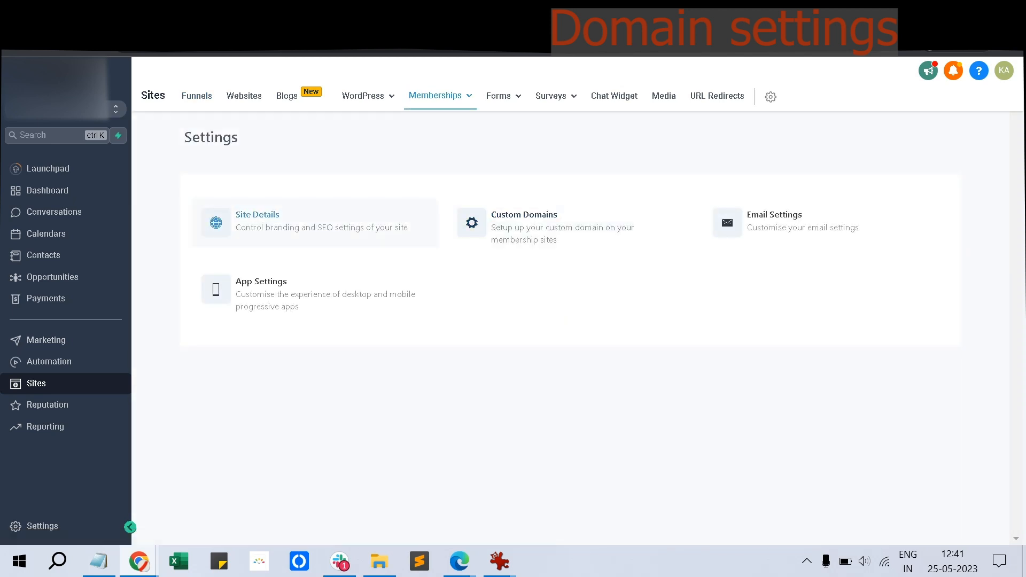
left_click(524, 222)
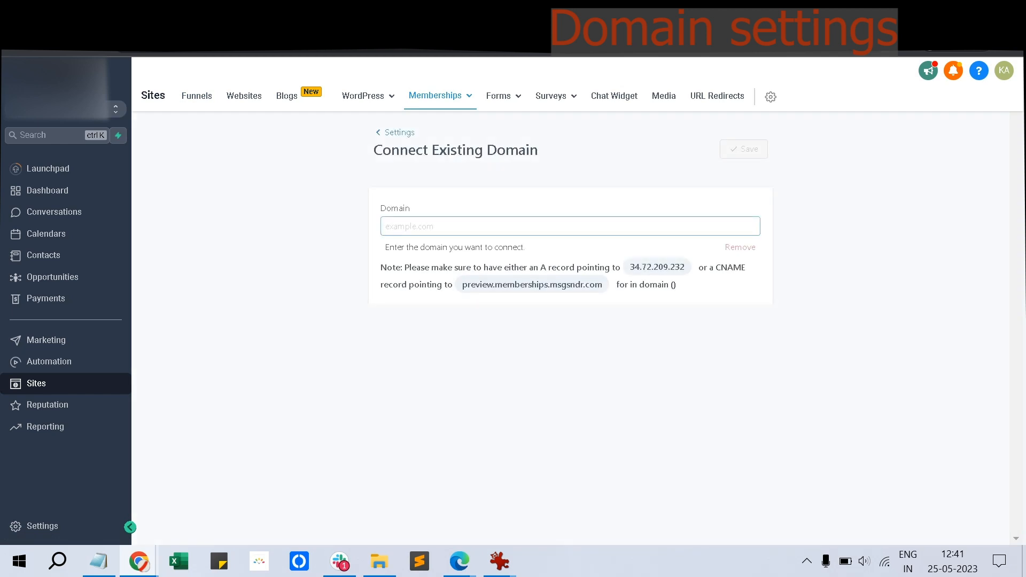
left_click(524, 225)
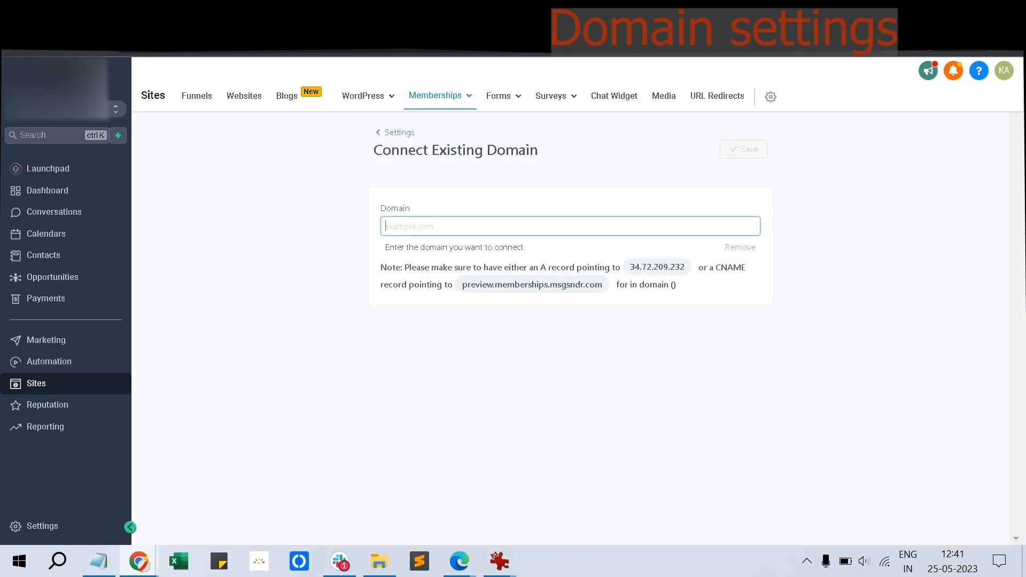
left_click_drag(630, 267, 681, 267)
left_click_drag(604, 285, 458, 285)
left_click(497, 226)
left_click(399, 132)
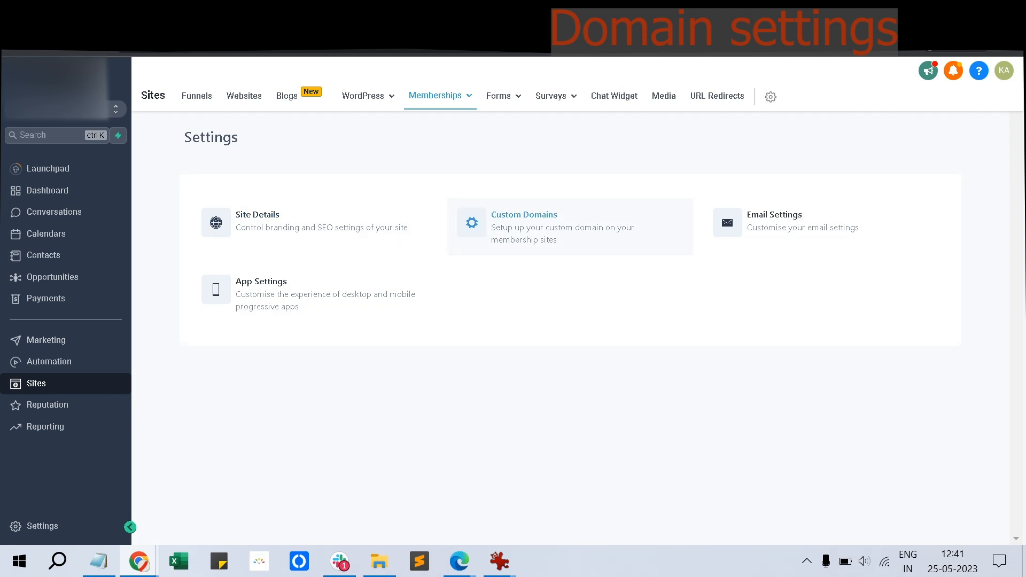
Replace the membership site subdomain with 'karthickgh'
left_click(299, 222)
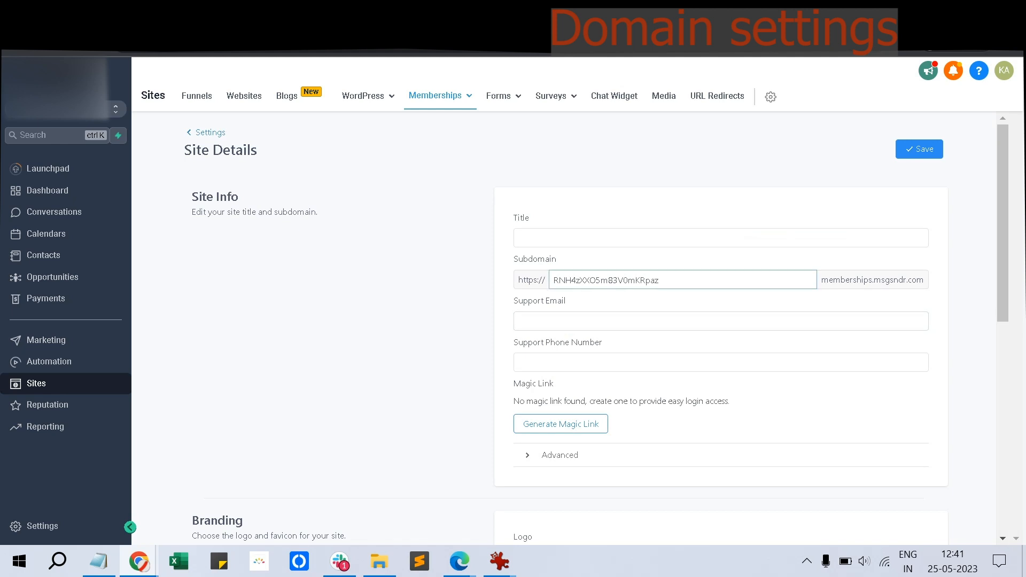
key("ctrl+a")
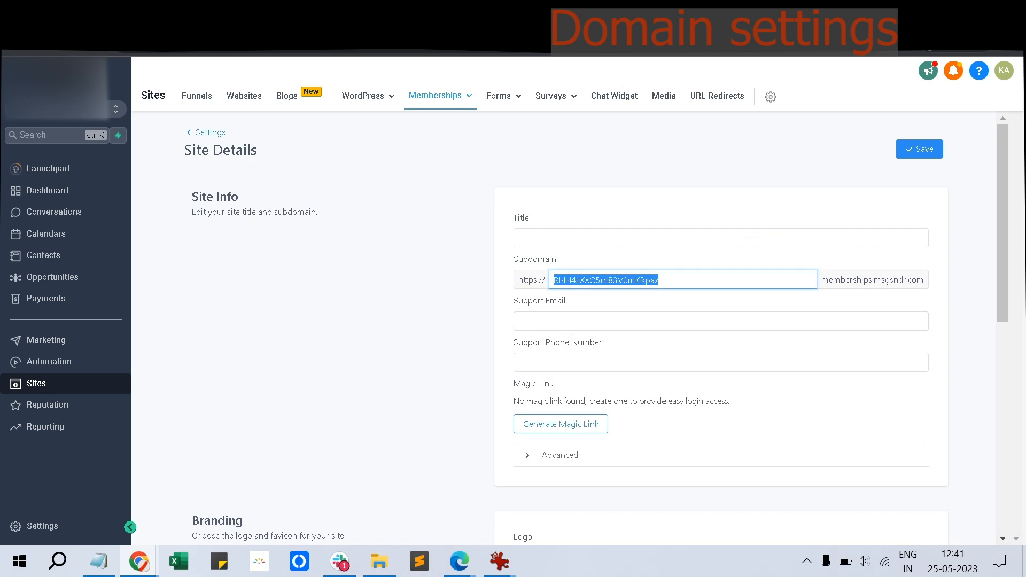
type("k")
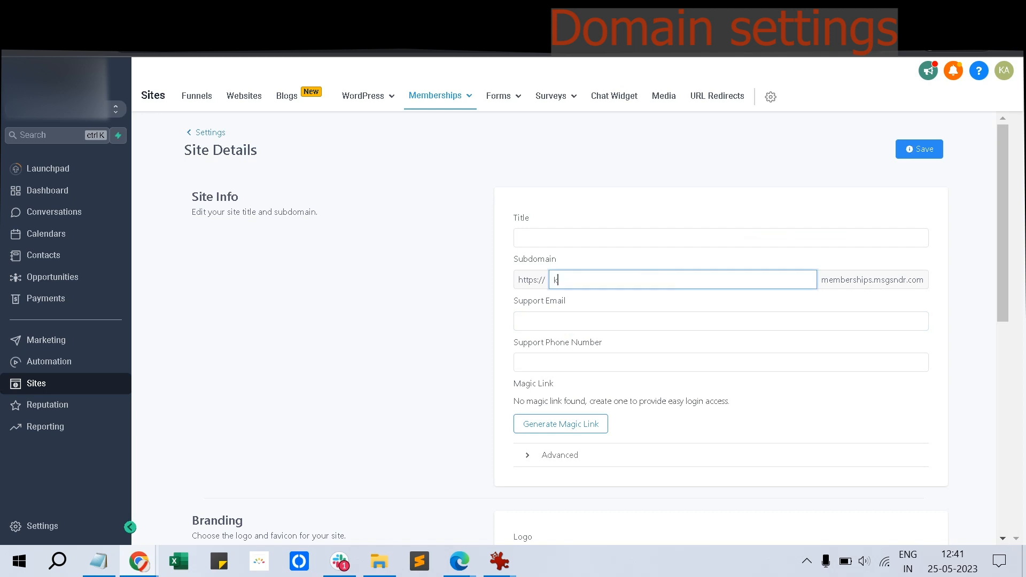
type("arth")
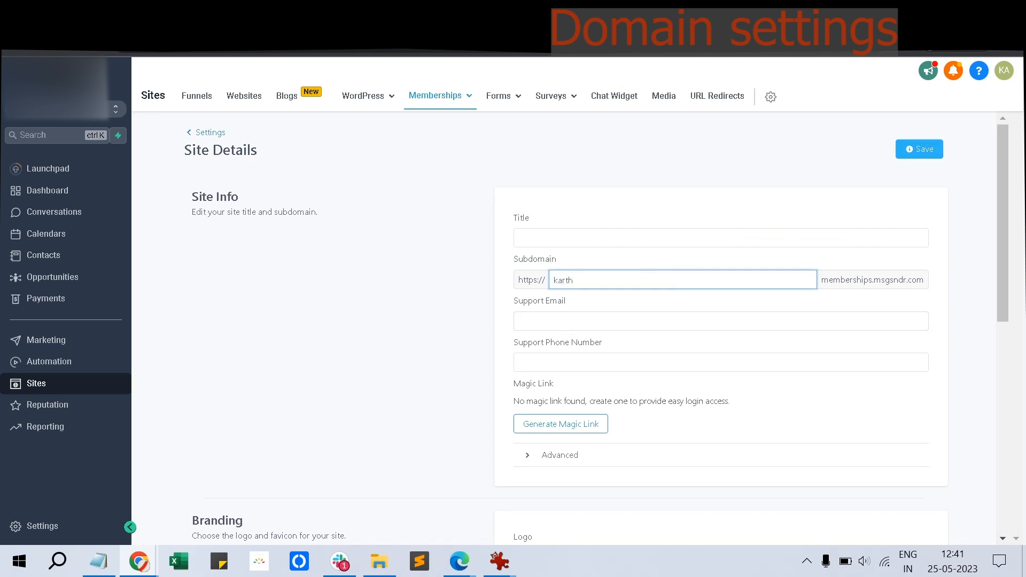
type("ickghl")
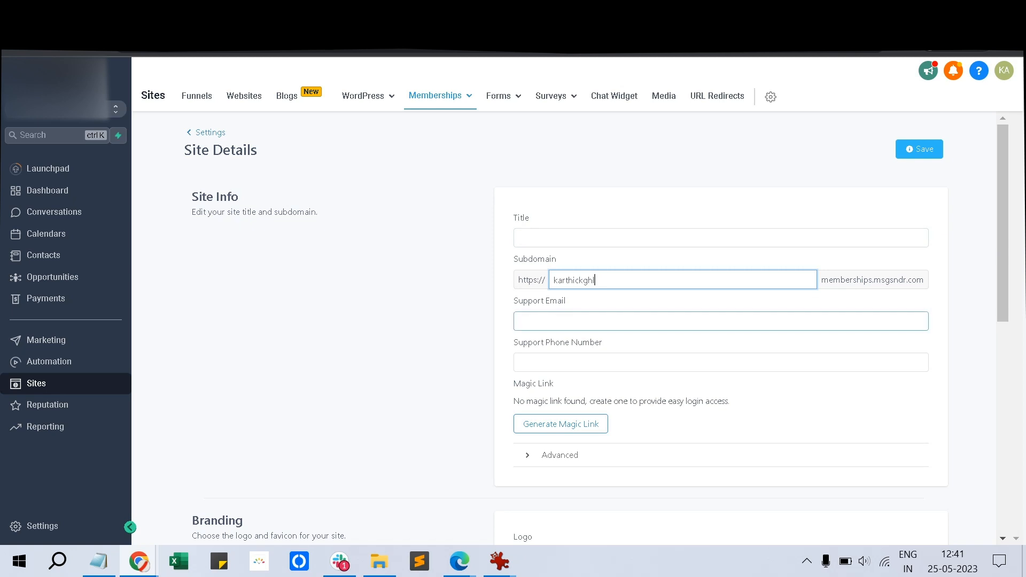
Enter the title text 'Maste Your GHL and', followed by 'Details For Your GHL Course'
left_click(519, 238)
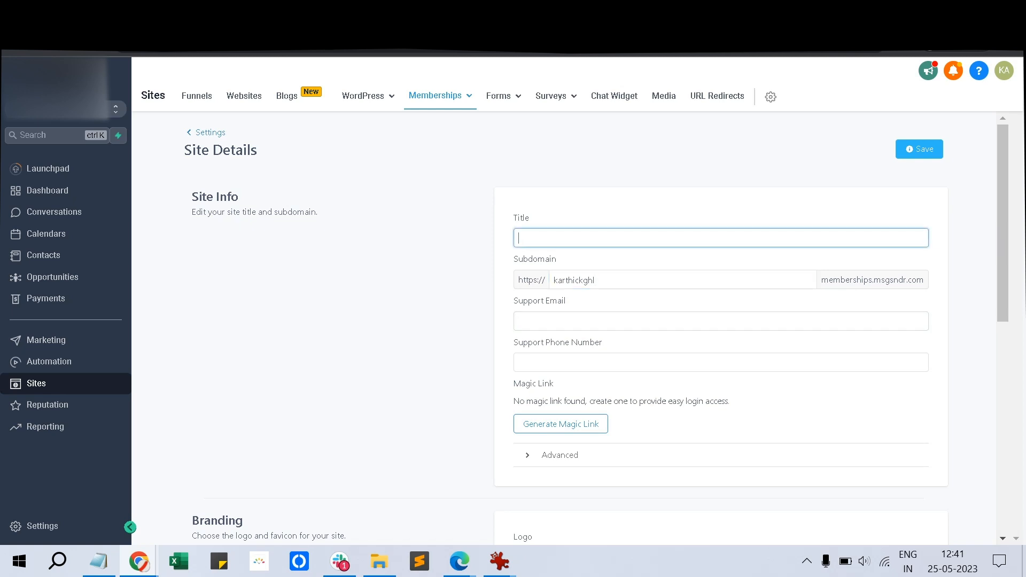
type("GH")
key("BackSpace")
key("BackSpace")
type("Maste Your GHL and")
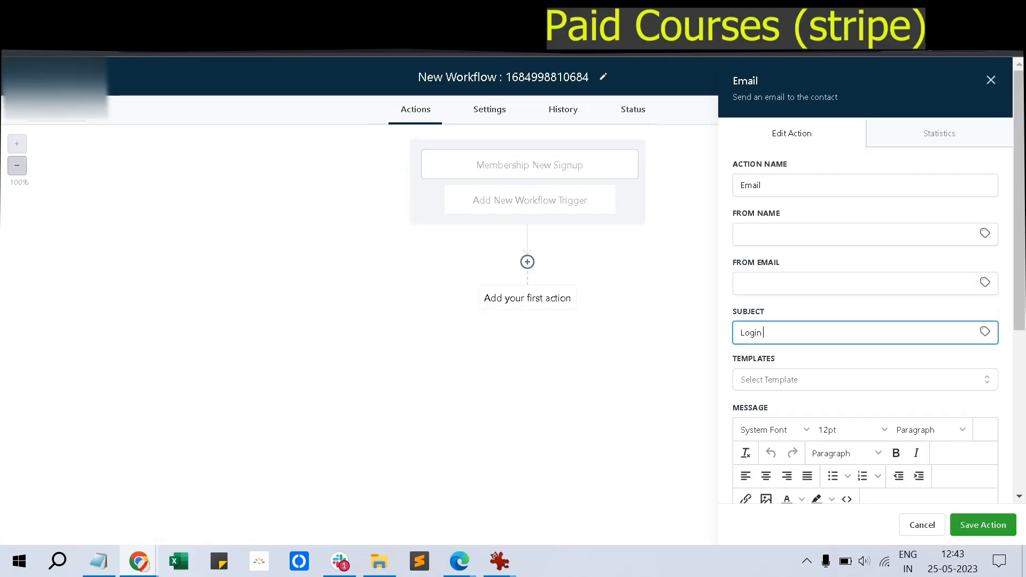
type("Detail")
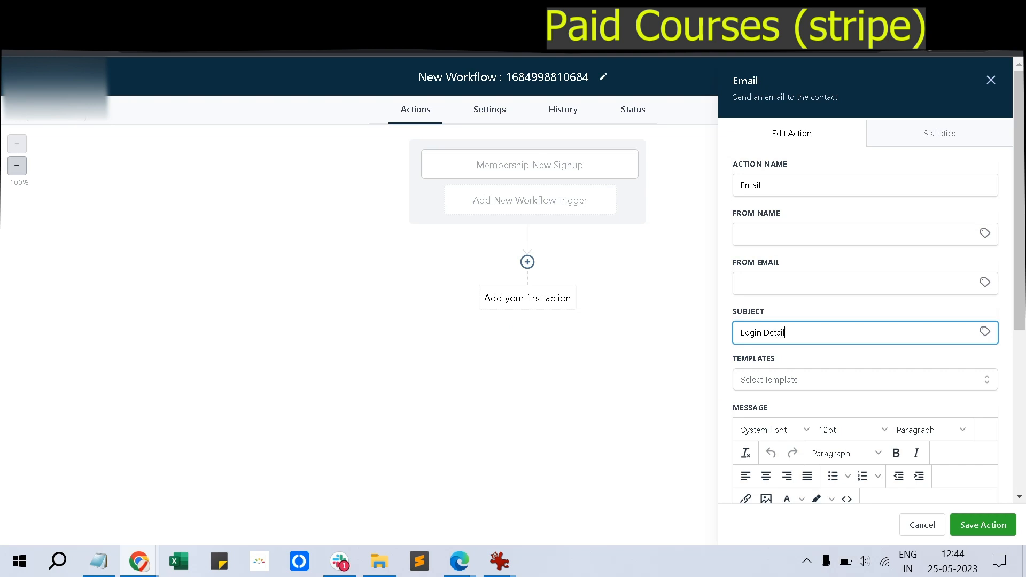
type("s For Your GHL Course")
Write the login email message with 'Hey', 'to login:' and 'membership course' around the login link
scroll(866, 278, "down", 5)
left_click(844, 305)
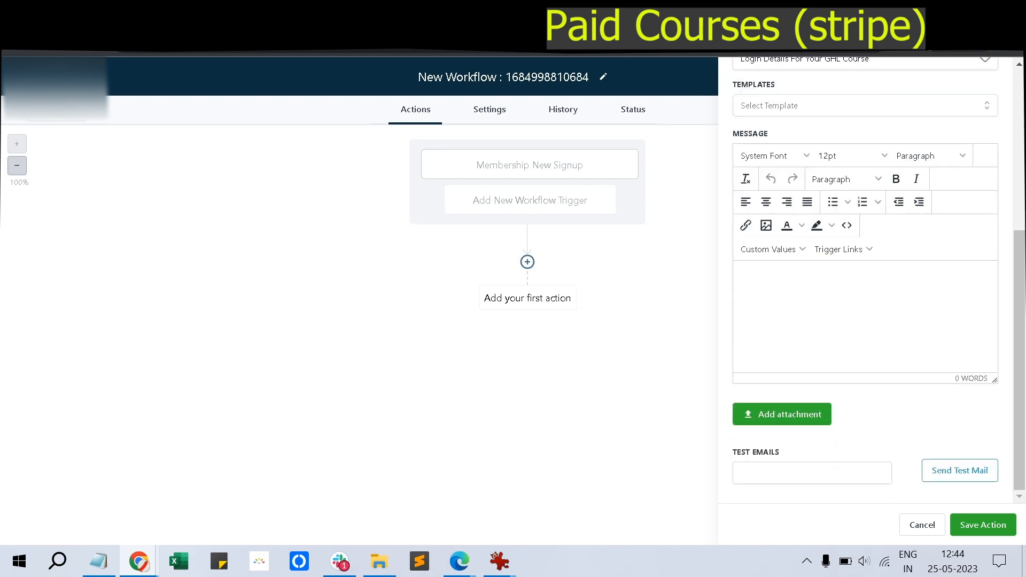
left_click(744, 278)
type("Hey")
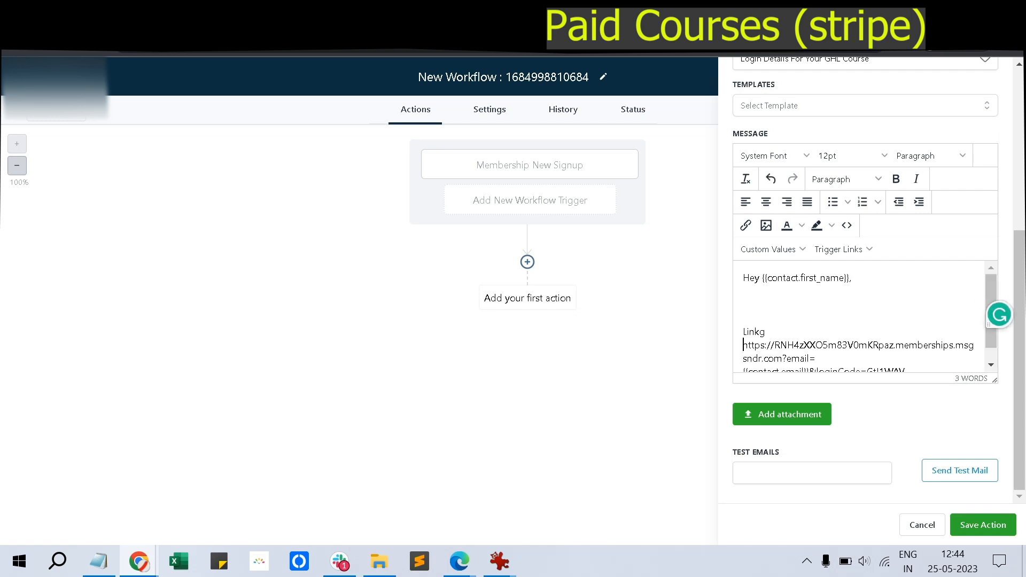
key("BackSpace")
key("BackSpace")
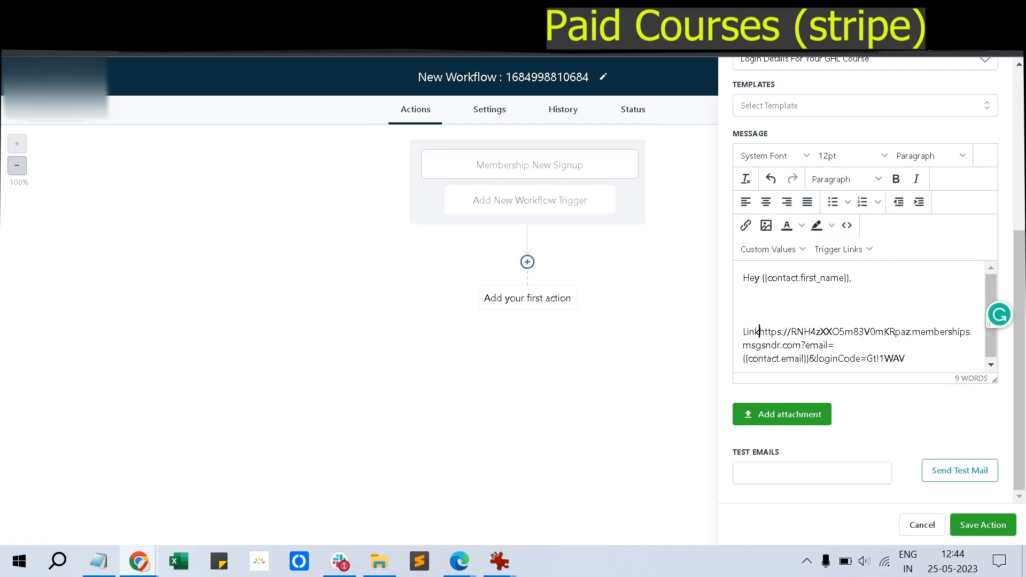
type("to login:")
type("membership c")
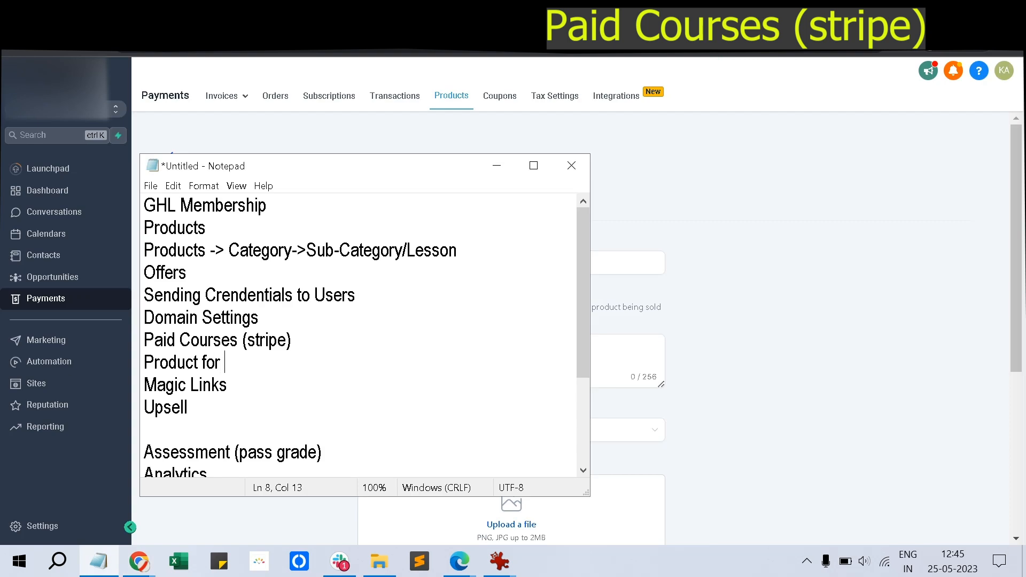
type("ourse")
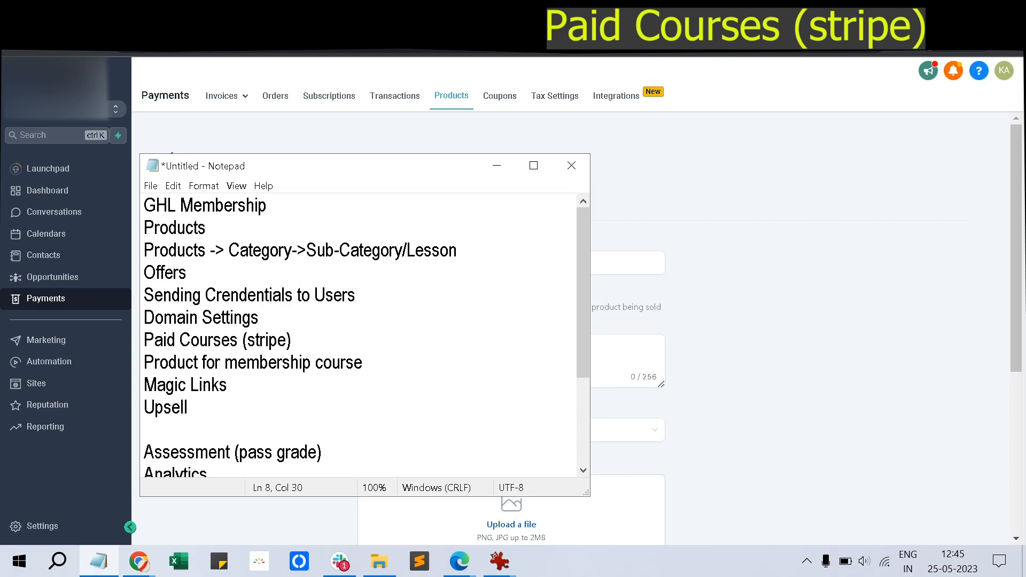
key("alt+Tab")
left_click(512, 263)
Name the product 'Membership product 1' and reuse that name as its description
type("Member")
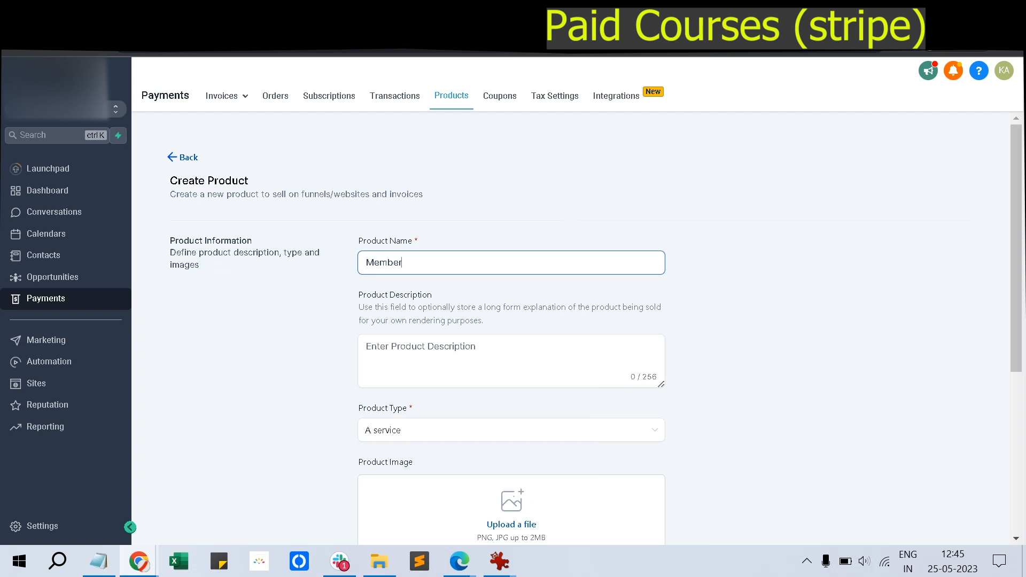
type("ship product 1")
scroll(511, 321, "down", 5)
scroll(512, 321, "up", 4)
left_click_drag(464, 223, 364, 223)
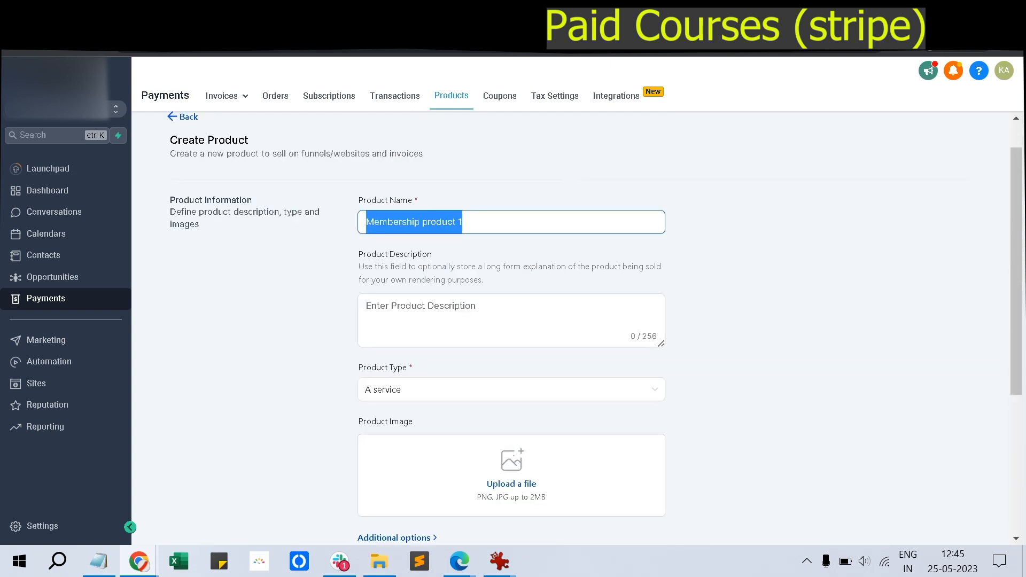
key("ctrl+c")
left_click(497, 317)
key("ctrl+v")
scroll(512, 321, "down", 5)
Add a price named '4999- GHL Course' with amount 4999.00
left_click(497, 360)
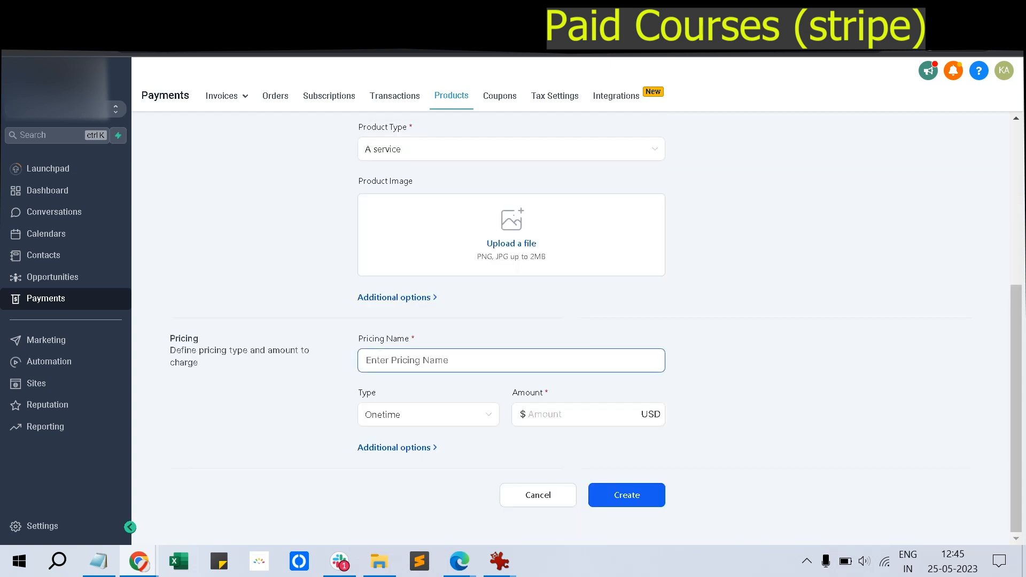
type("4999")
left_click(566, 415)
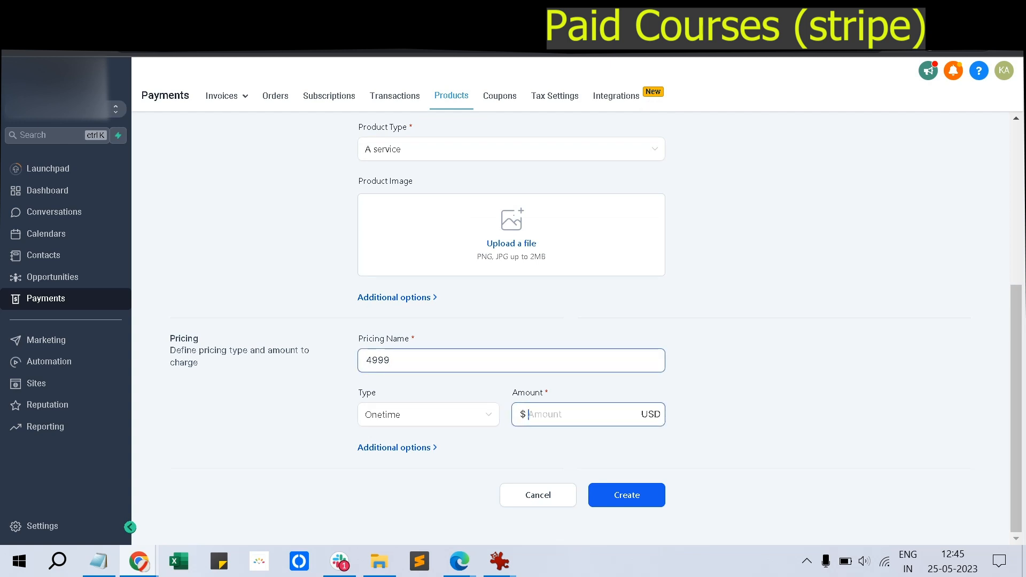
type("- GHL od")
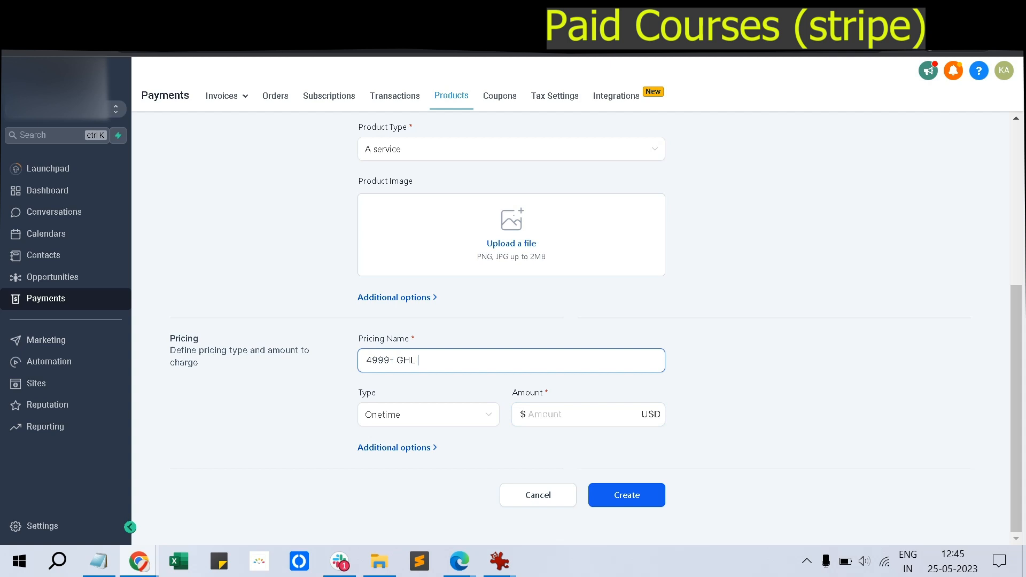
key("BackSpace")
key("BackSpace")
type("Course")
key("Tab")
type("4999")
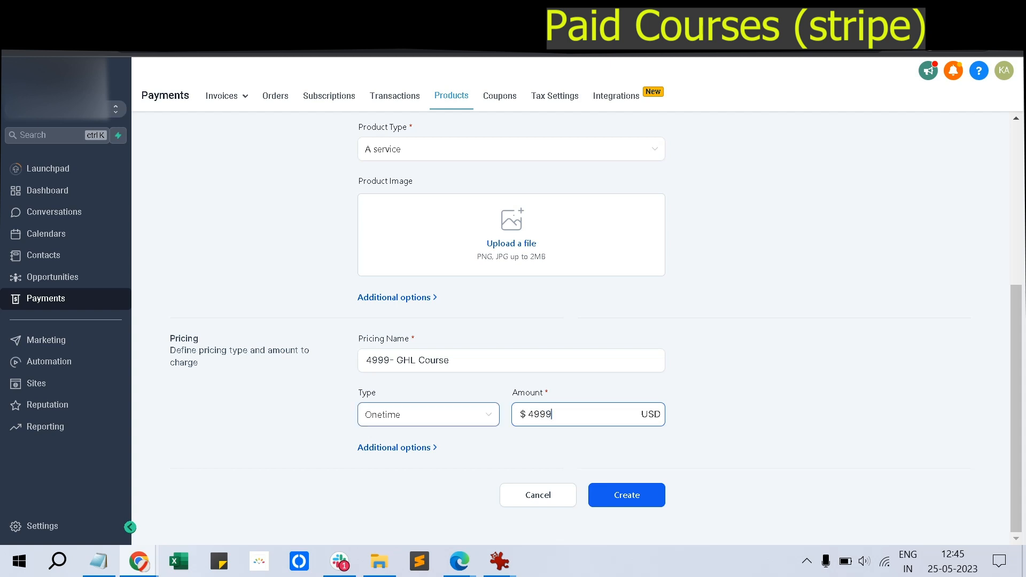
type(".00")
Link the price to the Self Learning membership offer and create the product
left_click(398, 448)
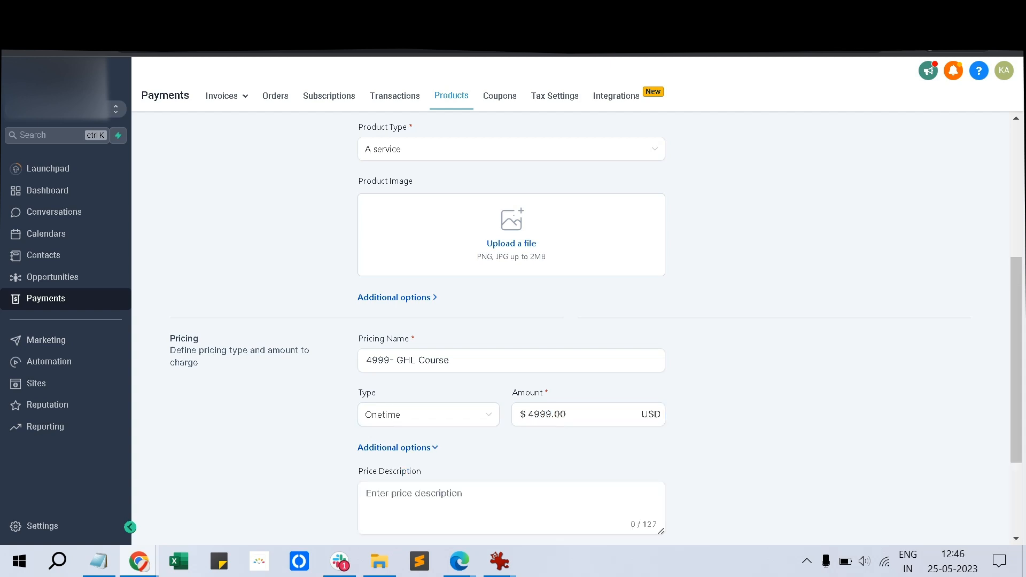
scroll(397, 448, "down", 3)
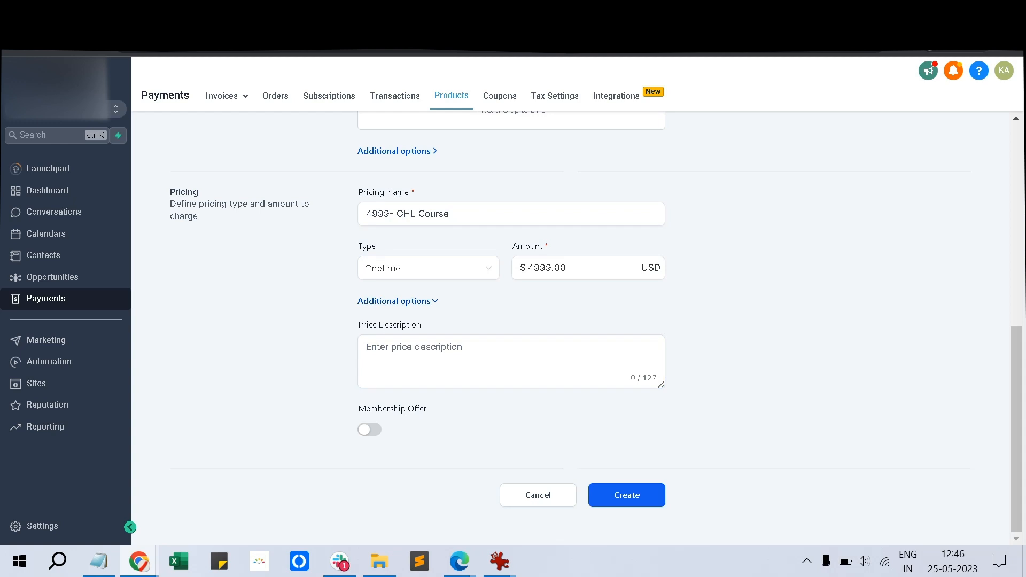
left_click(370, 430)
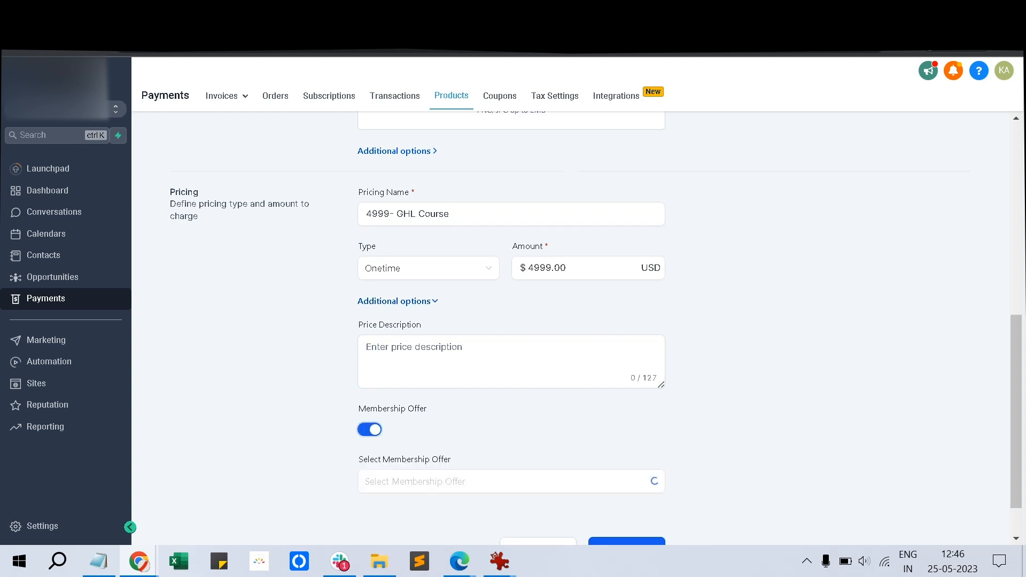
scroll(511, 481, "up", 1)
scroll(482, 409, "down", 2)
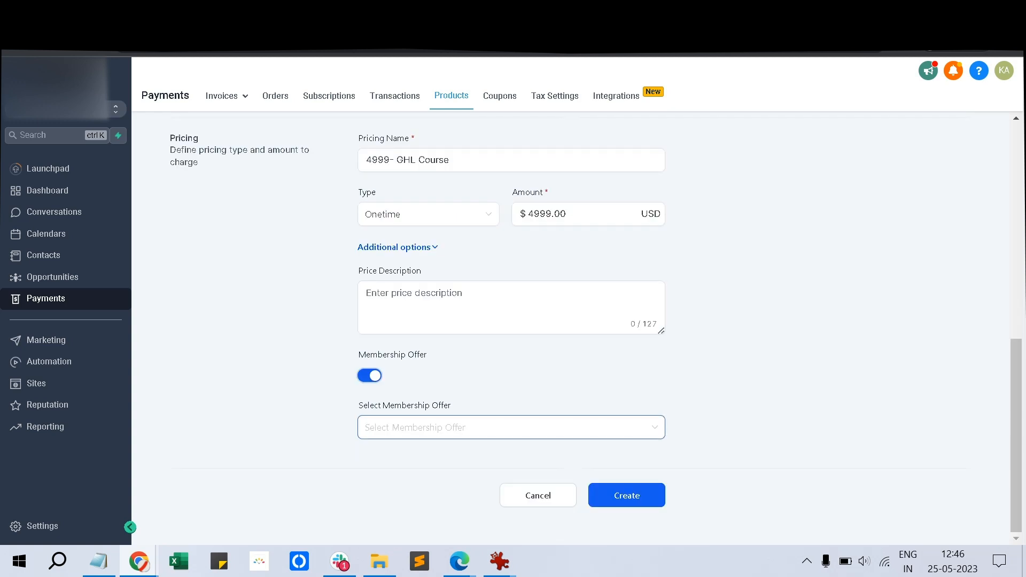
left_click(481, 428)
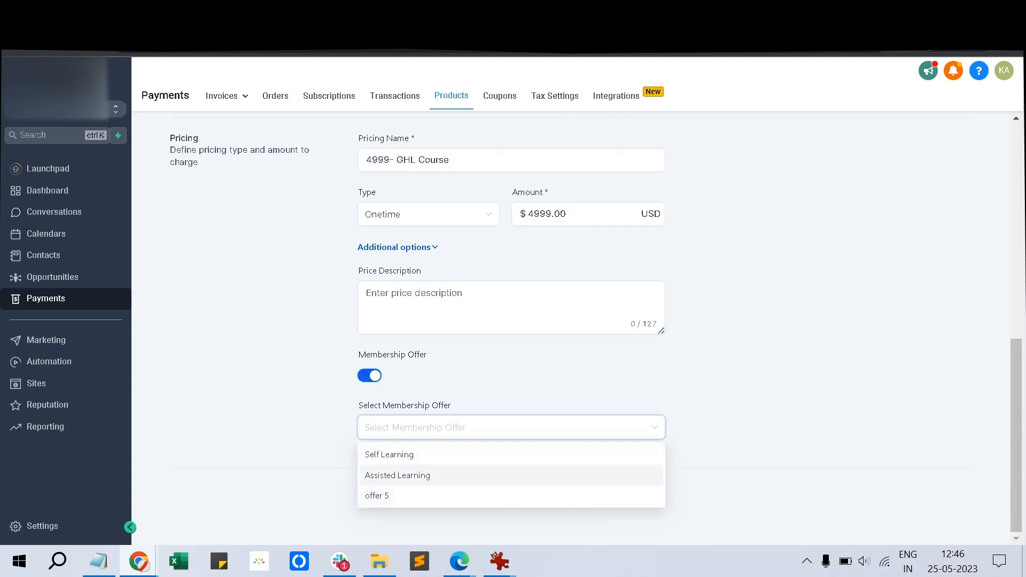
left_click(389, 455)
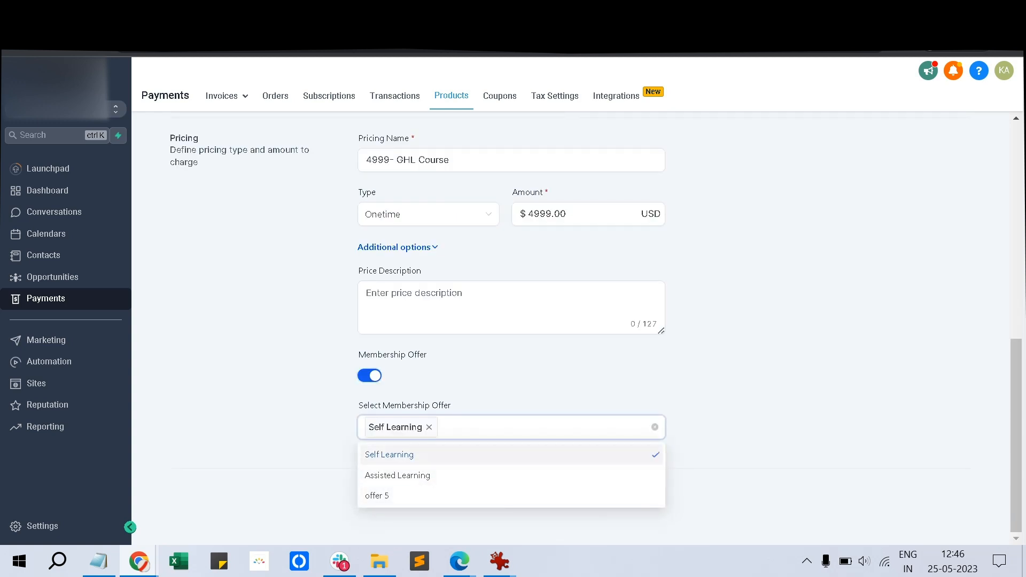
left_click(498, 381)
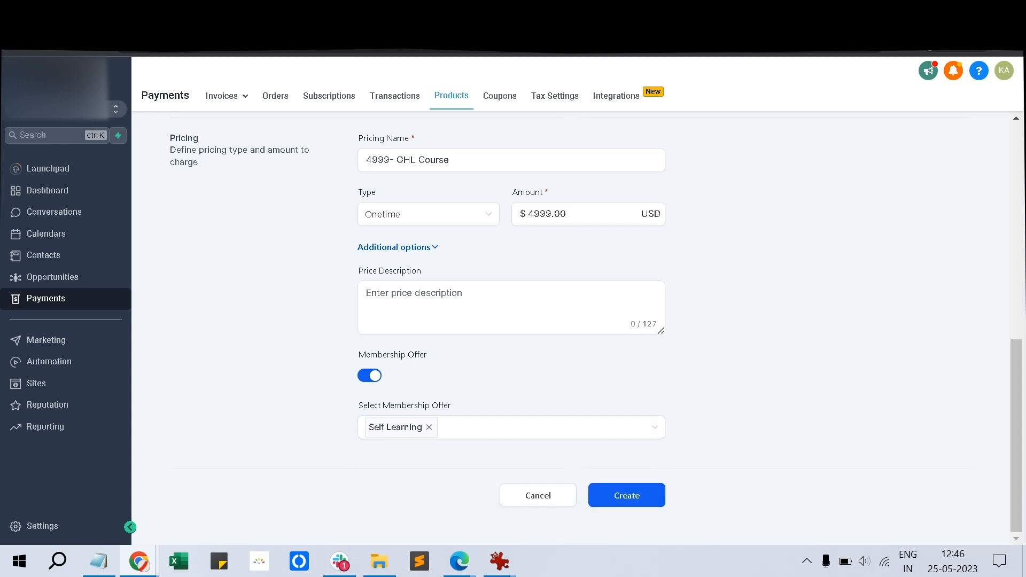
left_click(627, 495)
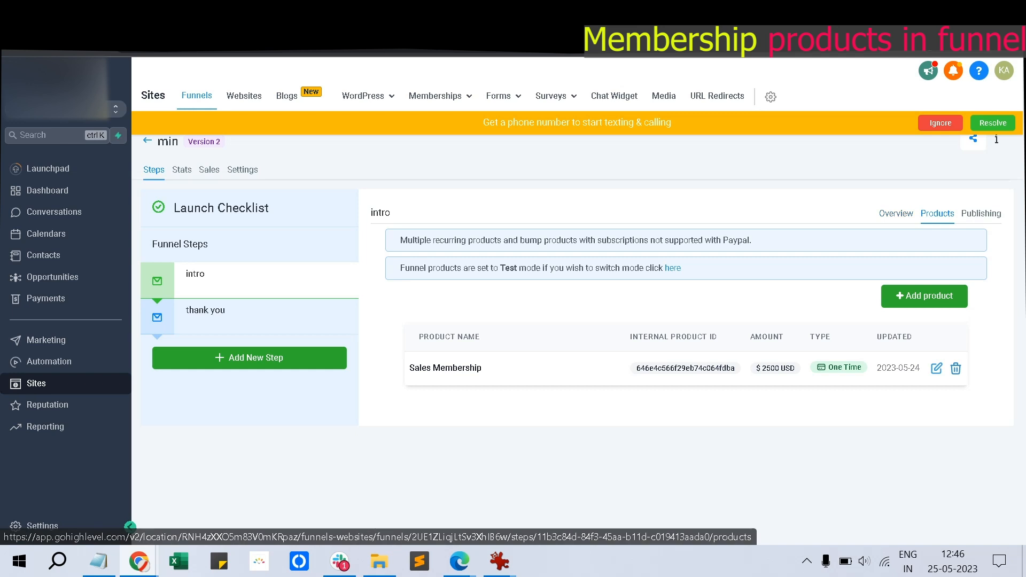
Preview the intro step and test-fill the order form with dummy details to reach the $2500.00 Sales Membership checkout
left_click(897, 214)
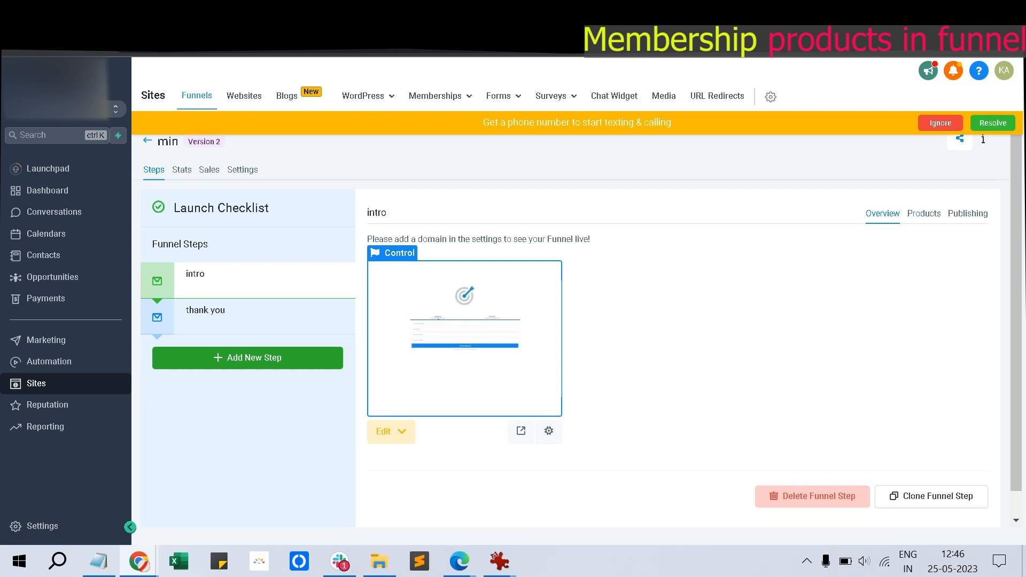
left_click(925, 213)
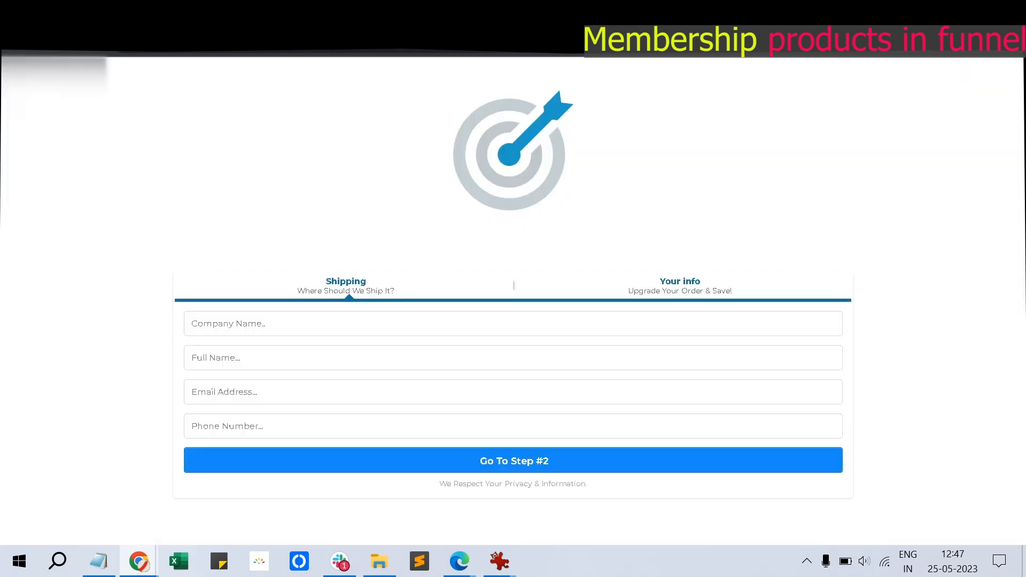
left_click(228, 323)
type("dfsdf")
key("Tab")
type("dfasdf")
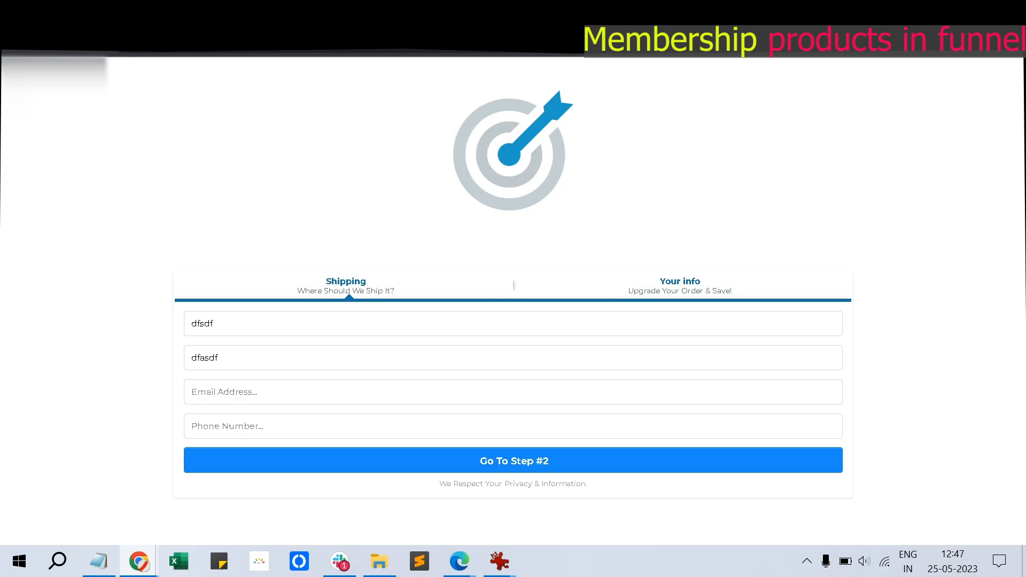
key("Tab")
key("Tab")
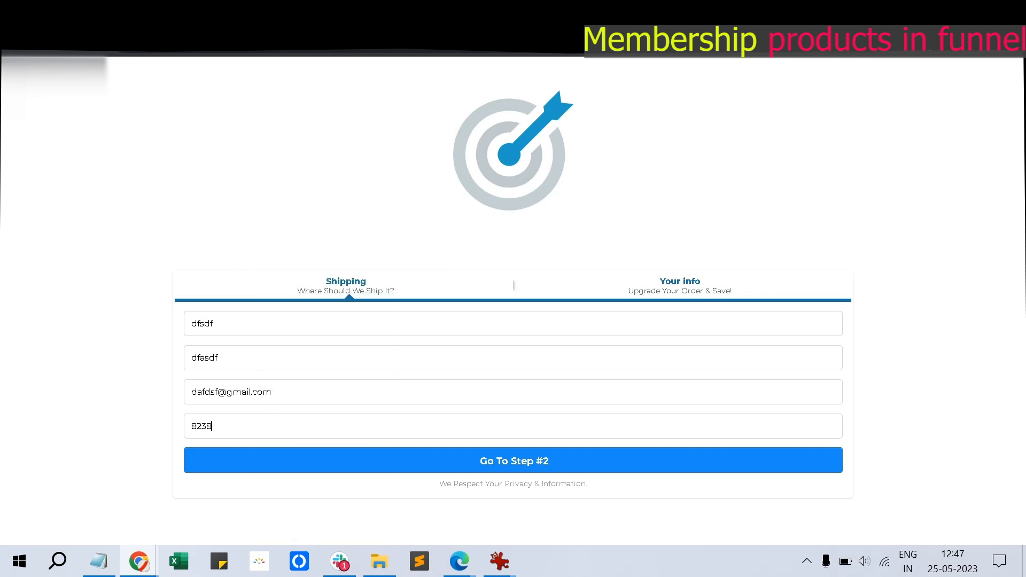
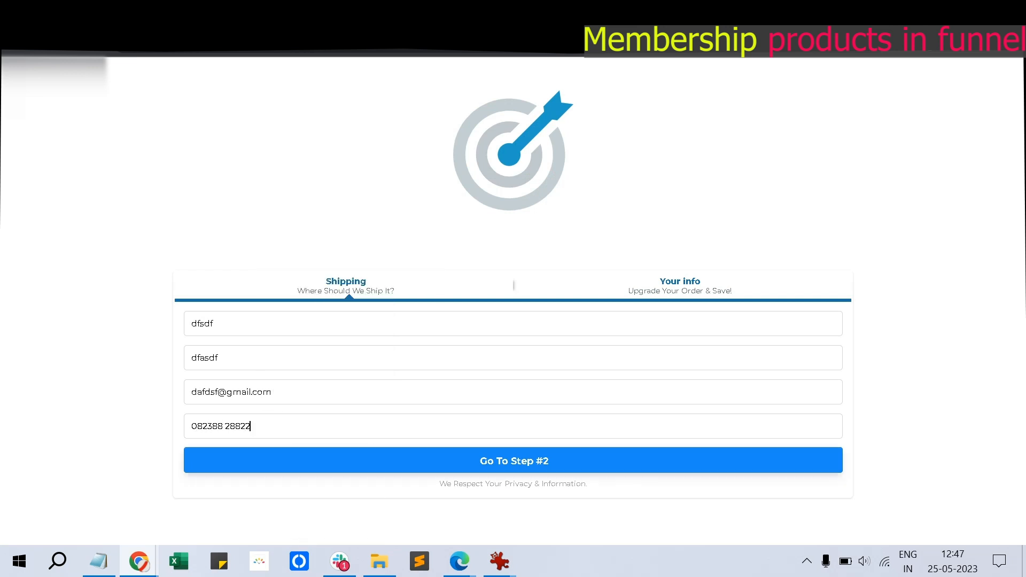
key("Return")
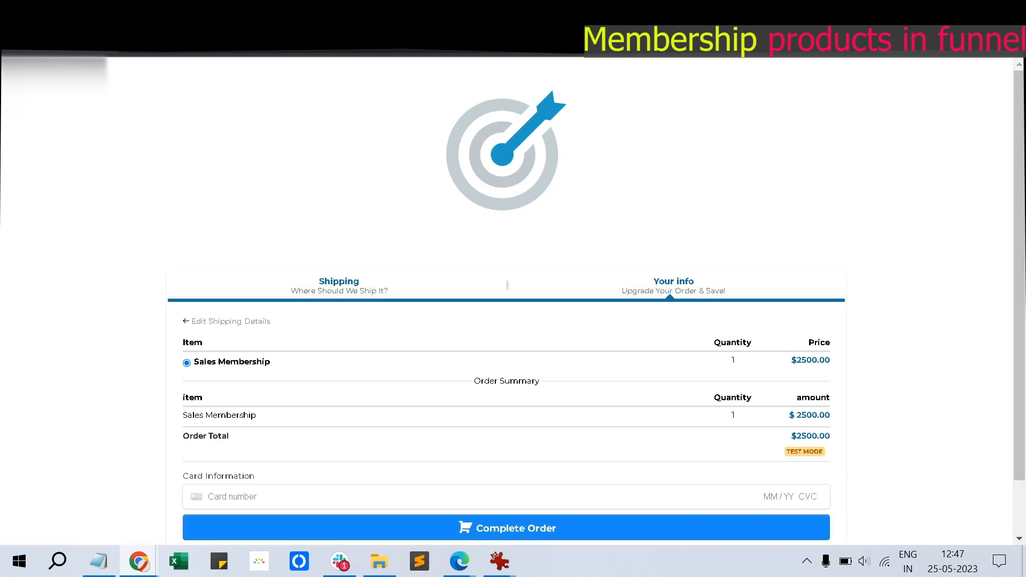
scroll(507, 321, "down", 2)
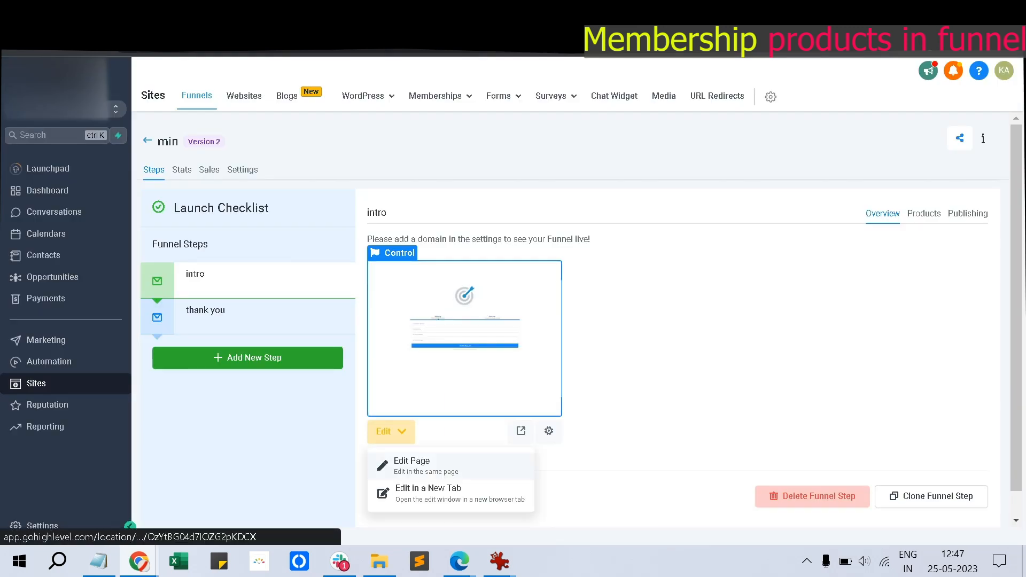
Open the intro page in the editor and view the two-step order form's advanced options
left_click(423, 466)
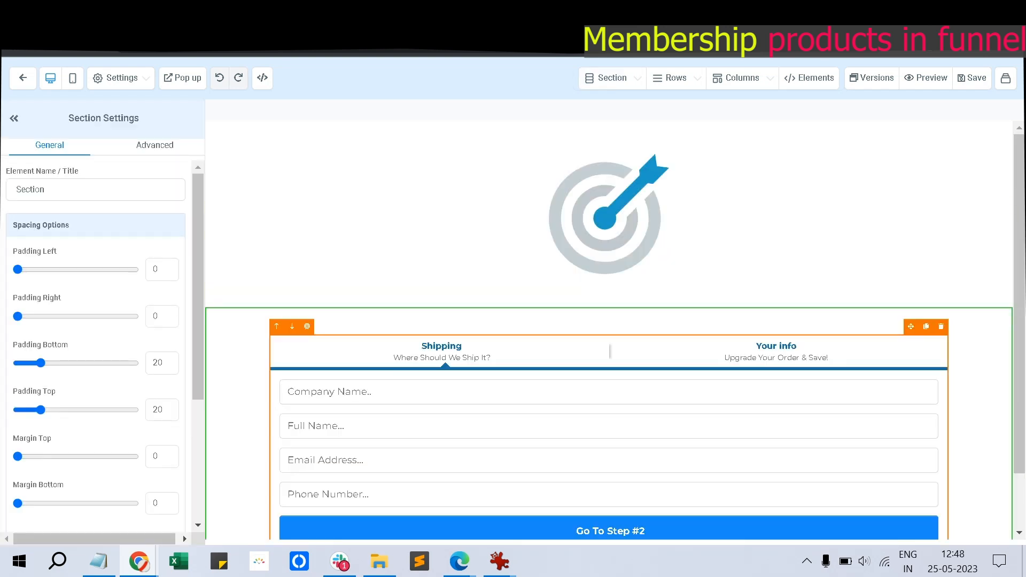
left_click(306, 327)
scroll(96, 348, "down", 3)
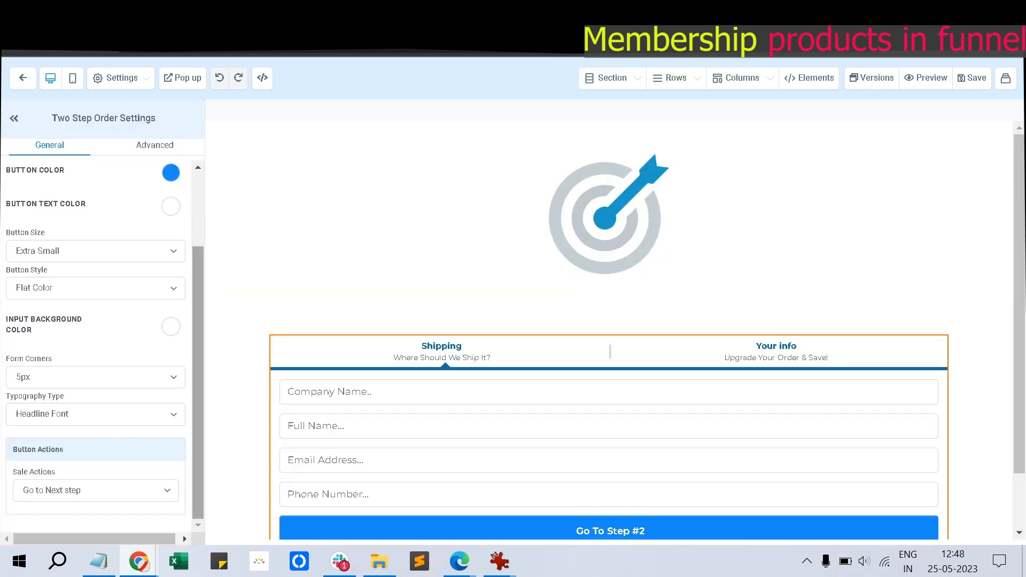
scroll(96, 348, "up", 3)
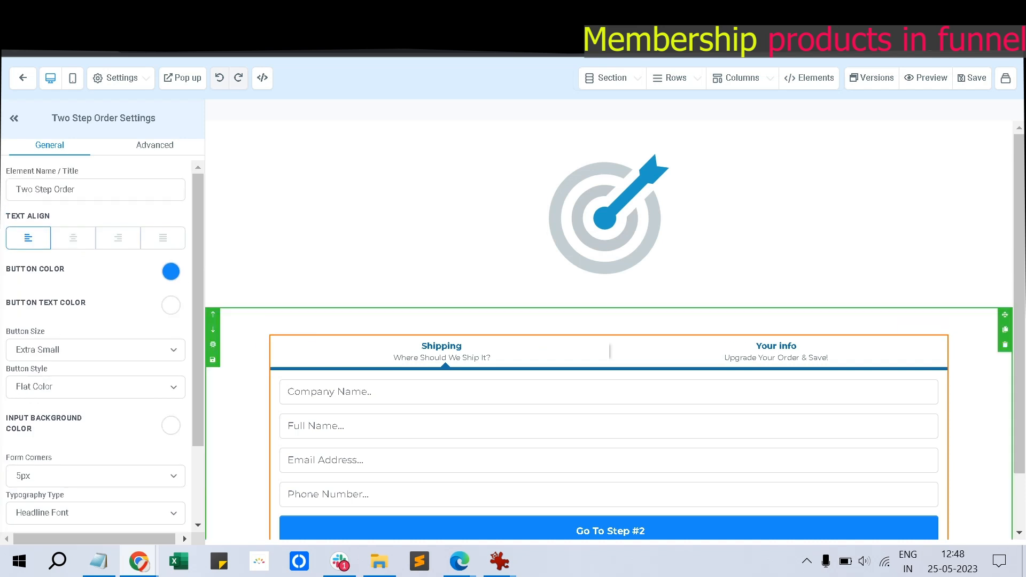
scroll(96, 348, "down", 2)
scroll(97, 347, "up", 2)
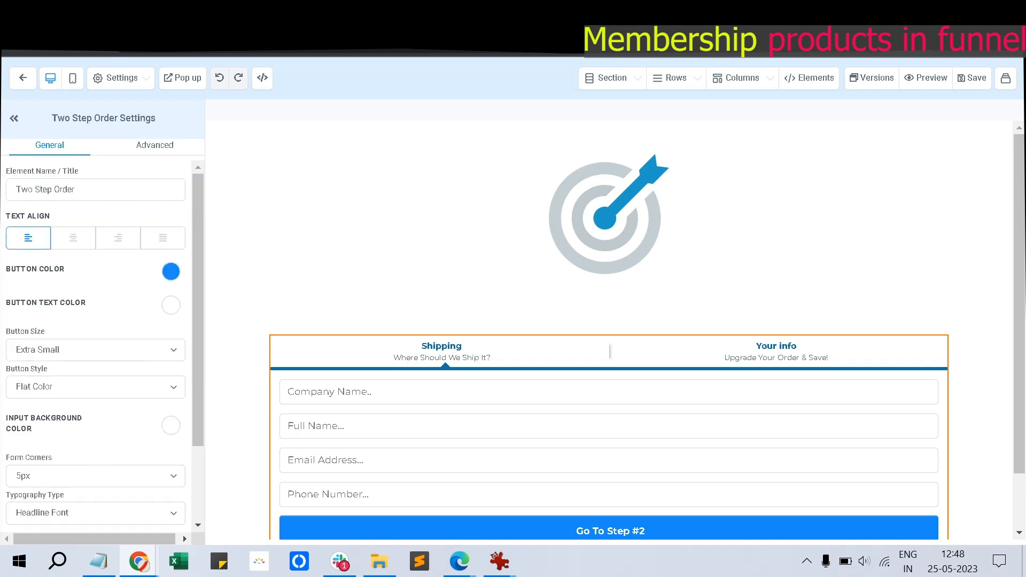
left_click(155, 144)
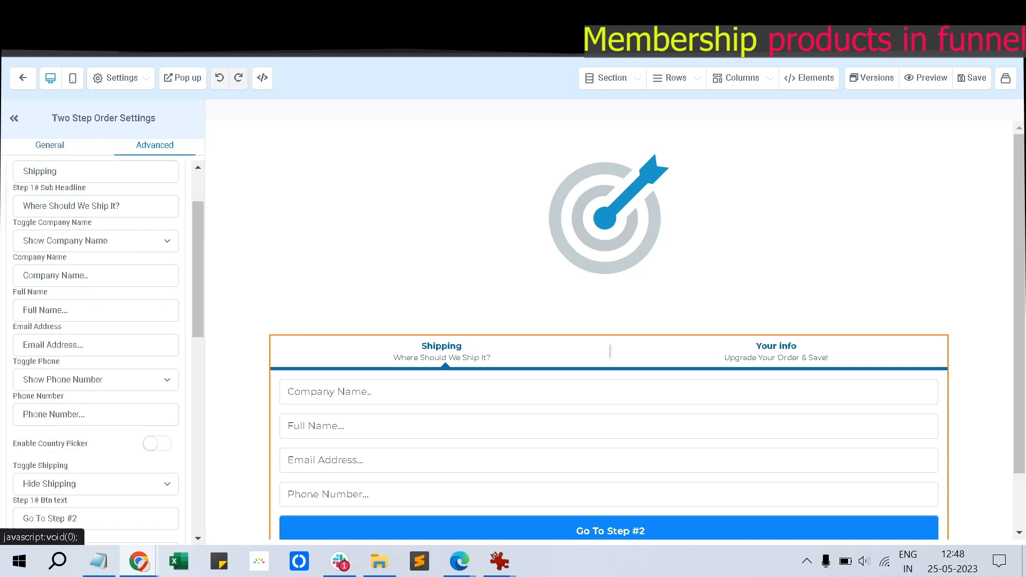
scroll(96, 348, "down", 8)
scroll(97, 347, "up", 8)
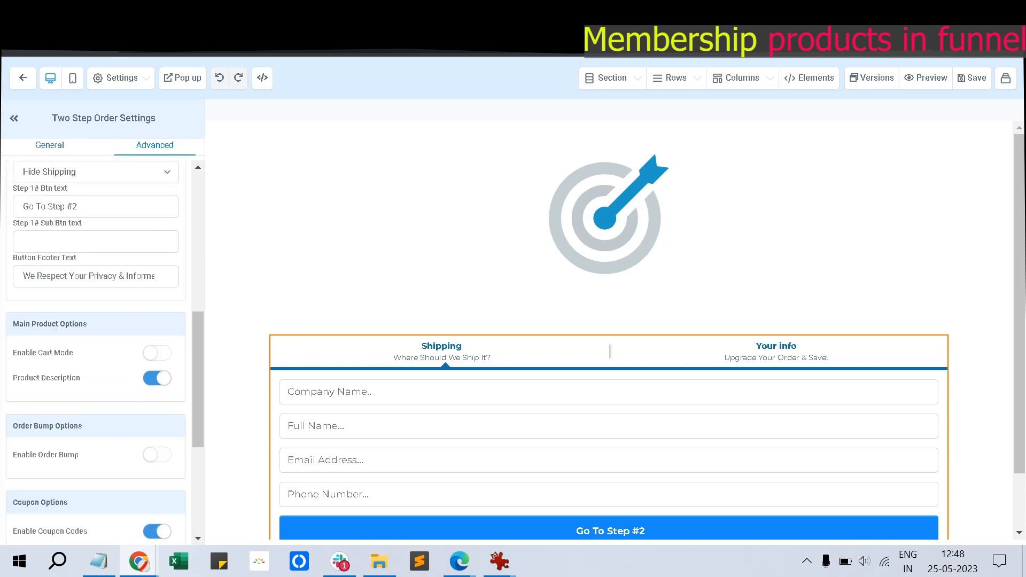
scroll(96, 347, "up", 5)
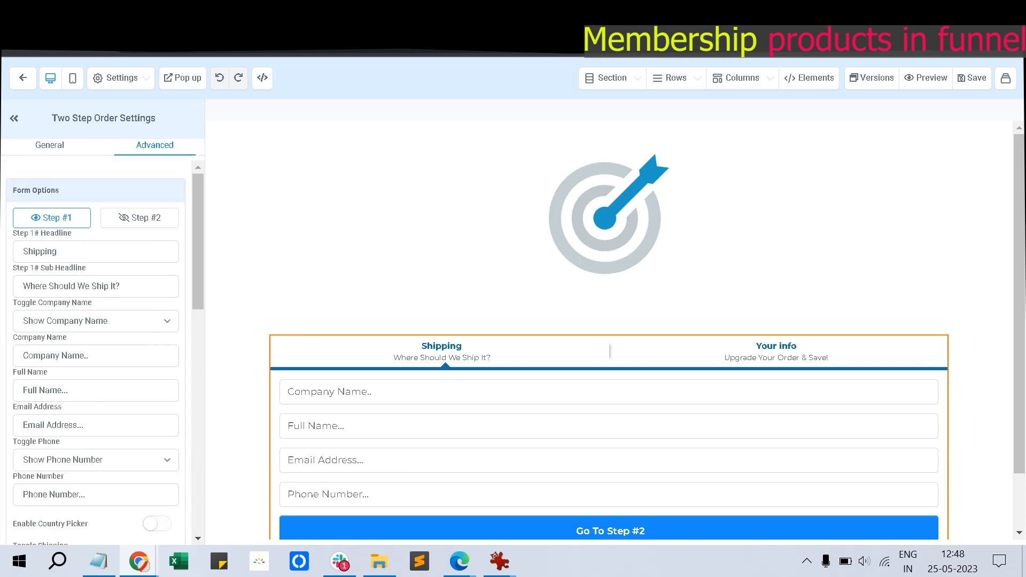
scroll(97, 347, "down", 2)
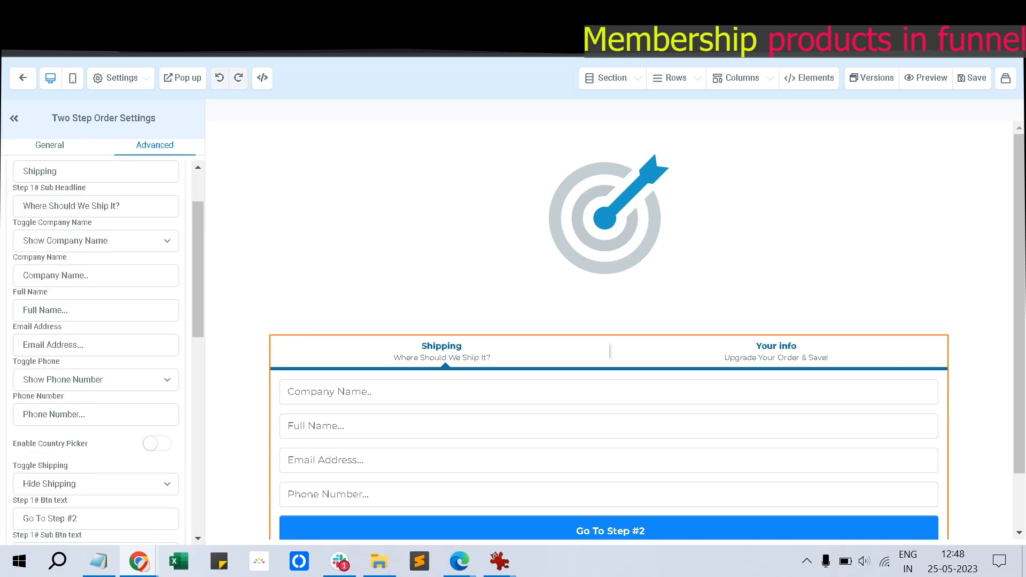
scroll(97, 348, "down", 2)
Toggle the order form's shipping fields on and back off, returning to its general settings
left_click(97, 404)
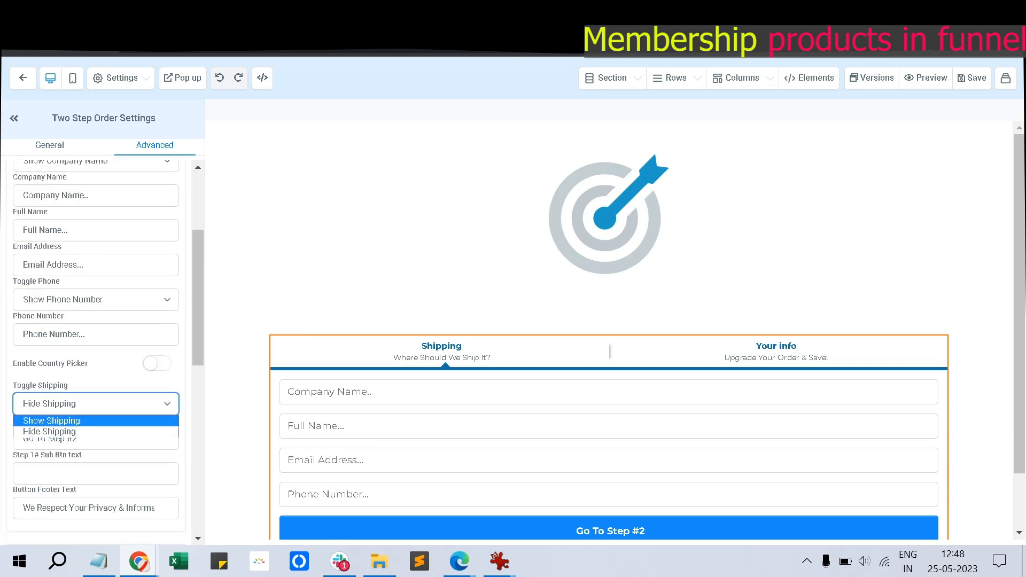
left_click(51, 421)
left_click(96, 404)
left_click(49, 431)
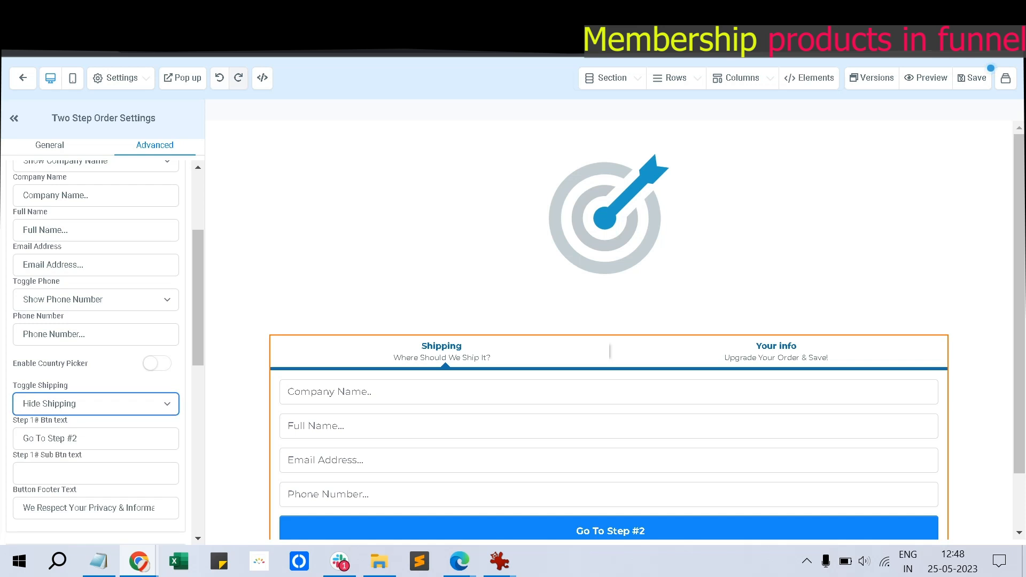
scroll(96, 348, "down", 10)
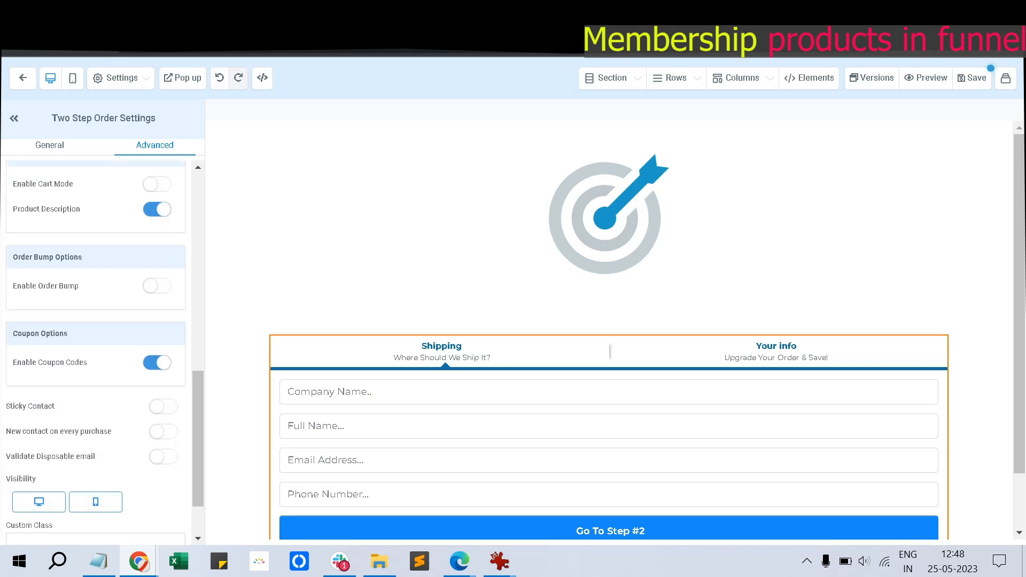
scroll(96, 347, "up", 4)
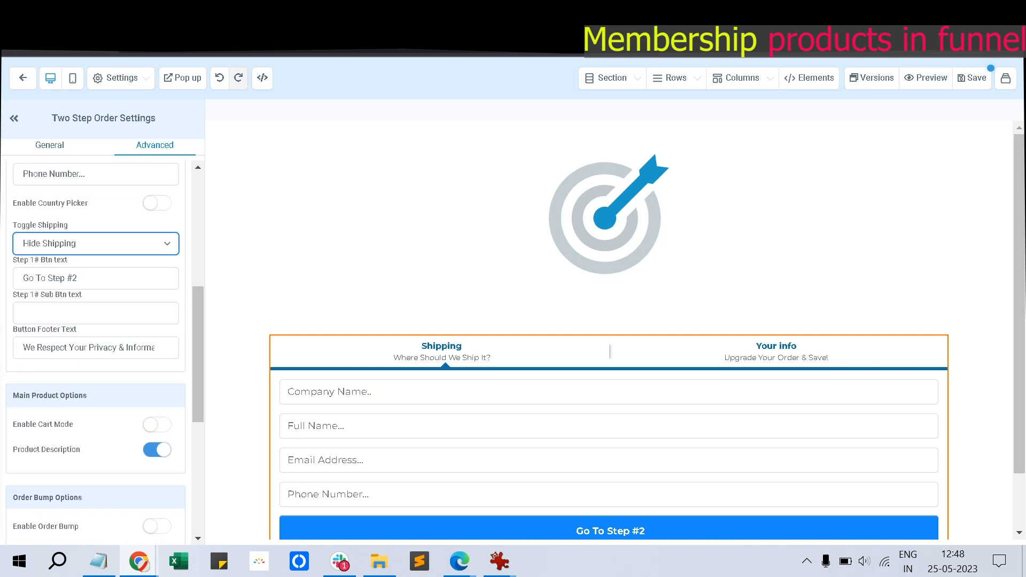
left_click(50, 146)
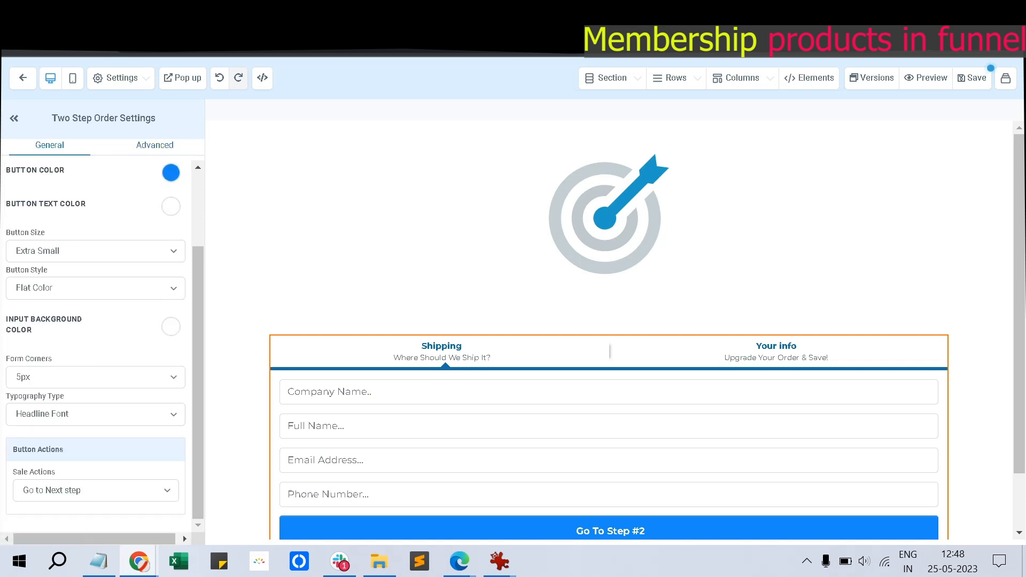
scroll(96, 348, "up", 2)
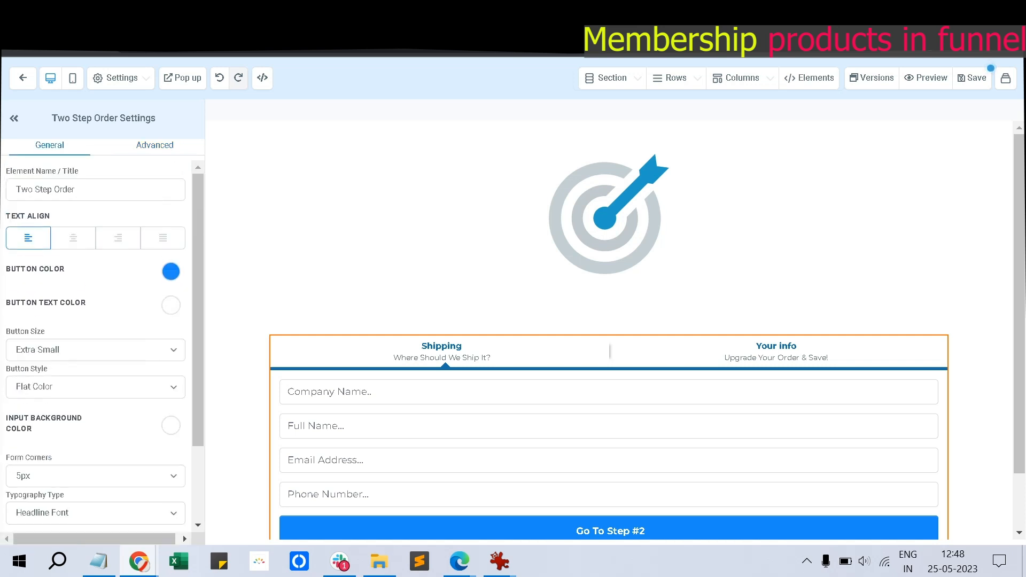
Inspect the logo section's advanced options, then reopen the two-step order form's settings
left_click(606, 218)
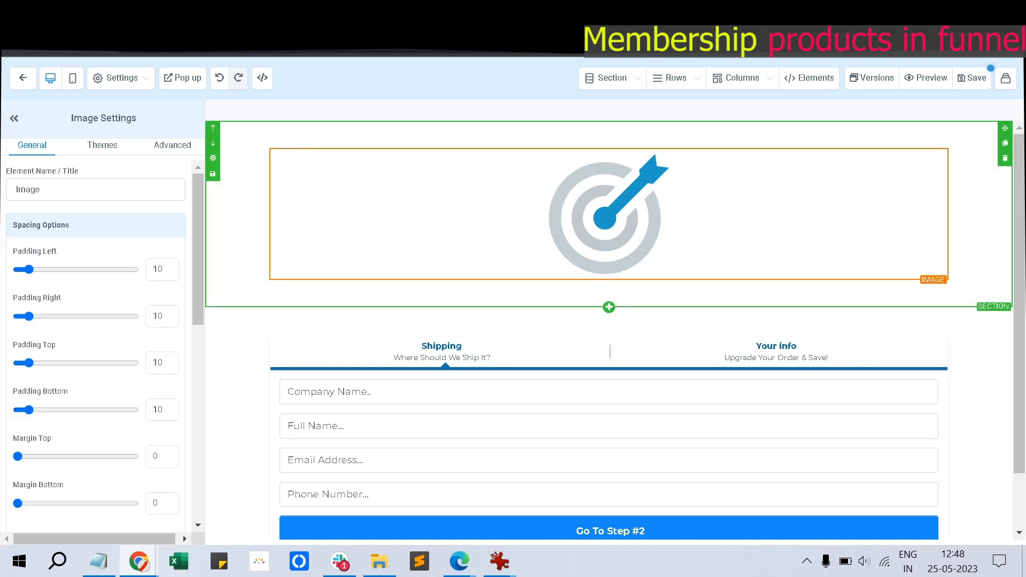
left_click(609, 297)
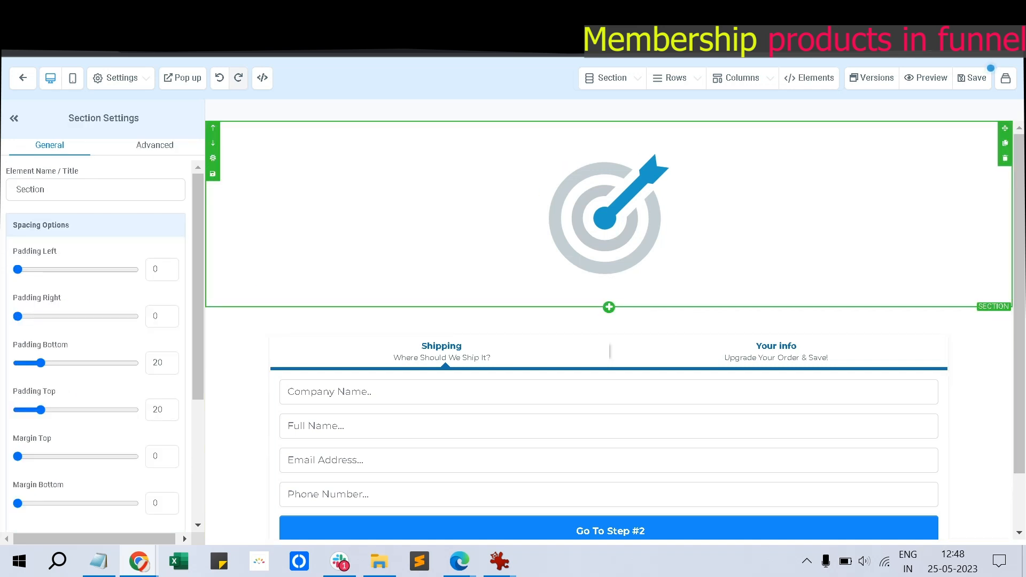
scroll(97, 342, "down", 3)
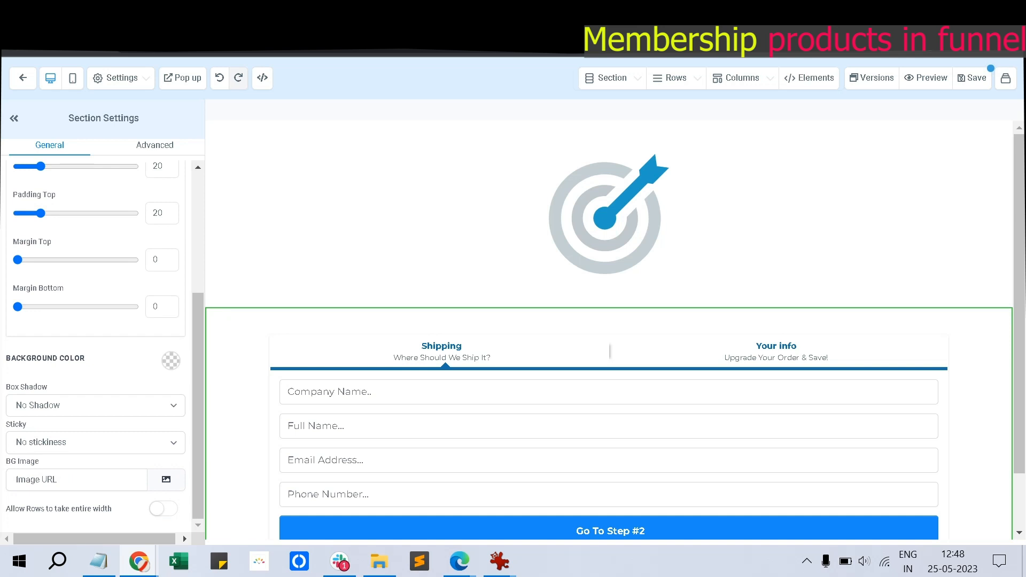
scroll(97, 342, "up", 4)
scroll(96, 342, "down", 4)
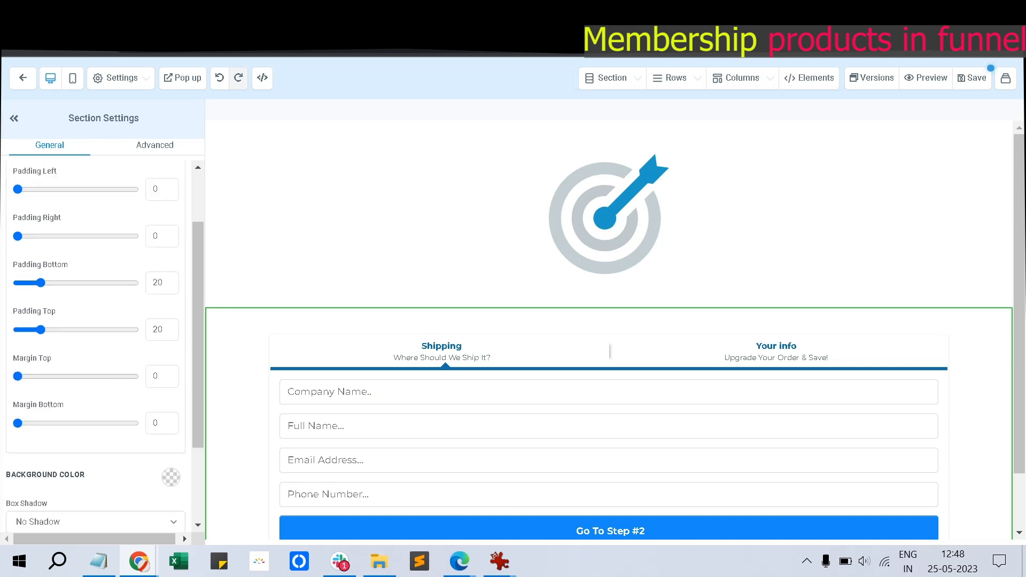
left_click(155, 145)
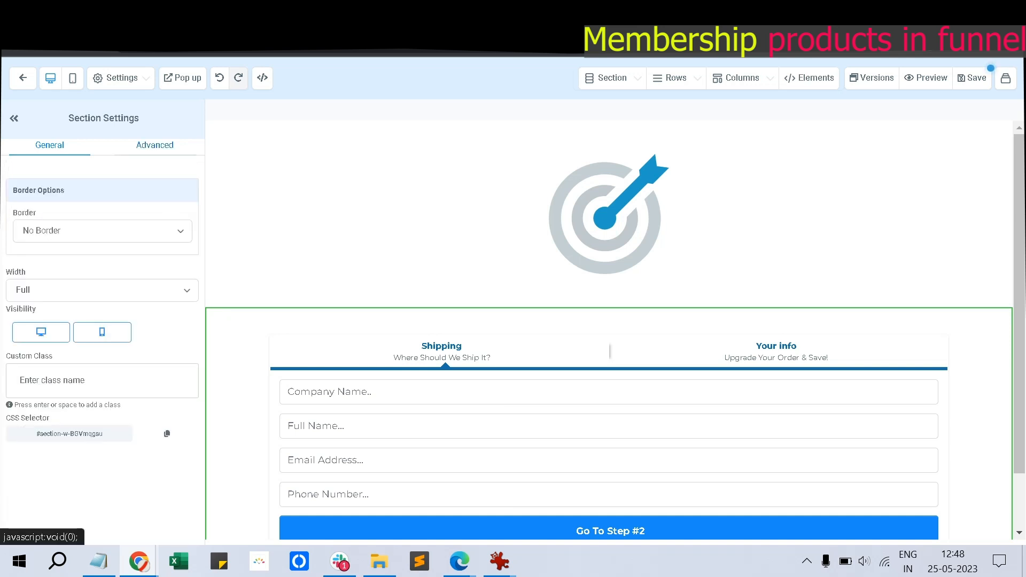
left_click(307, 326)
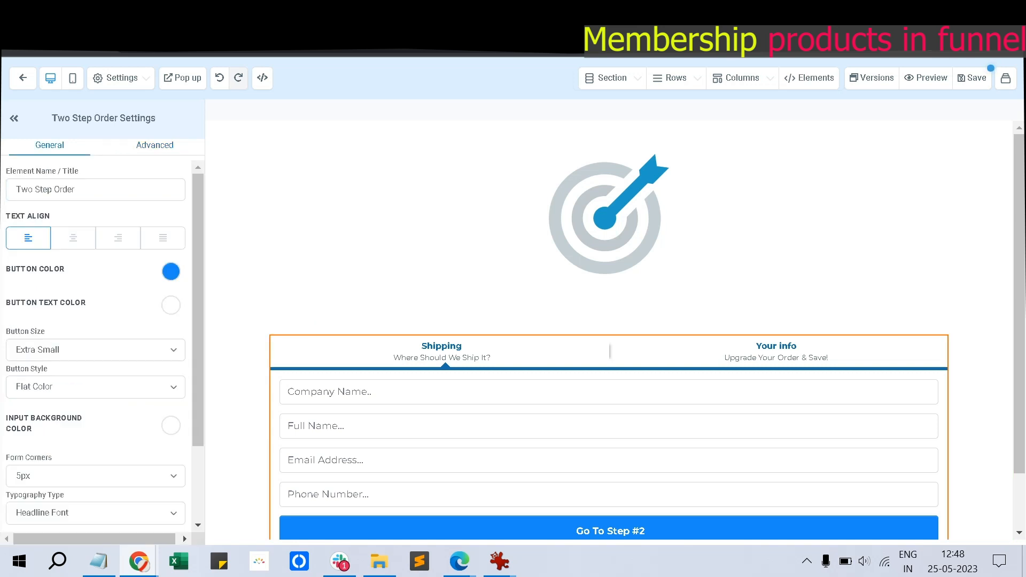
scroll(96, 348, "down", 2)
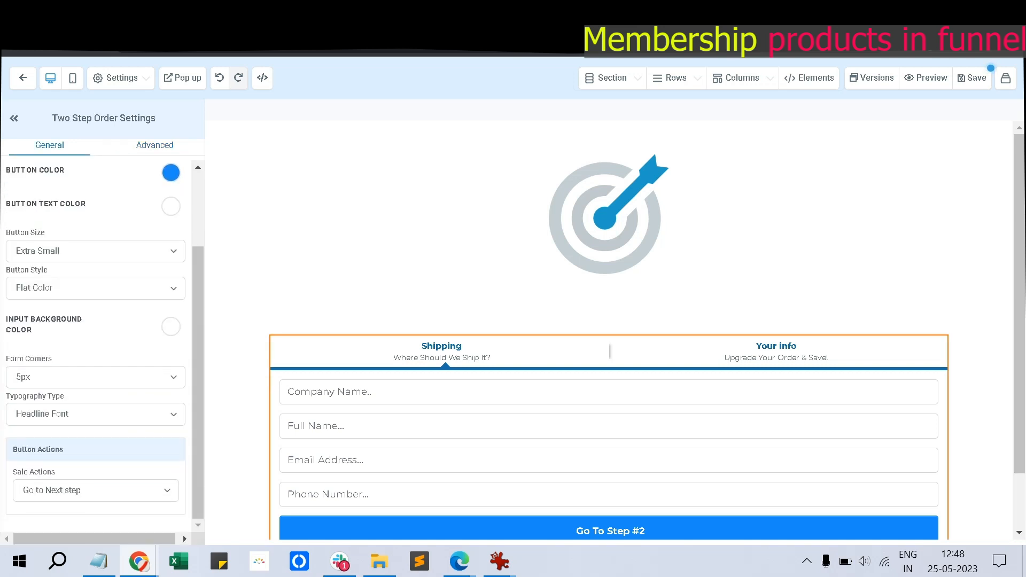
scroll(96, 347, "up", 2)
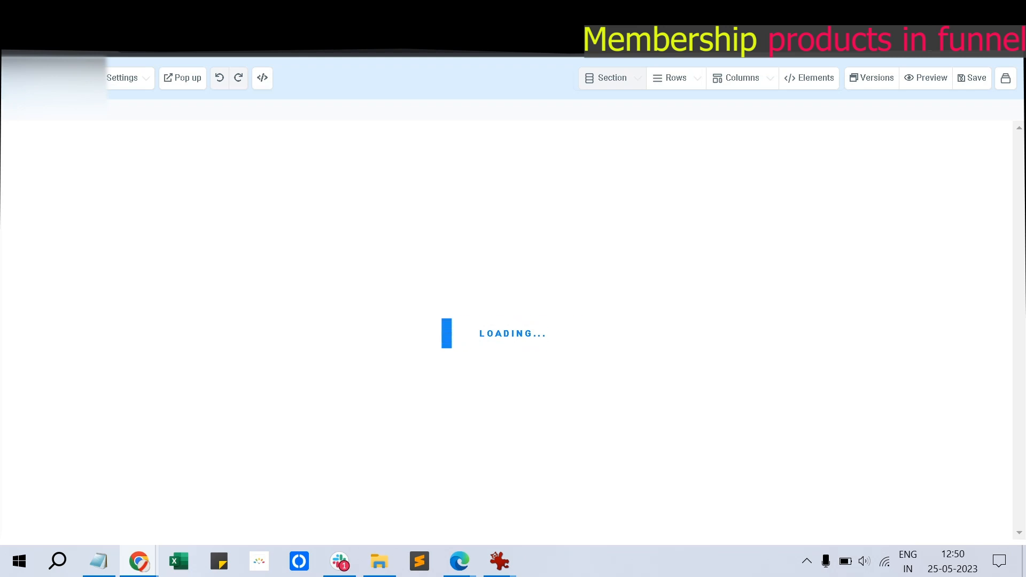
Duplicate the order form's section and delete the order form from the copy
scroll(610, 406, "down", 2)
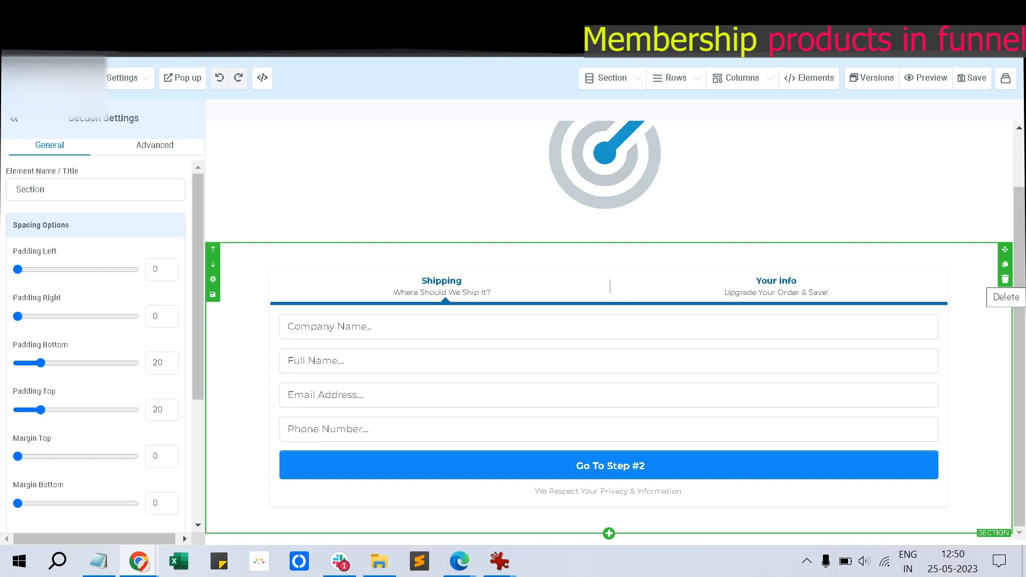
left_click(1005, 264)
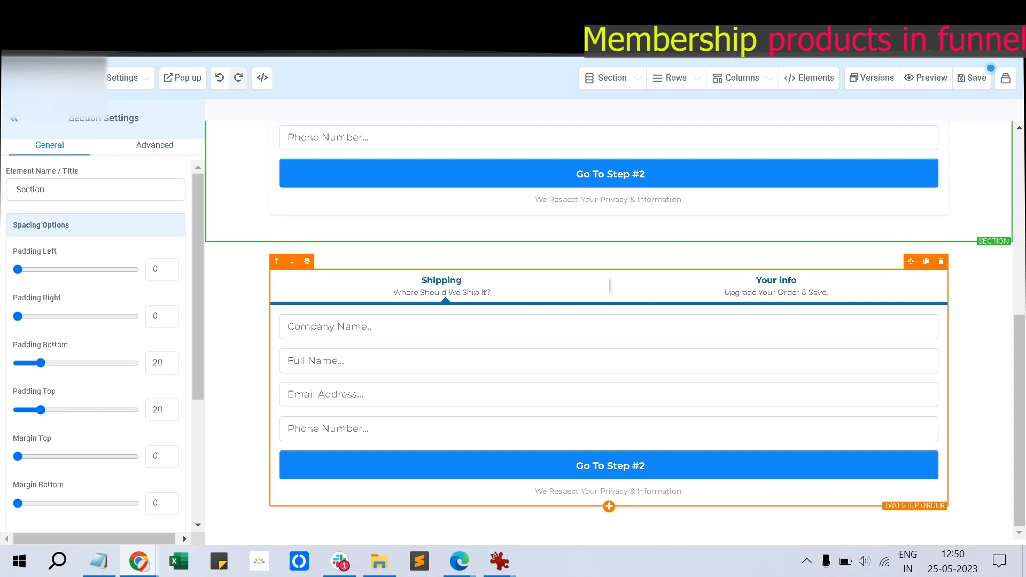
left_click(941, 262)
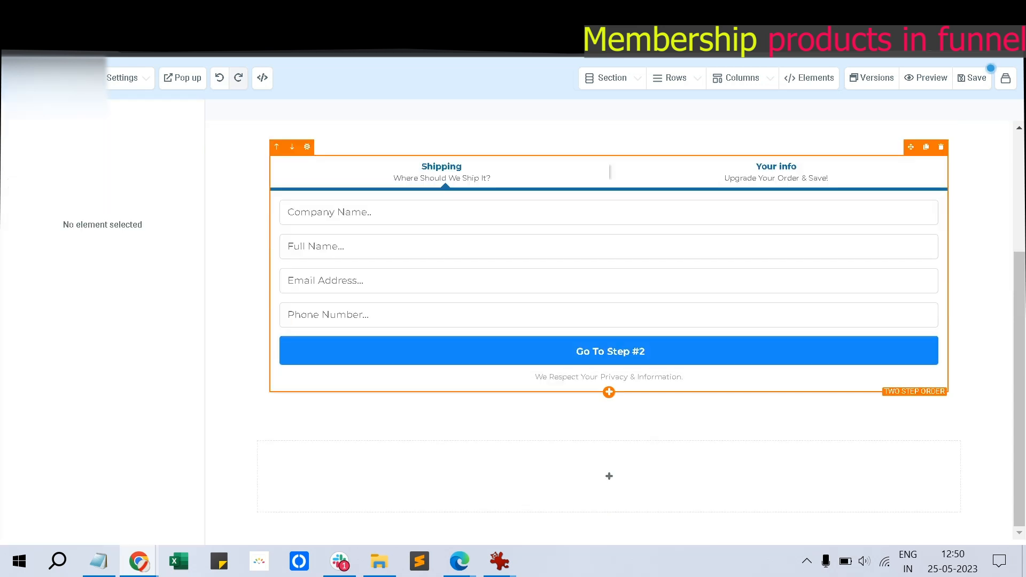
Add a Form element to the empty section, remove it, and bring up the Order Elements list
left_click(609, 476)
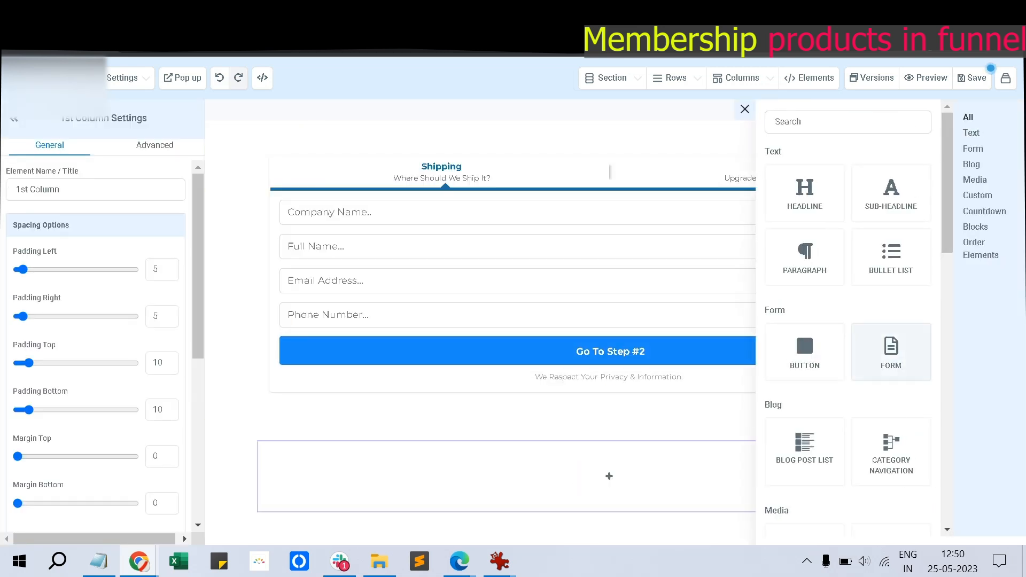
left_click(892, 352)
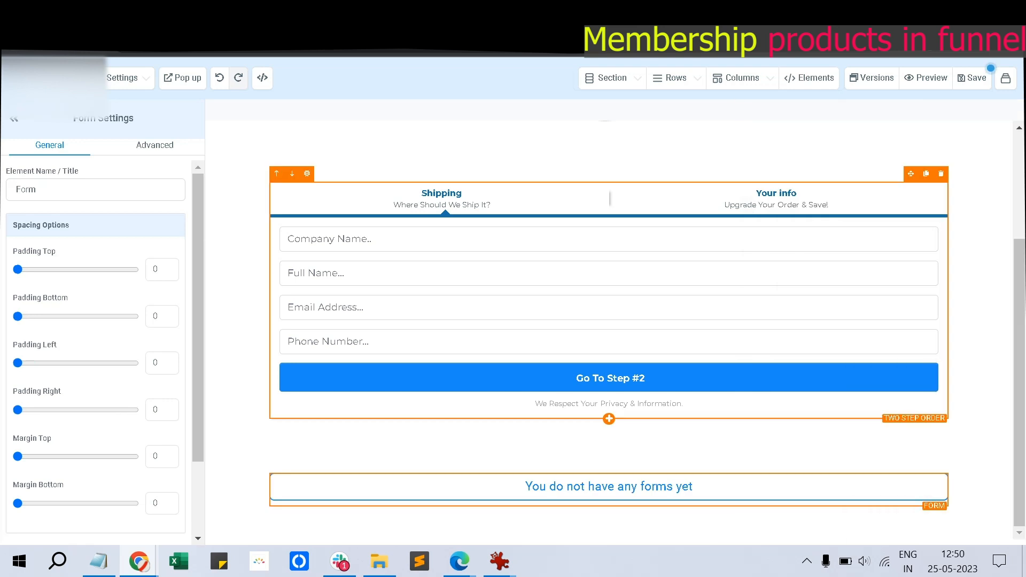
left_click(728, 225)
left_click(942, 465)
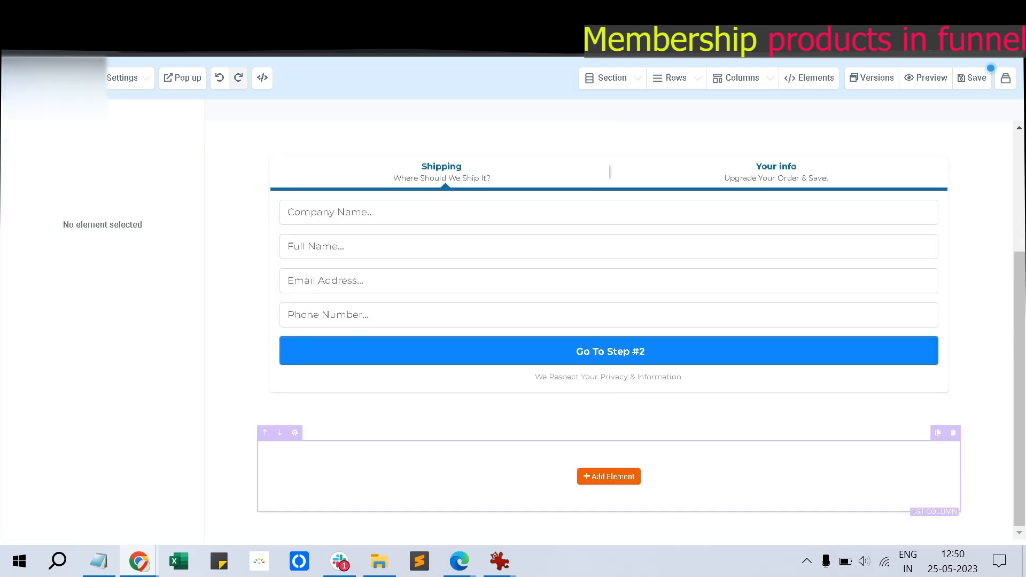
left_click(610, 476)
scroll(804, 351, "down", 15)
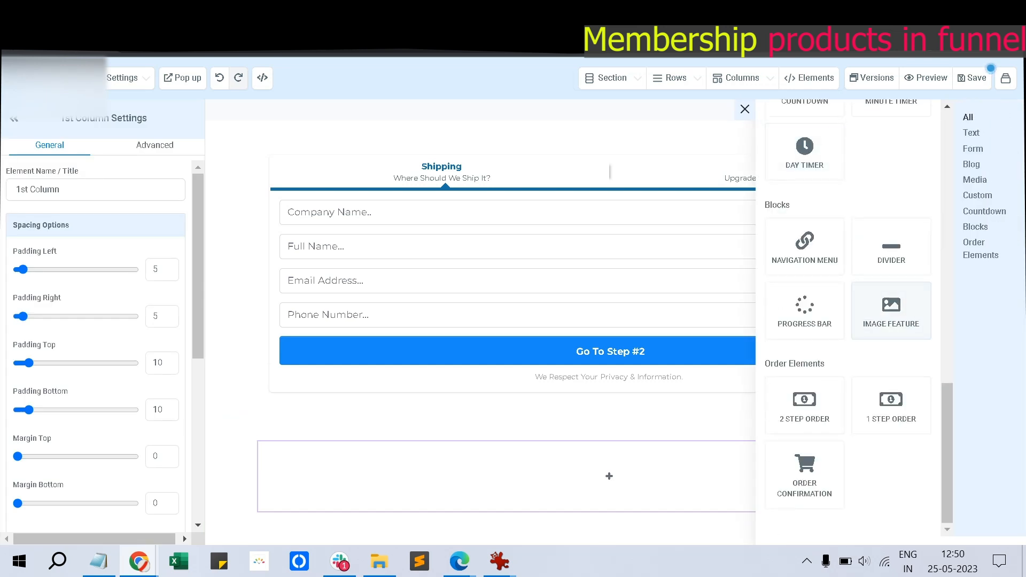
left_click(891, 405)
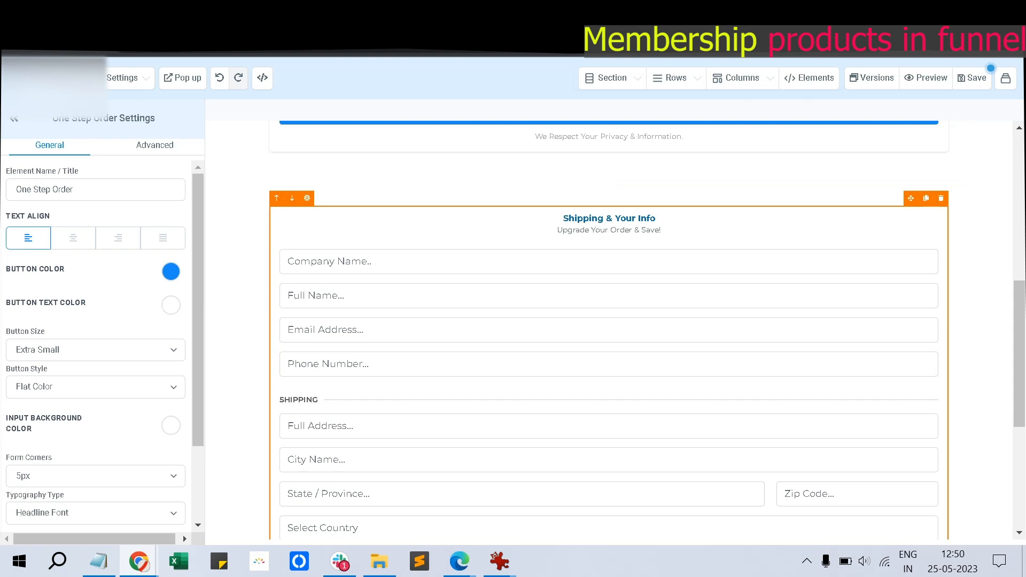
scroll(96, 347, "down", 3)
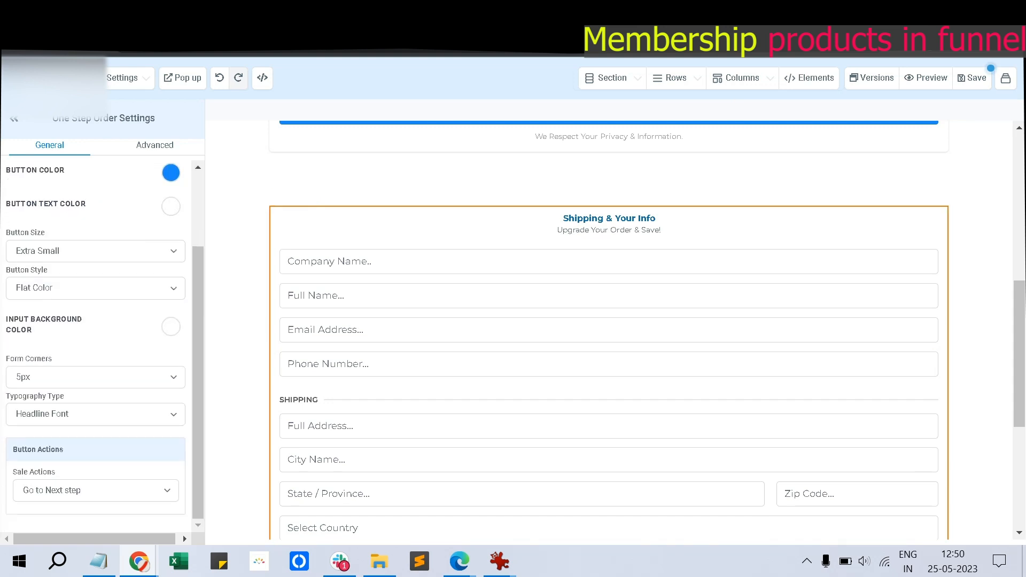
scroll(96, 347, "up", 3)
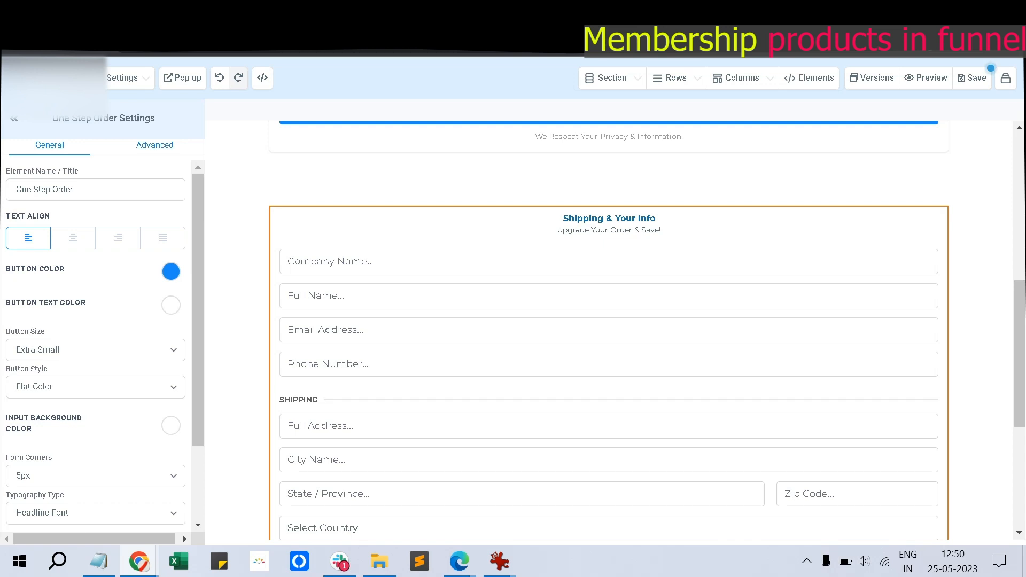
left_click(154, 145)
scroll(96, 348, "down", 2)
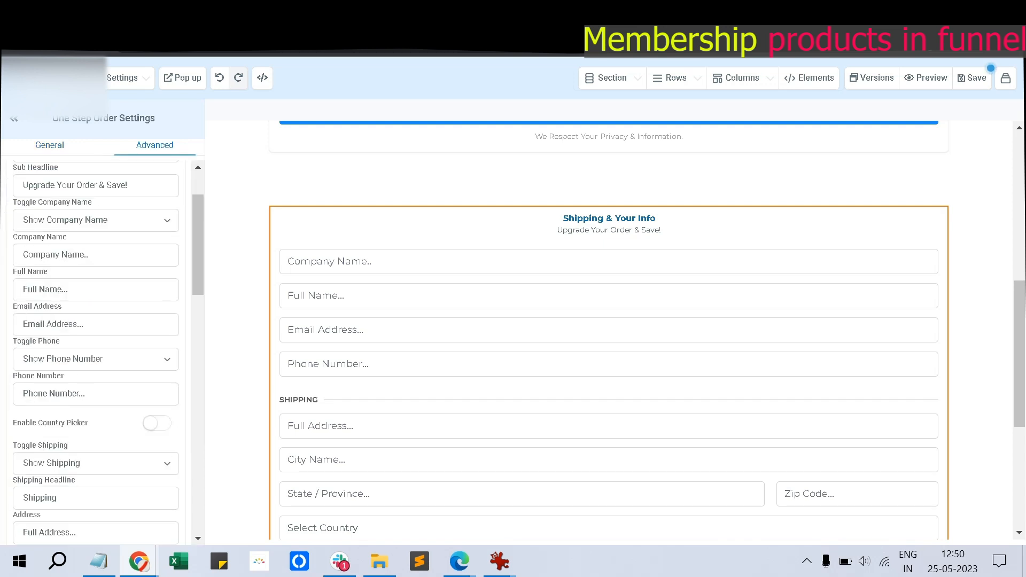
scroll(97, 347, "down", 6)
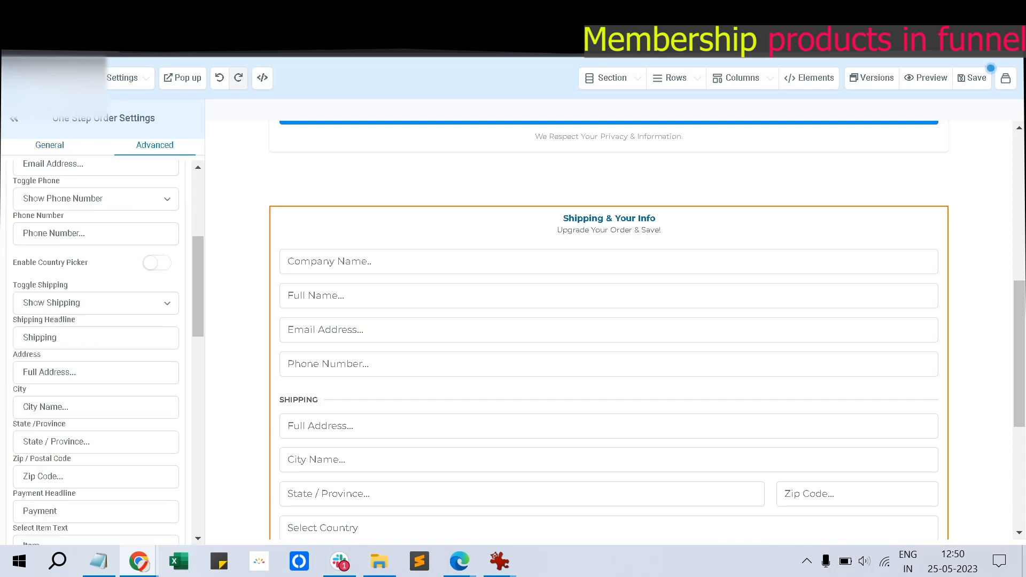
left_click(96, 223)
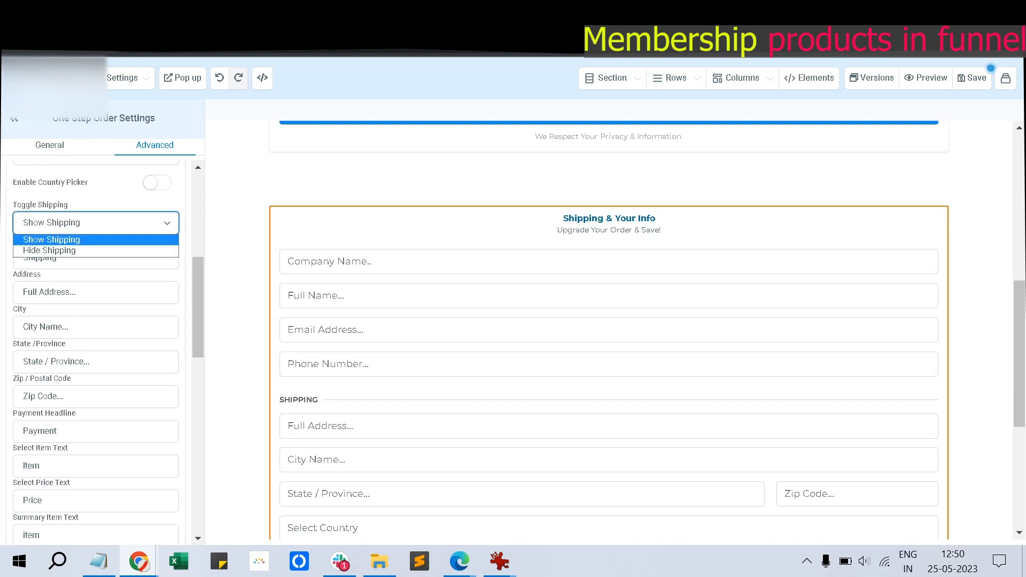
left_click(80, 250)
scroll(80, 251, "down", 3)
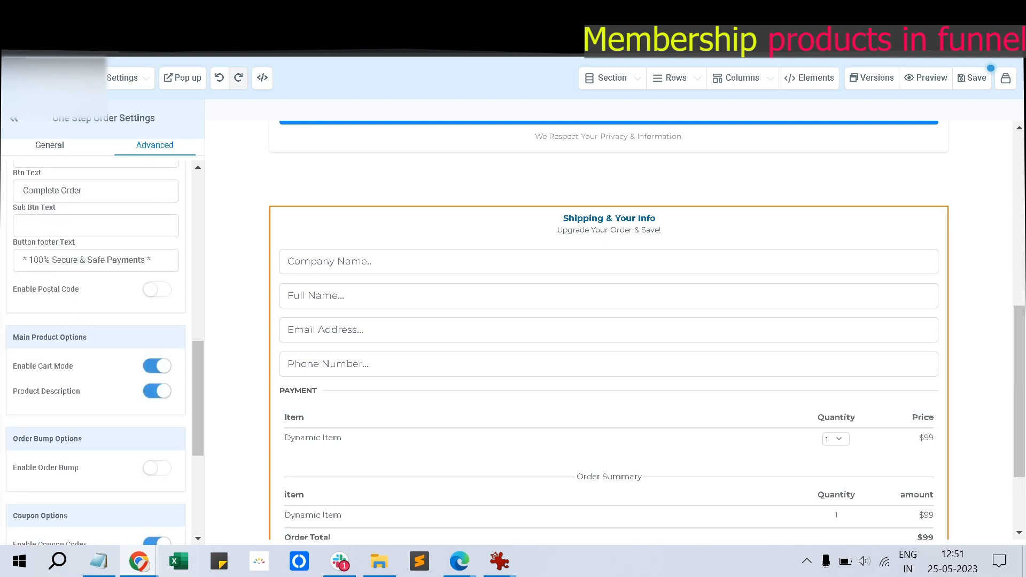
scroll(96, 348, "down", 4)
scroll(96, 347, "down", 2)
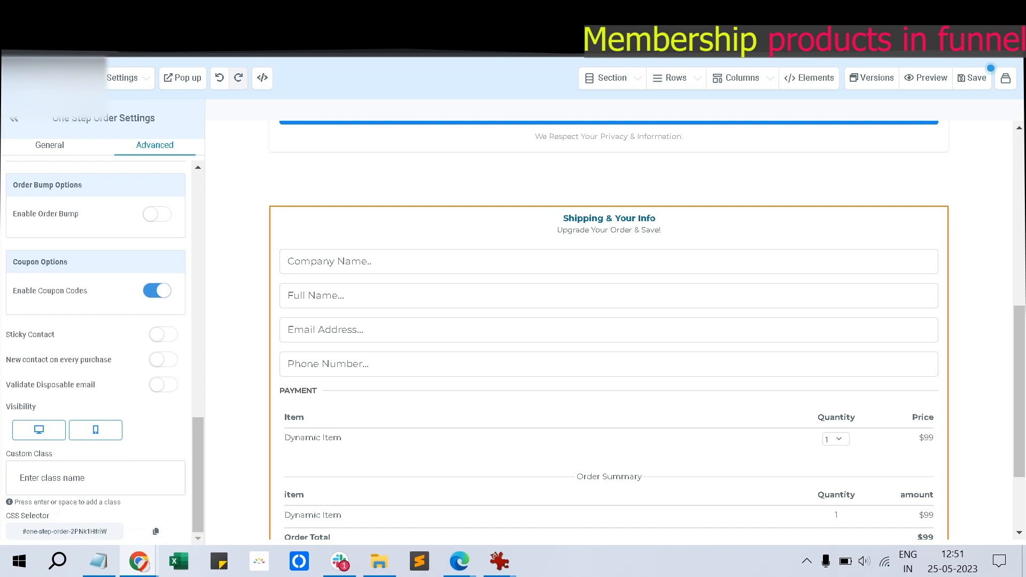
scroll(96, 348, "up", 10)
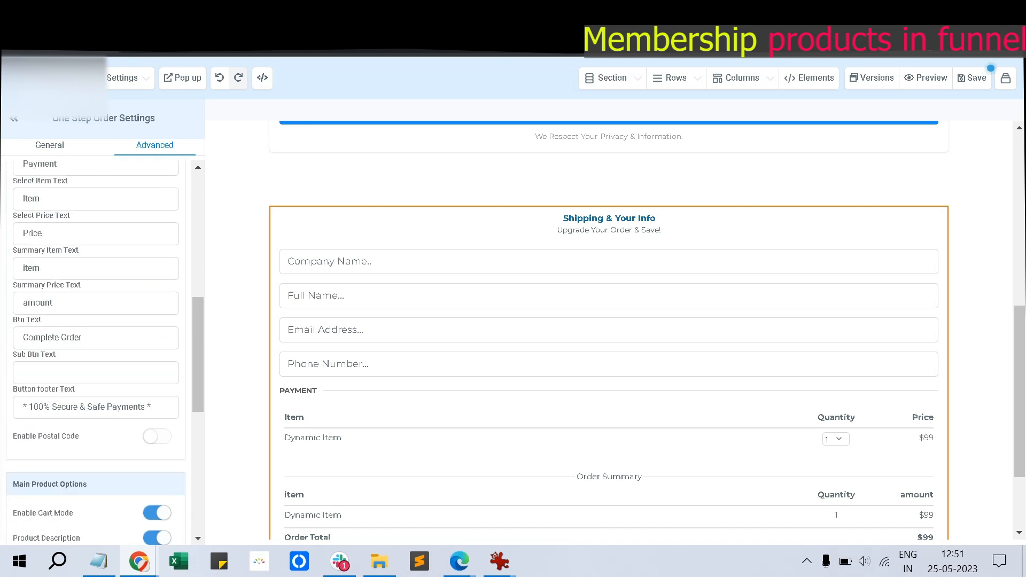
scroll(96, 347, "up", 3)
scroll(96, 348, "up", 4)
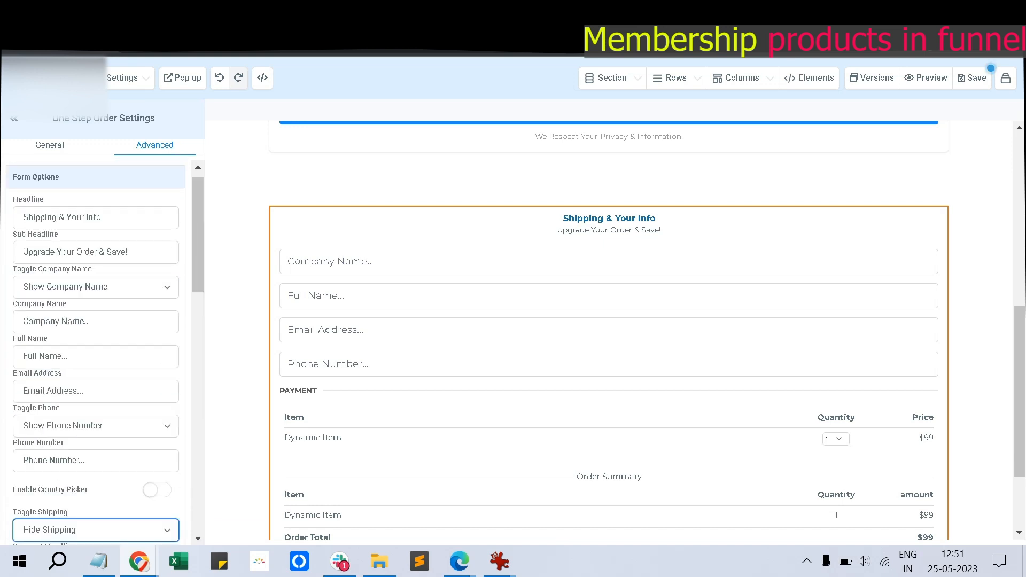
scroll(97, 348, "up", 1)
scroll(96, 348, "down", 12)
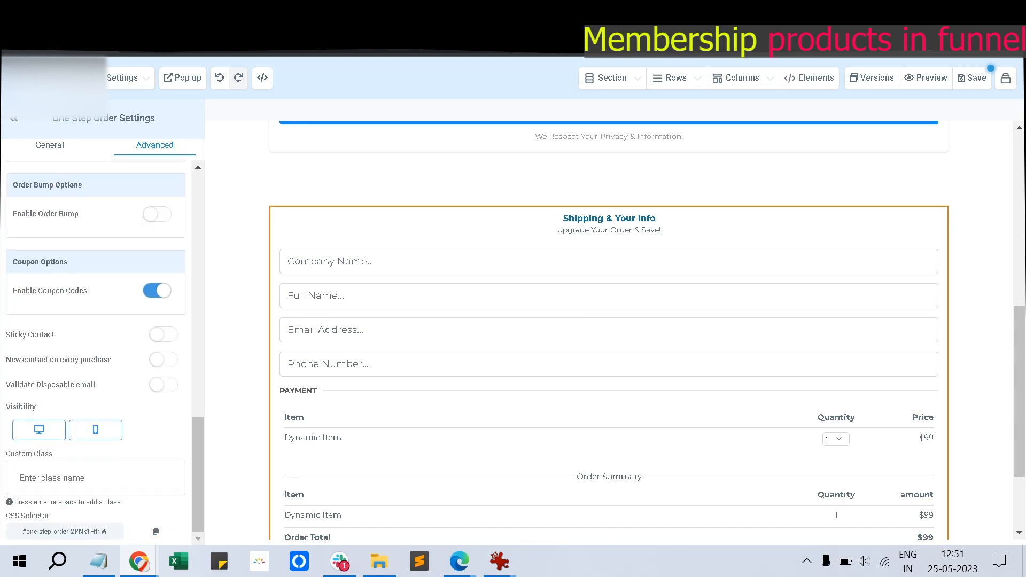
scroll(96, 347, "up", 5)
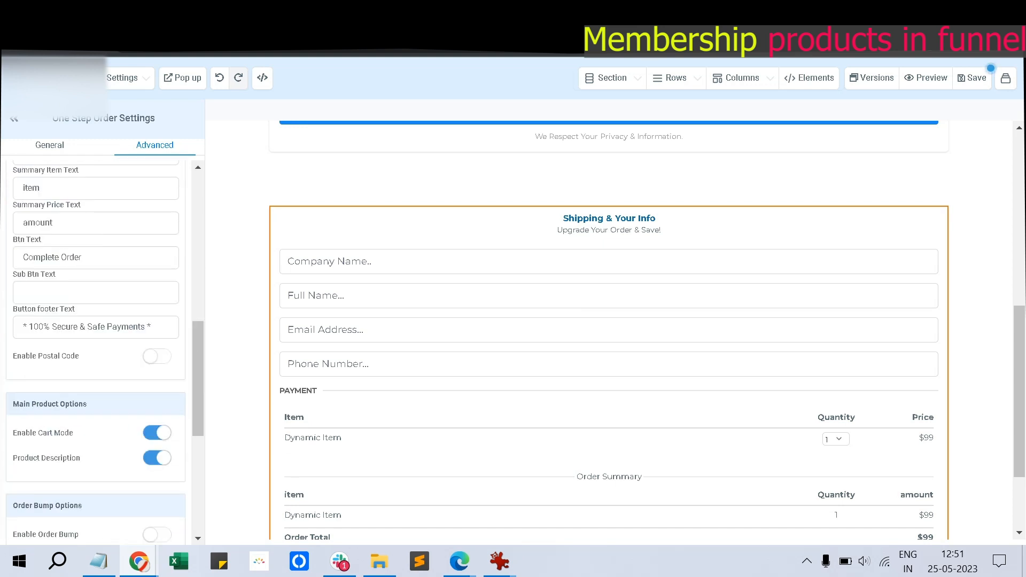
left_click(49, 146)
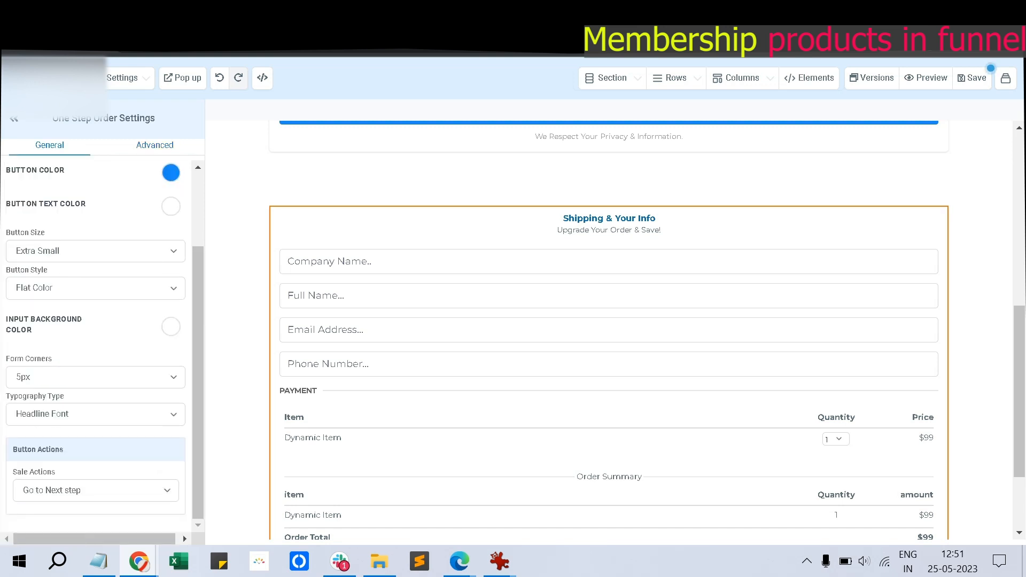
scroll(96, 347, "up", 2)
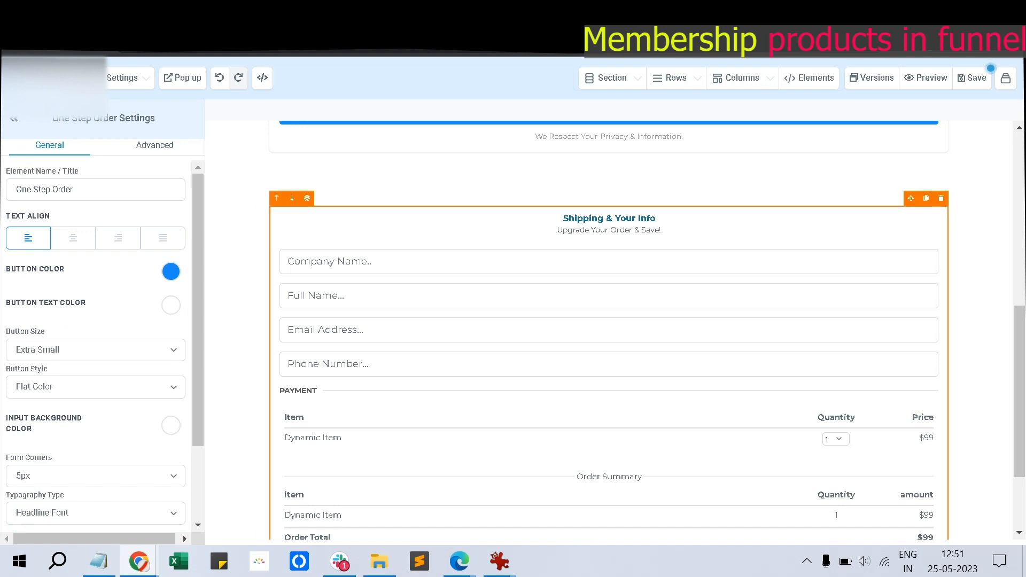
left_click(941, 199)
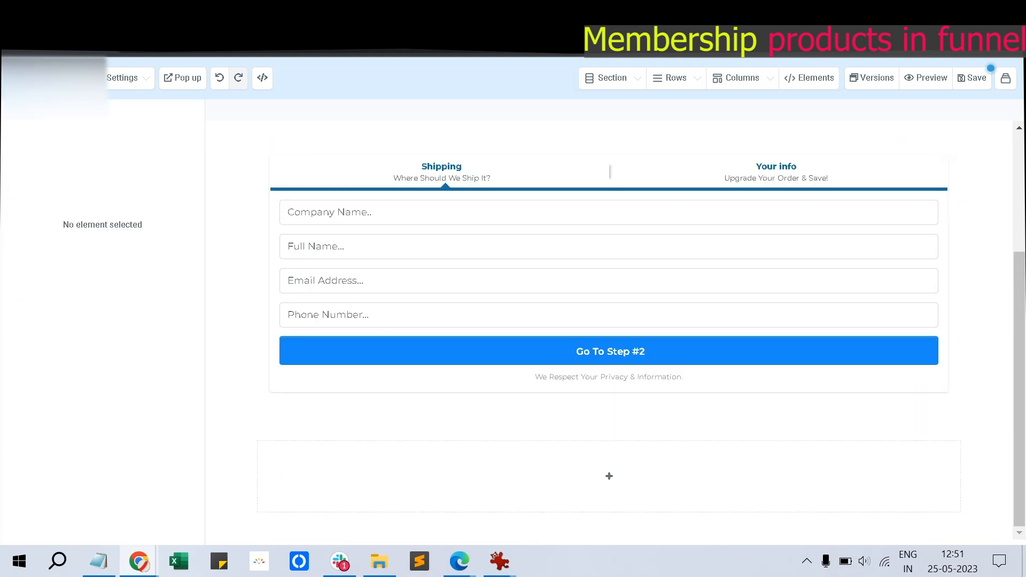
Stay in the editor past the leave warning, dismiss the phone banner, and minimize the Notepad notes
key("ctrl+w")
key("Escape")
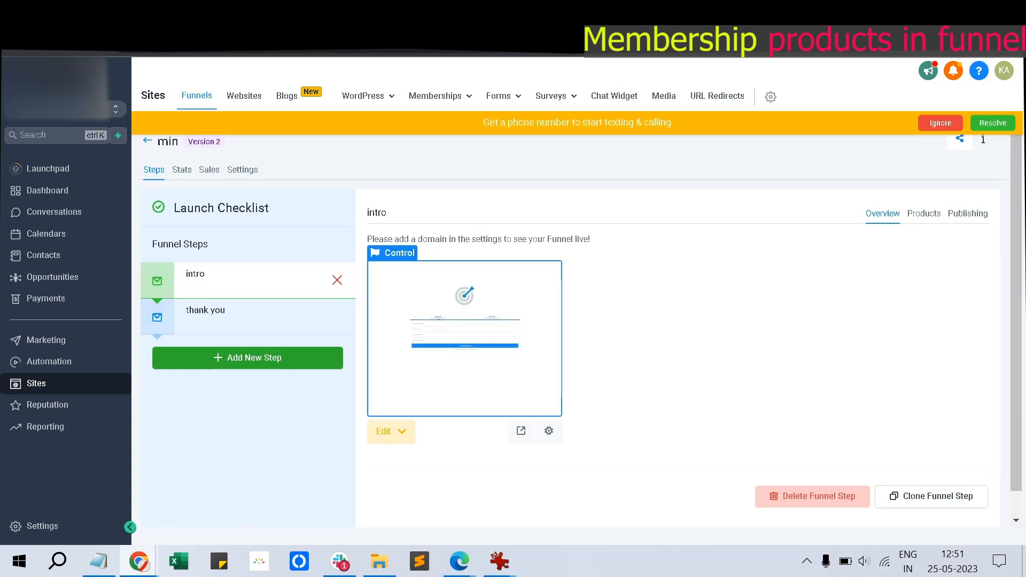
left_click(940, 123)
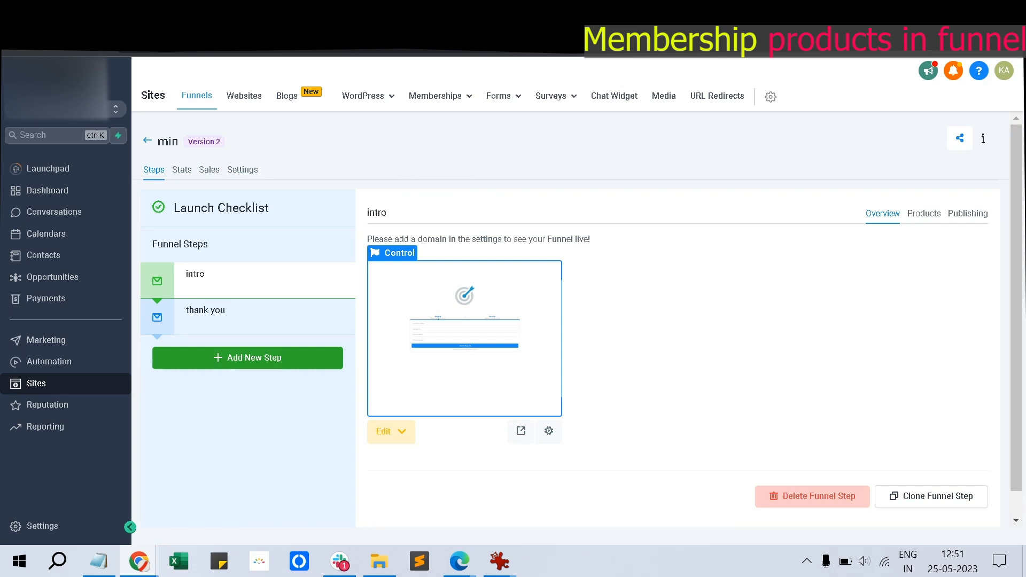
left_click(98, 562)
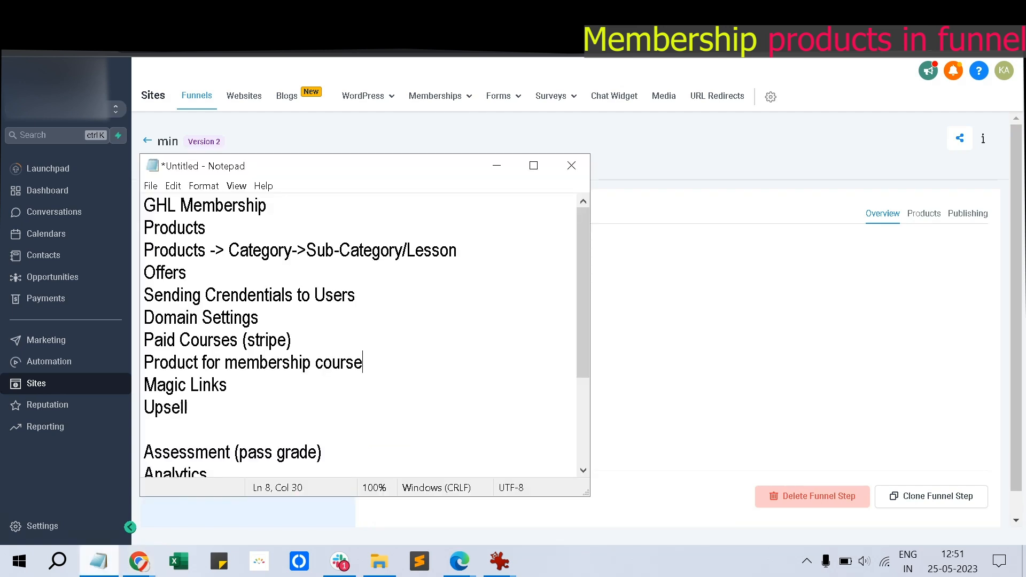
left_click(98, 562)
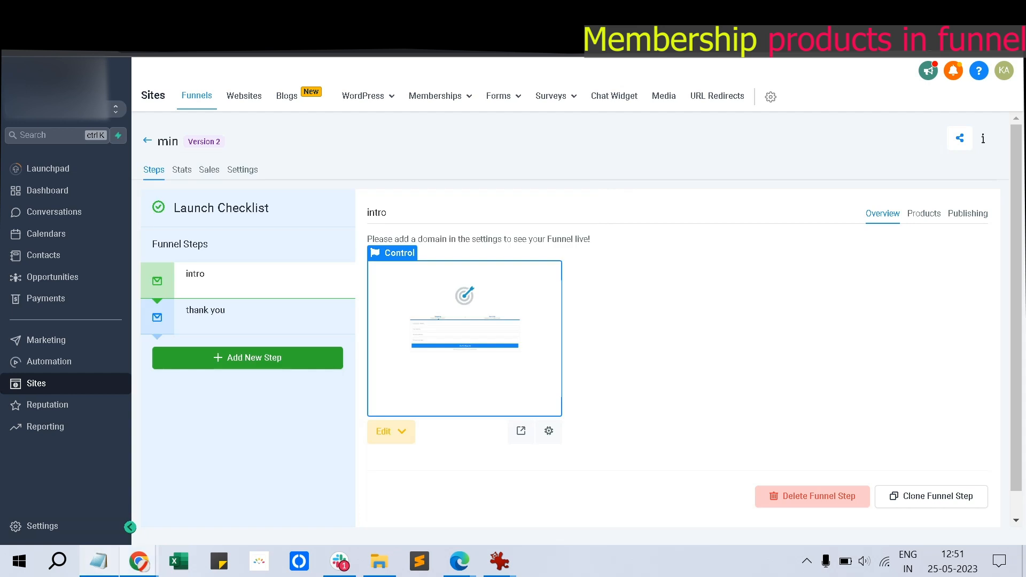
Toggle the Notepad notes up and down from the taskbar to glance at the notes list
left_click(98, 562)
left_click(98, 561)
left_click(99, 562)
left_click(99, 561)
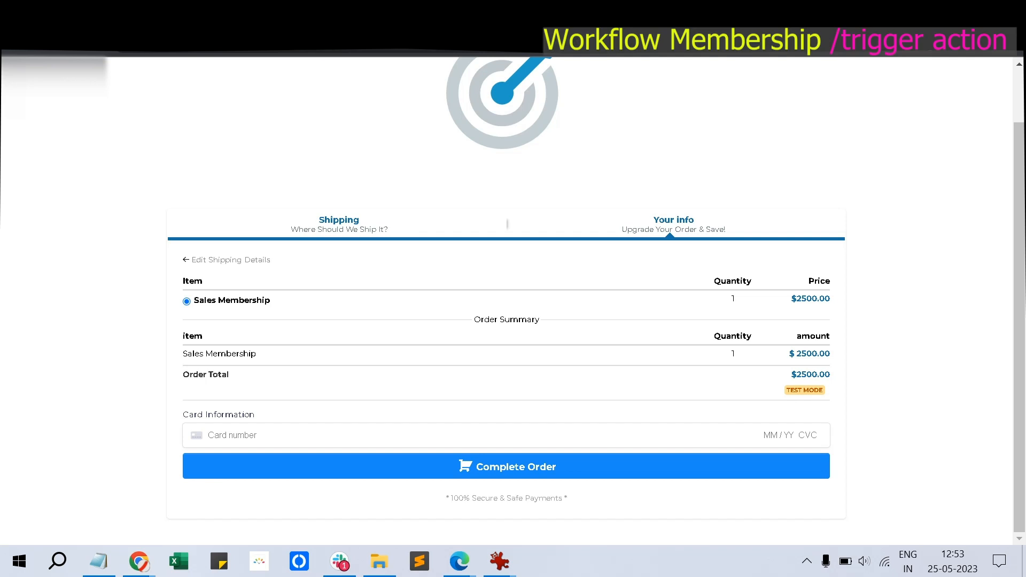
Leave the checkout preview and switch to the Chrome tab with the 'member' workflow
key("ctrl+Tab")
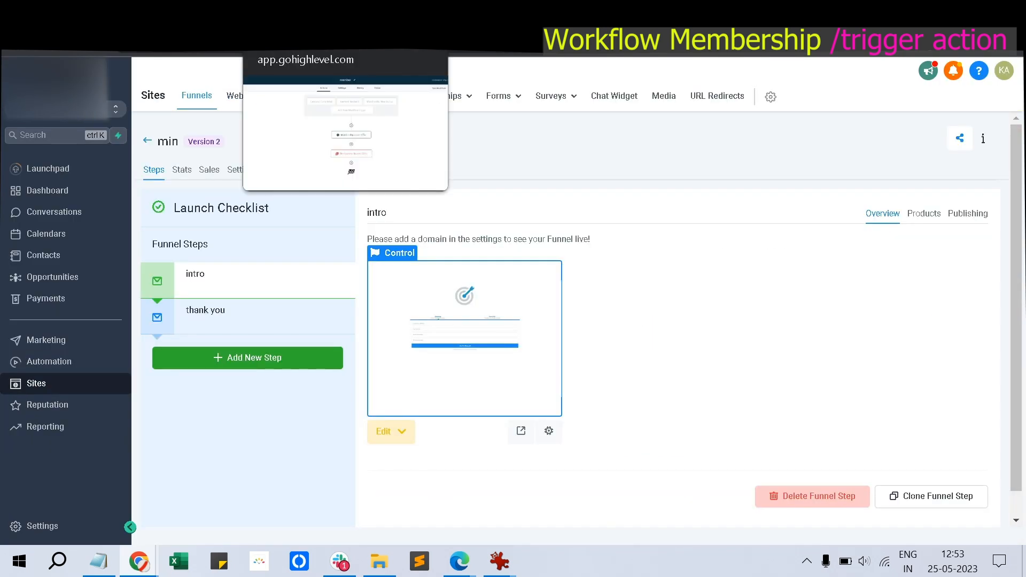
left_click(120, 13)
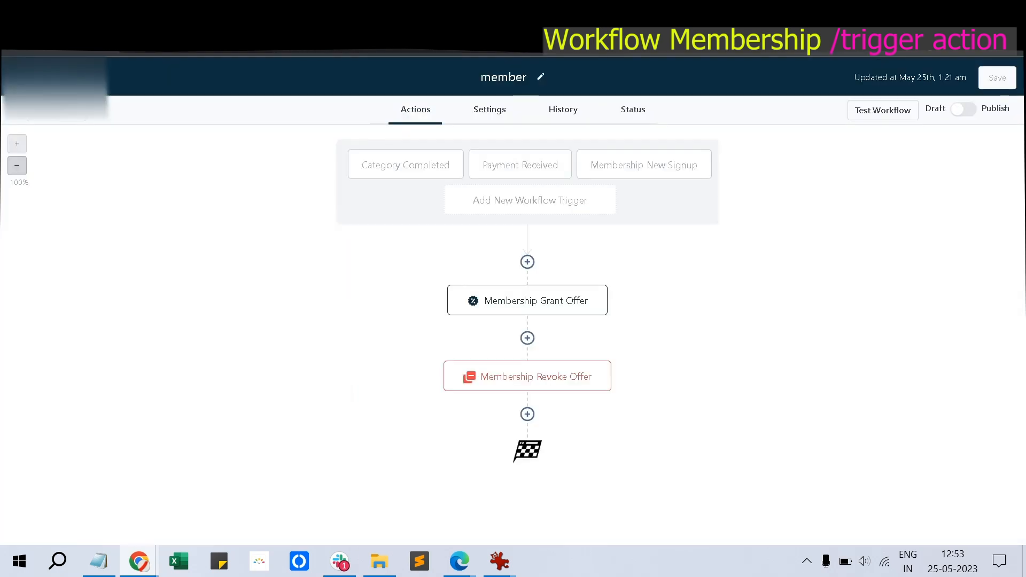
Review and cancel the Membership New Signup and Payment Received triggers, then open Category Completed's Sales Course filter
left_click(644, 164)
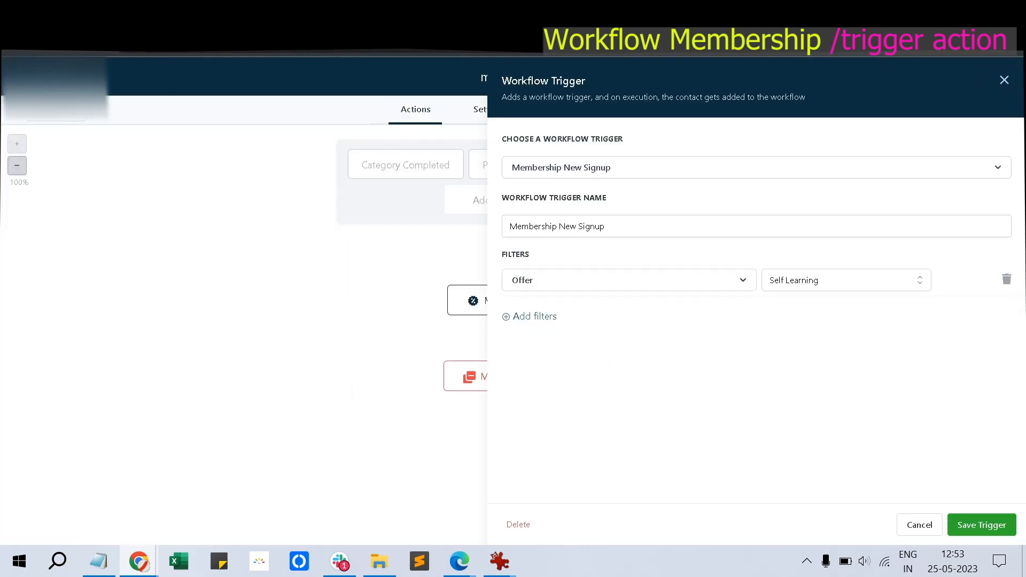
left_click(919, 525)
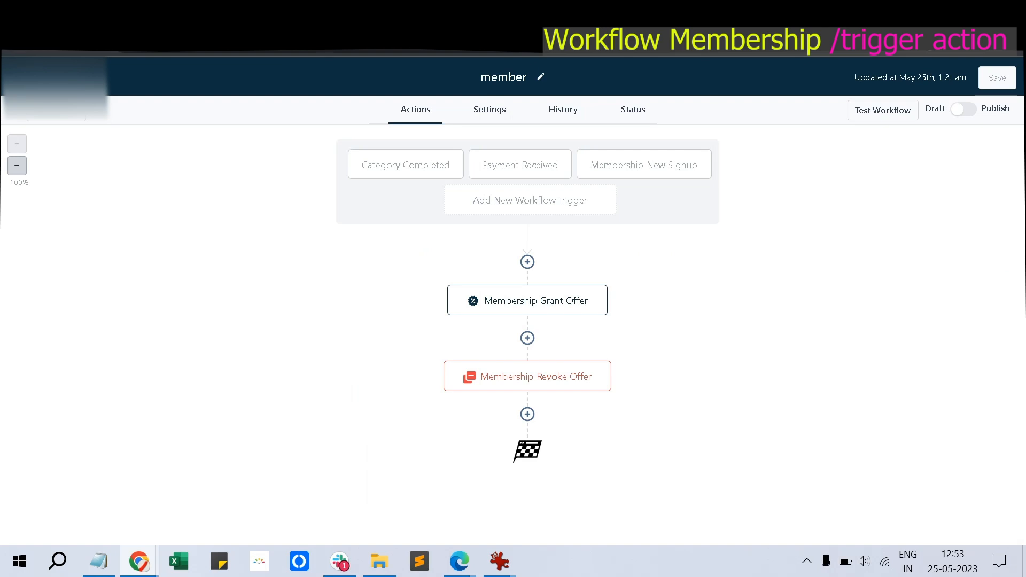
left_click(520, 165)
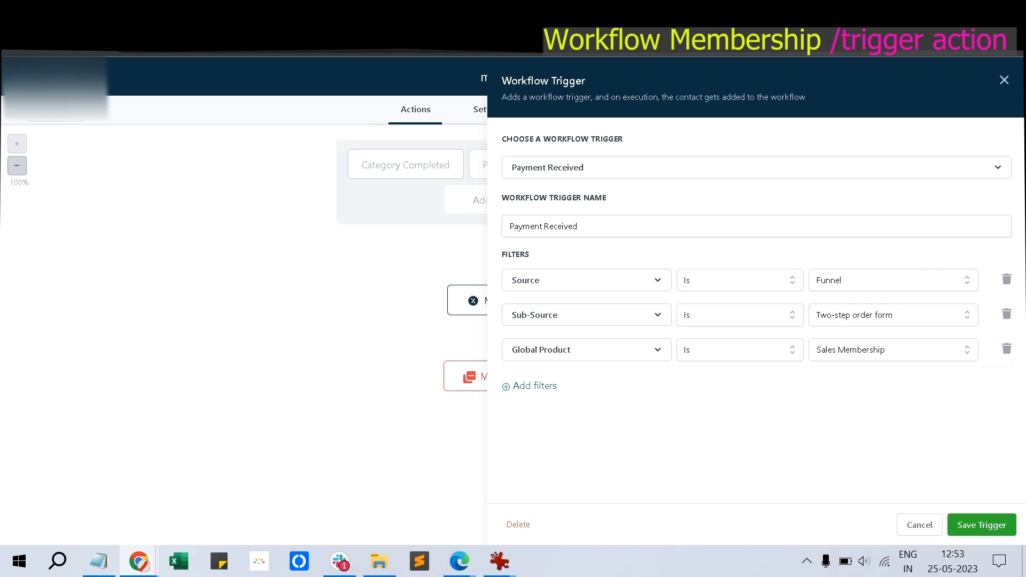
left_click(920, 525)
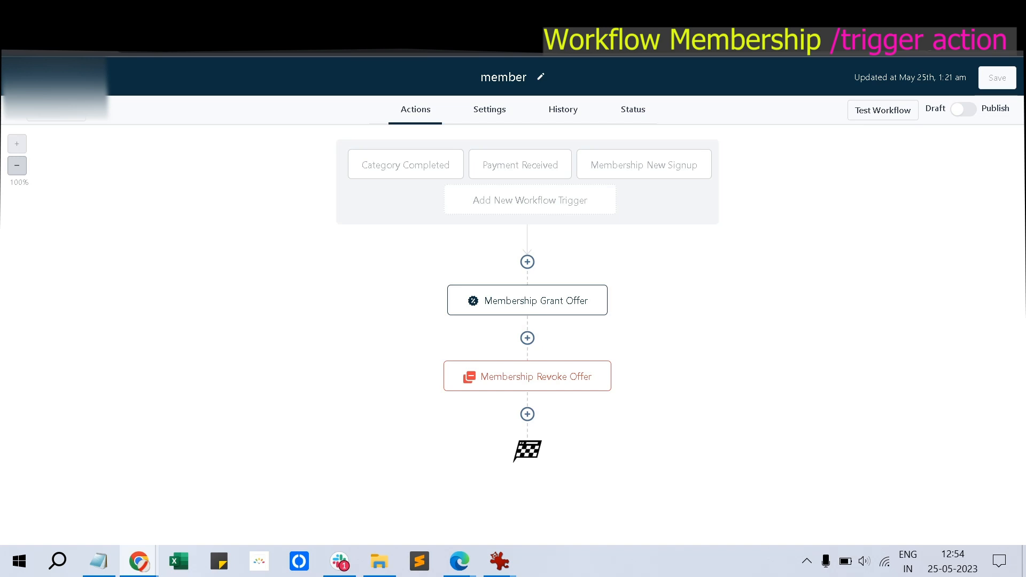
left_click(406, 165)
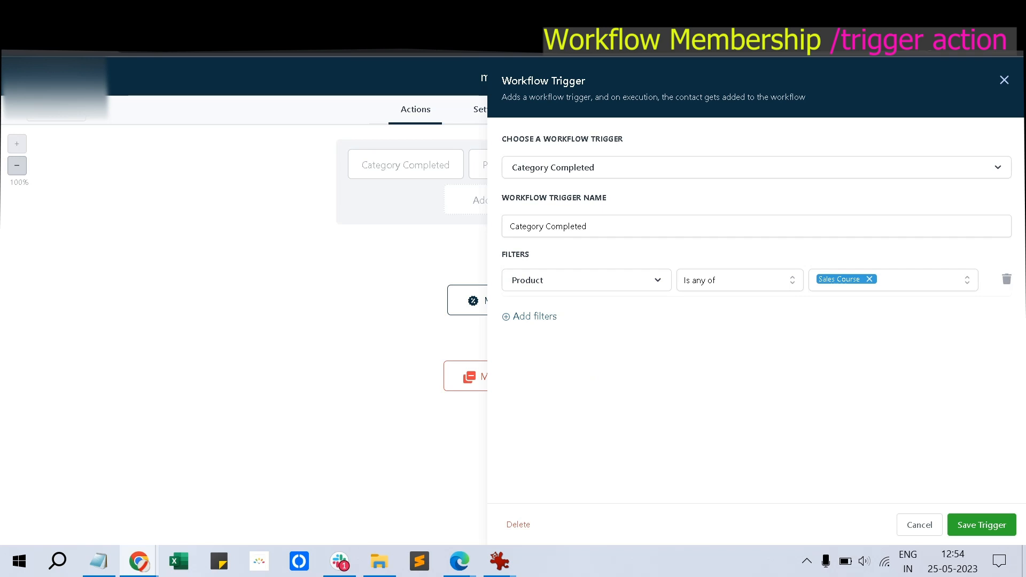
mouse_move(499, 561)
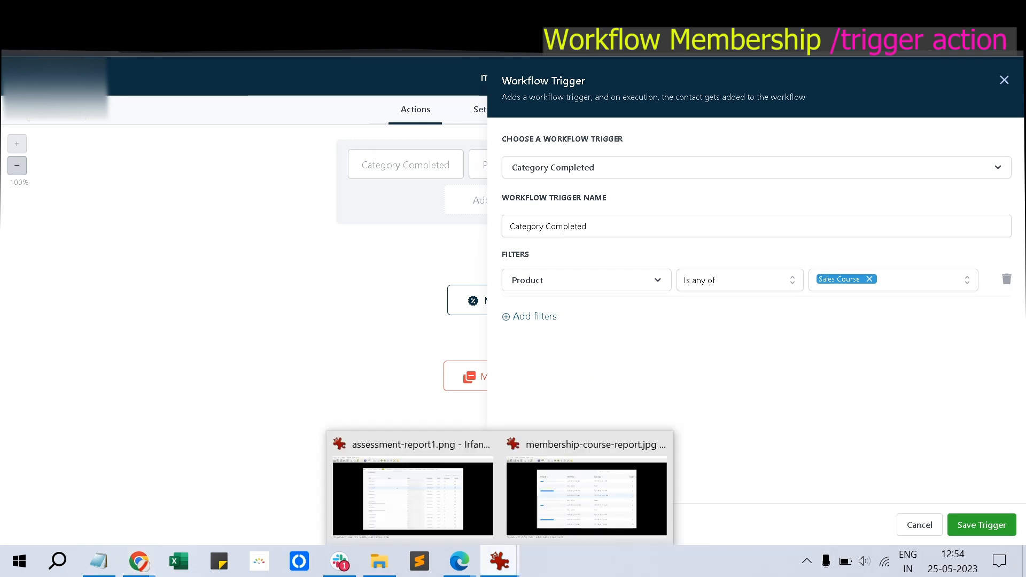
left_click(583, 444)
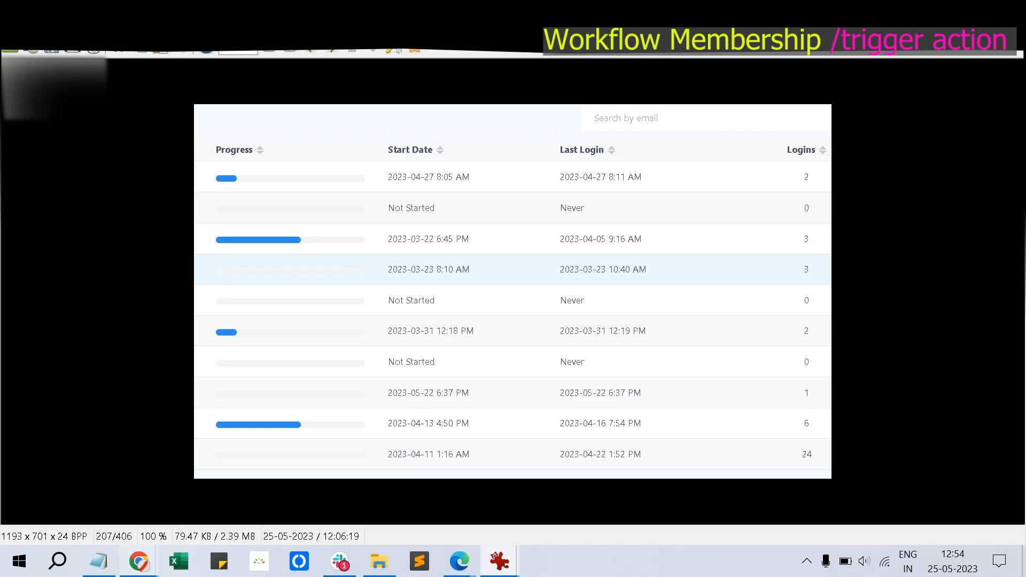
mouse_move(138, 561)
left_click(259, 481)
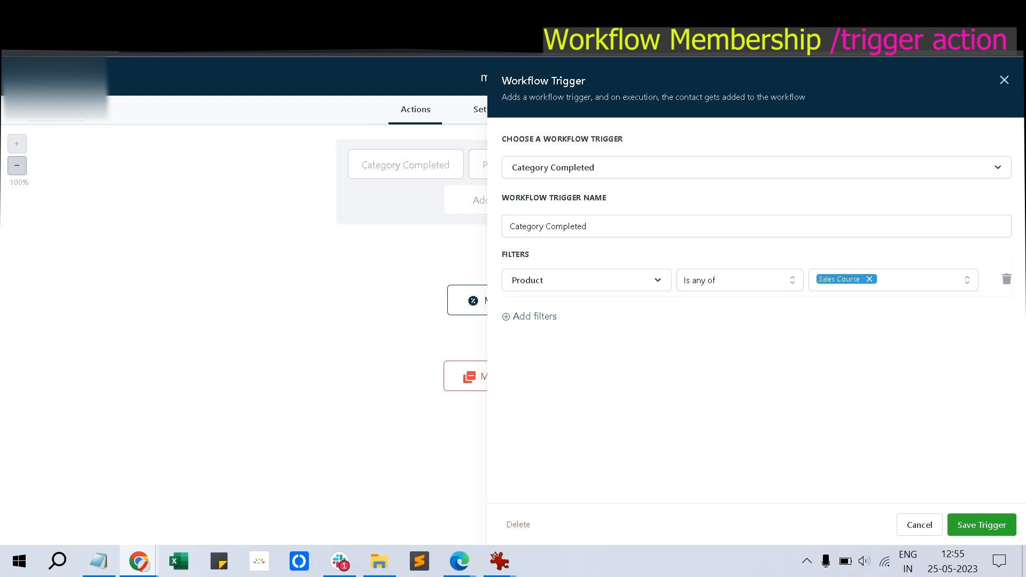
Add an If / Else condition after the triggers: Workflow Trigger Is Category Completed, and save it
left_click(920, 525)
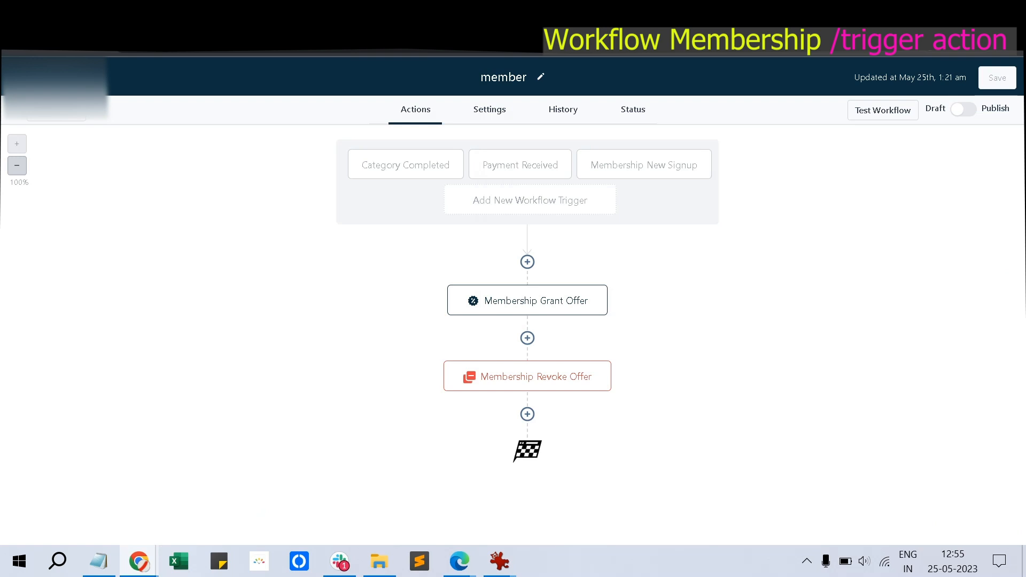
left_click(528, 262)
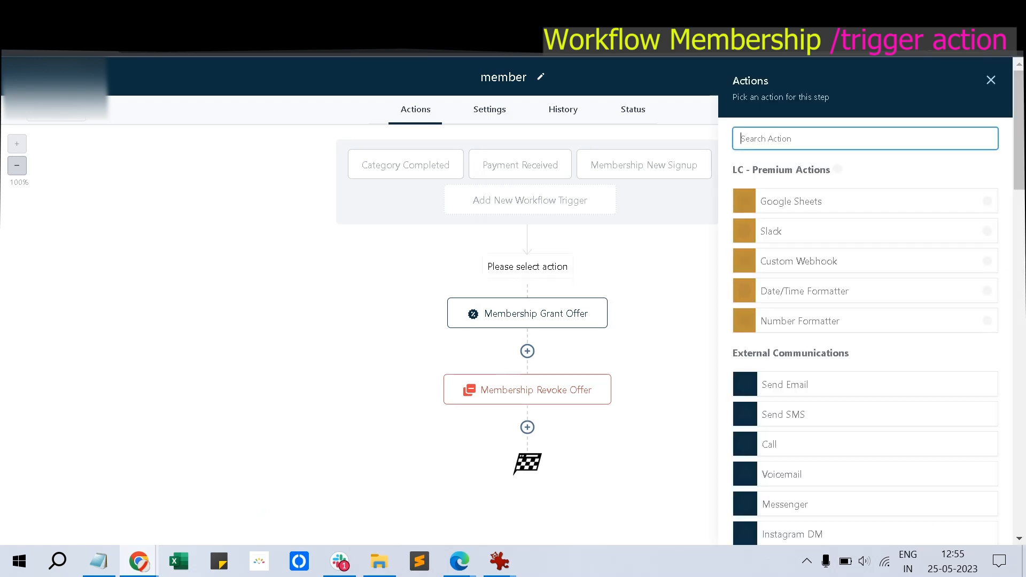
type("i")
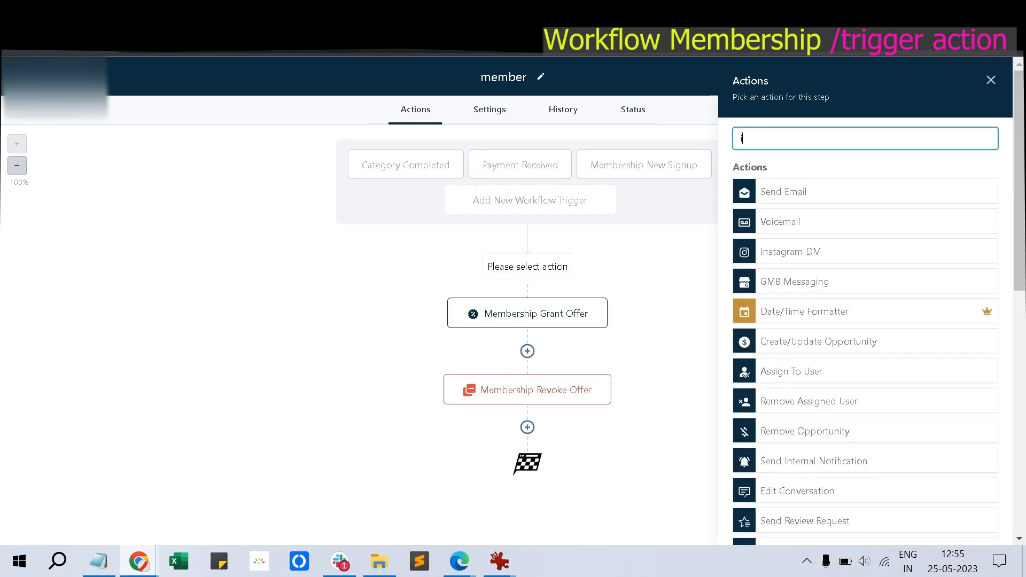
type("f")
left_click(776, 222)
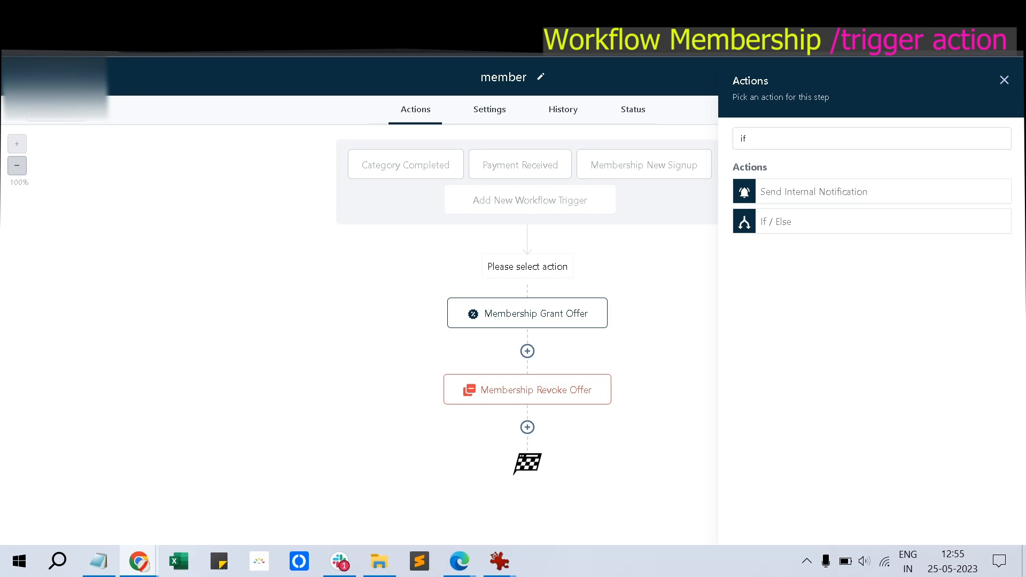
left_click(584, 337)
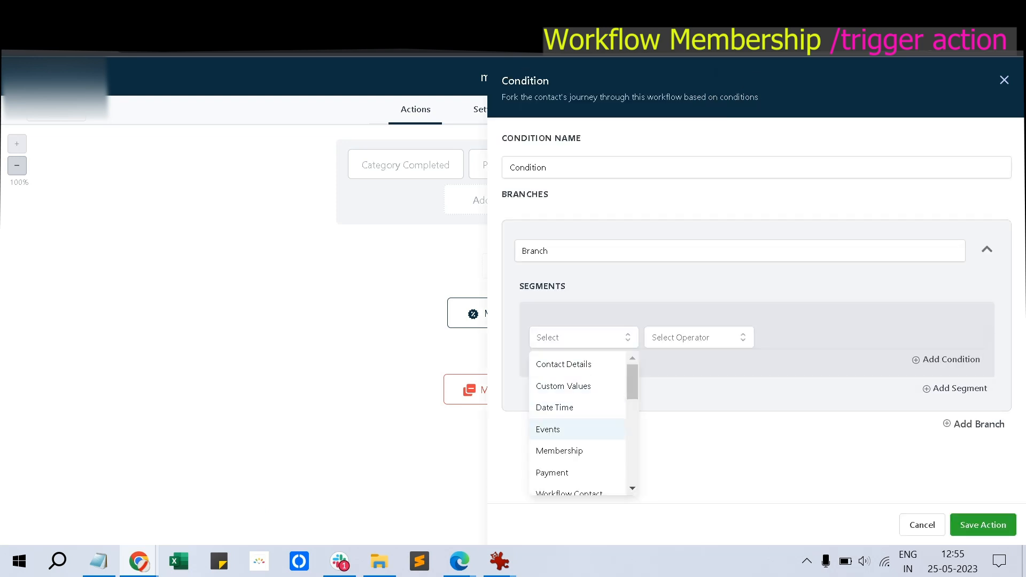
scroll(577, 422, "down", 1)
left_click(567, 436)
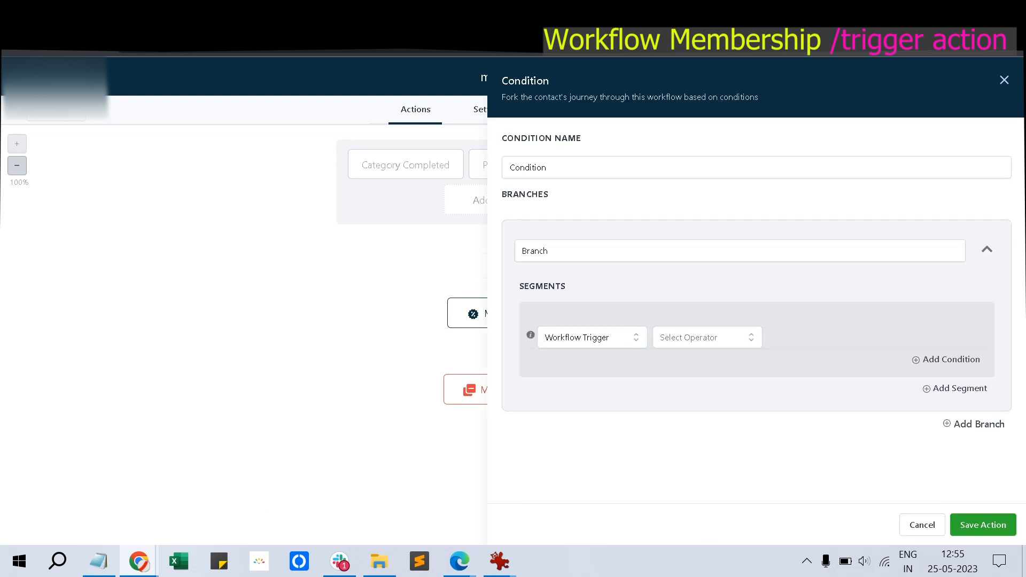
left_click(701, 338)
left_click(668, 364)
left_click(871, 338)
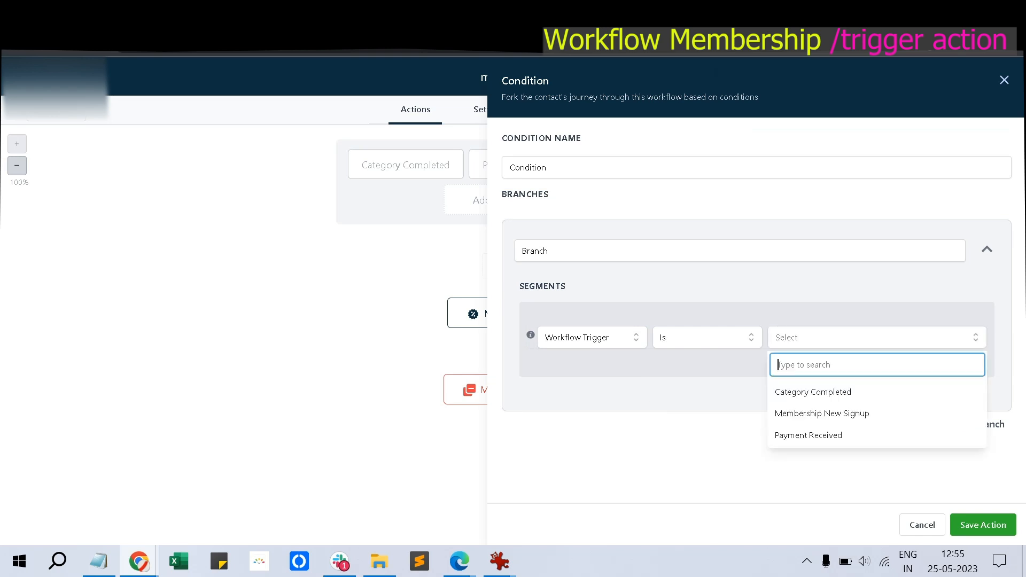
left_click(812, 392)
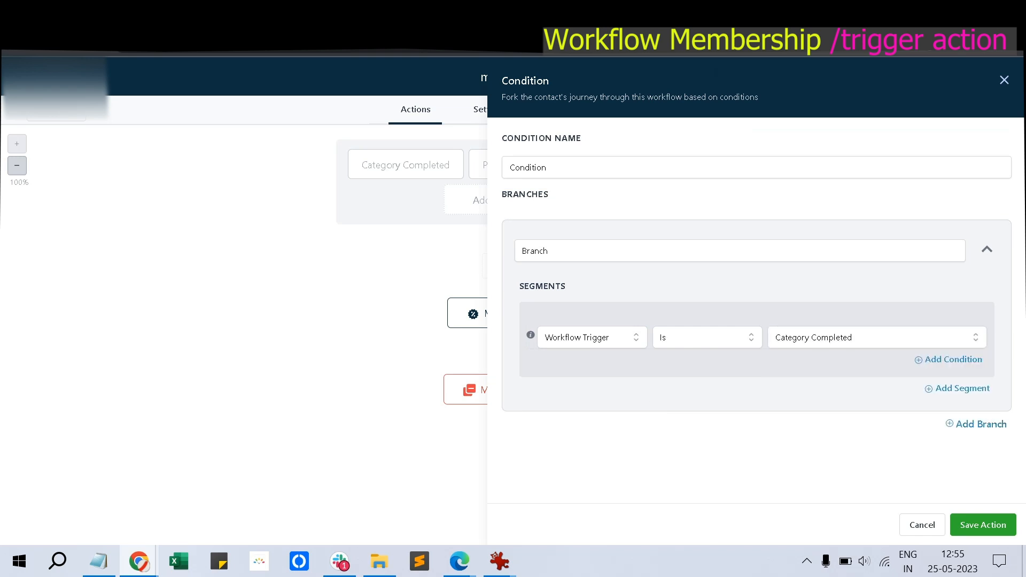
left_click(983, 525)
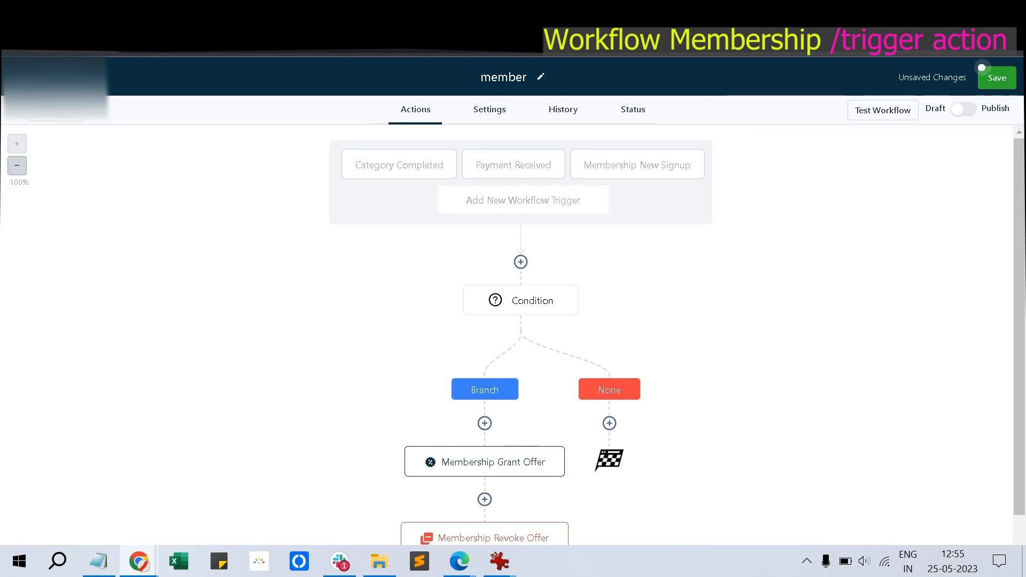
Check the Membership Grant Offer step gives the Assisted Learning offer and recheck Category Completed's filters
left_click(561, 339)
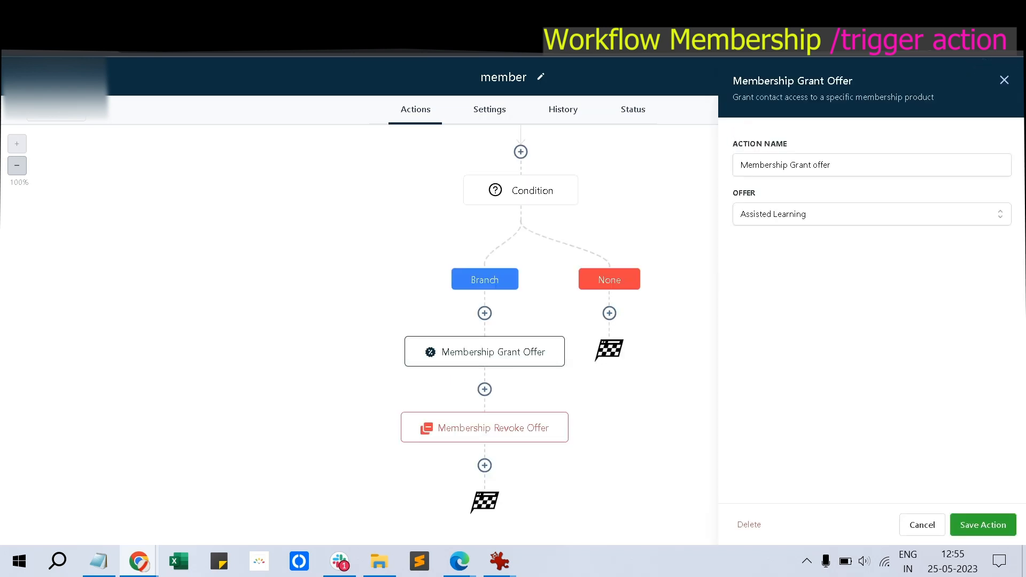
left_click(922, 525)
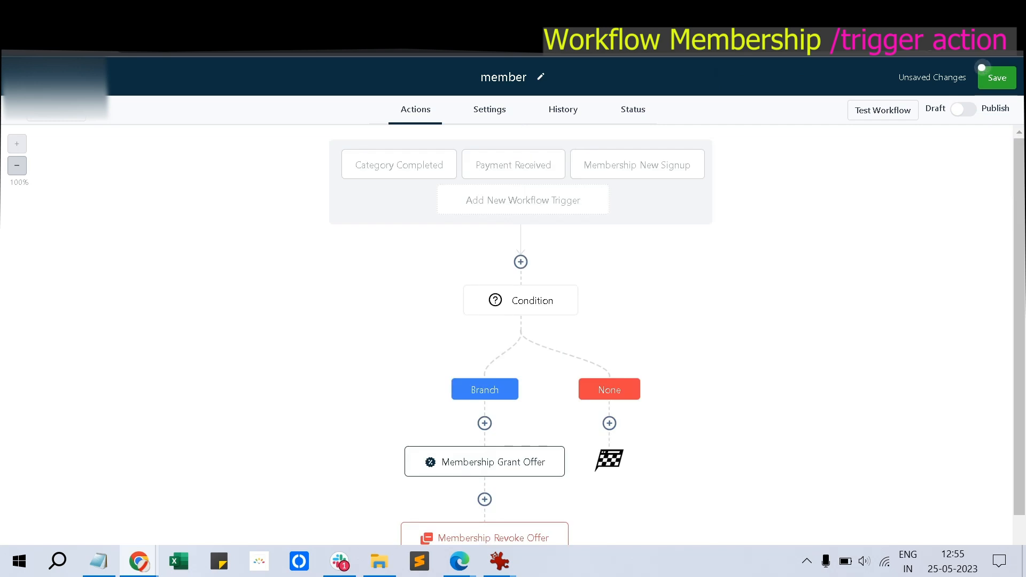
left_click(400, 165)
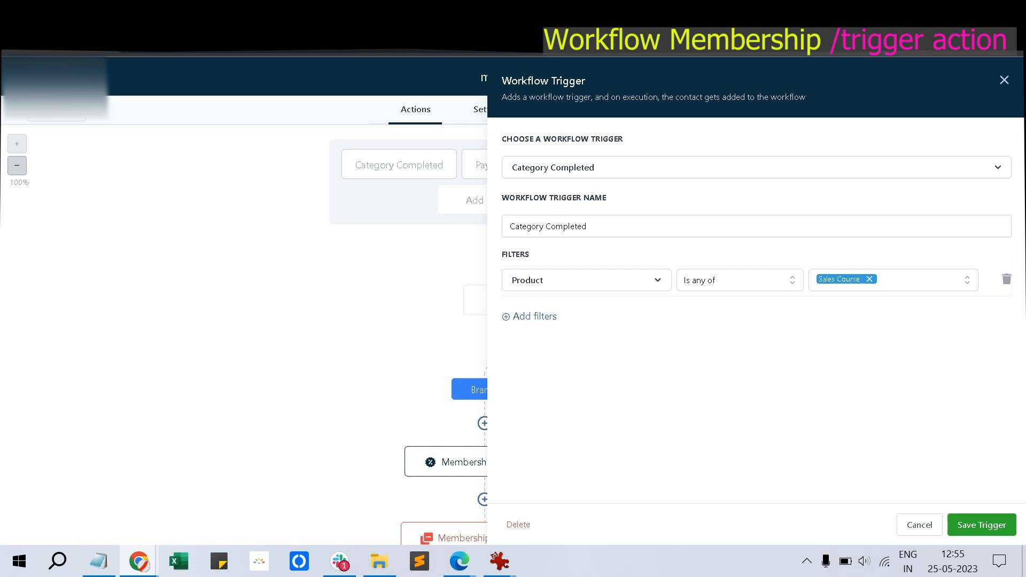
left_click(919, 525)
scroll(498, 353, "down", 2)
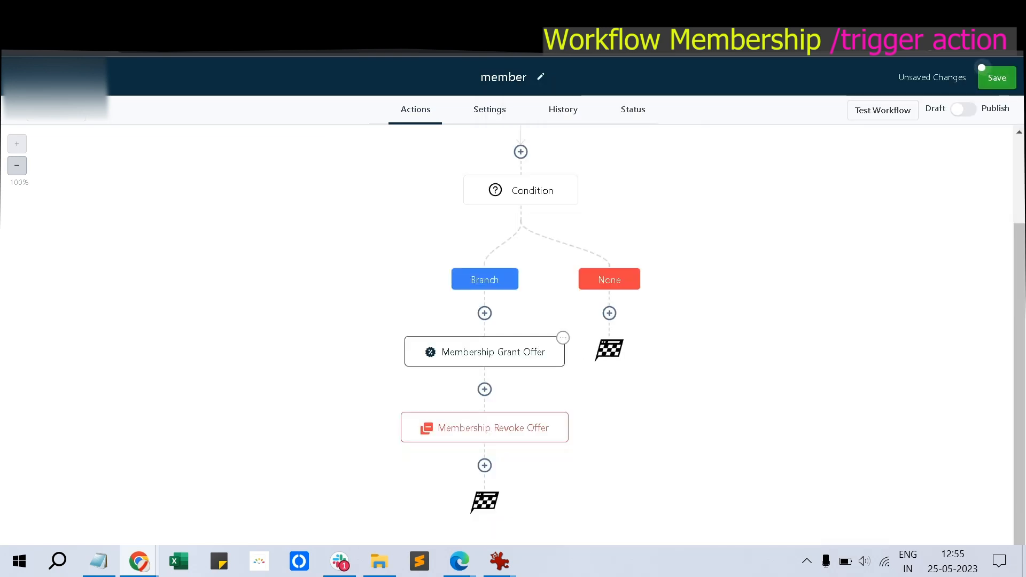
left_click(493, 353)
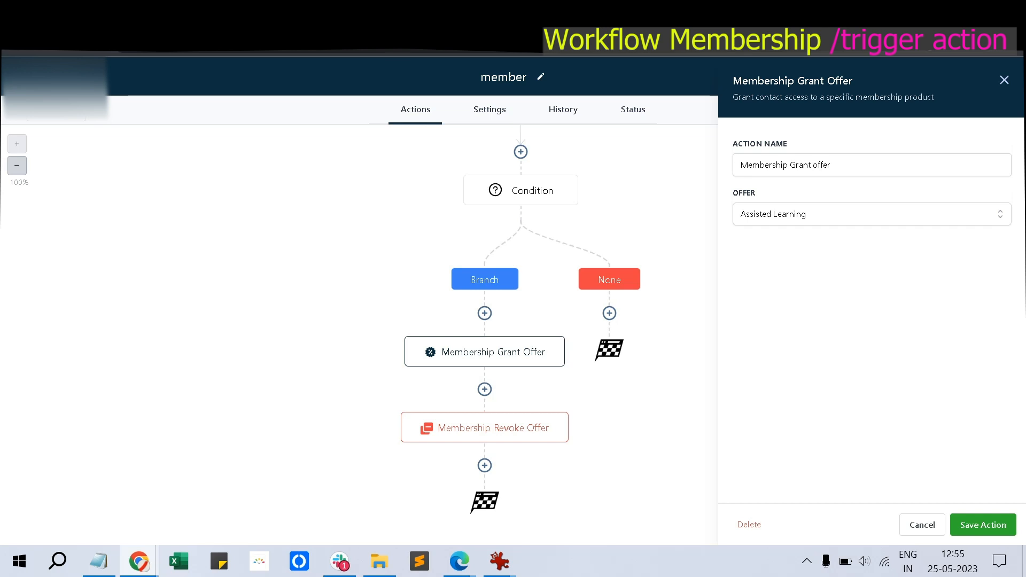
left_click(922, 525)
scroll(513, 331, "up", 2)
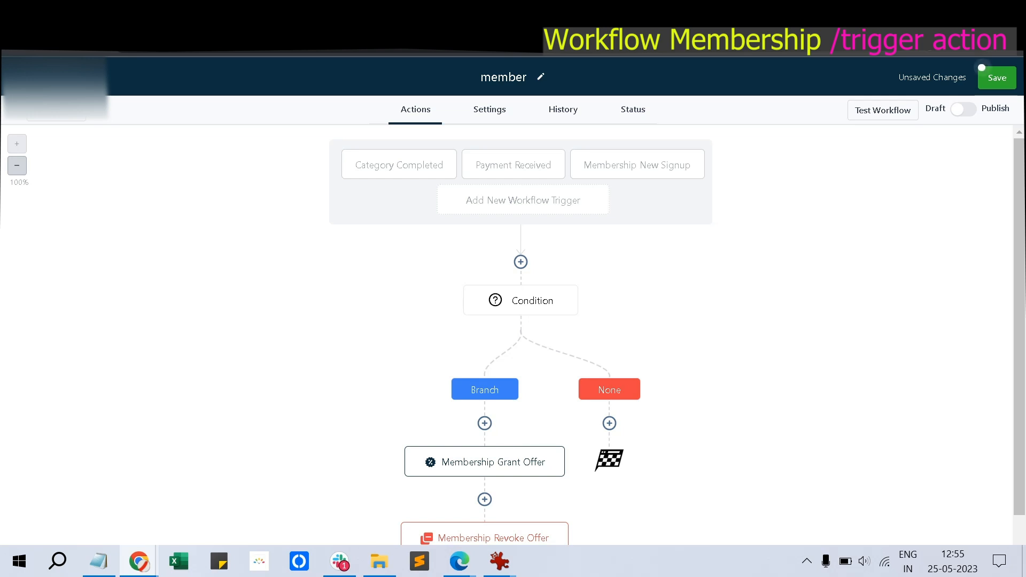
Start a second If / Else condition based on Membership, then discard it without saving
left_click(520, 262)
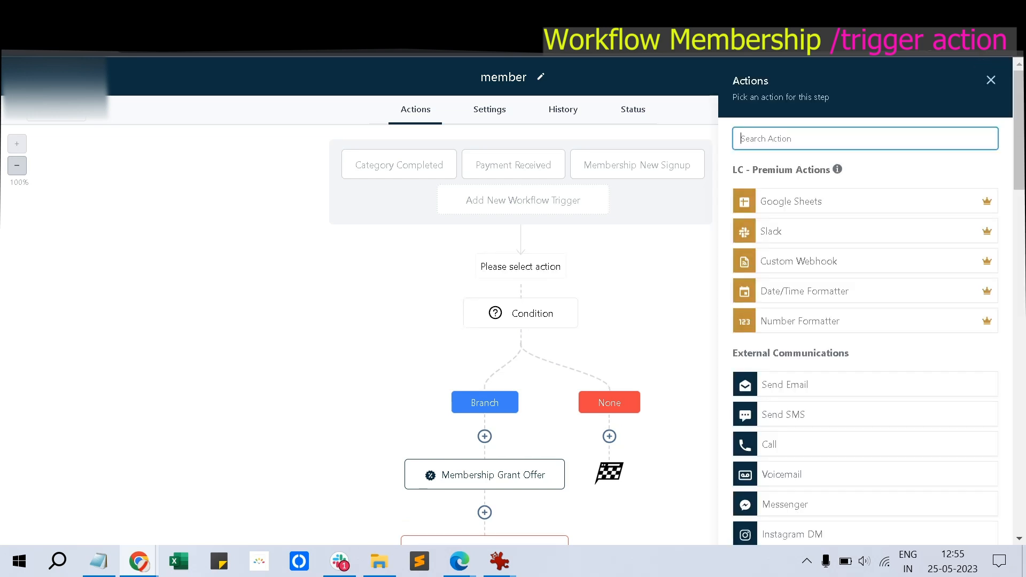
type("if")
left_click(802, 222)
left_click(584, 338)
scroll(580, 371, "down", 1)
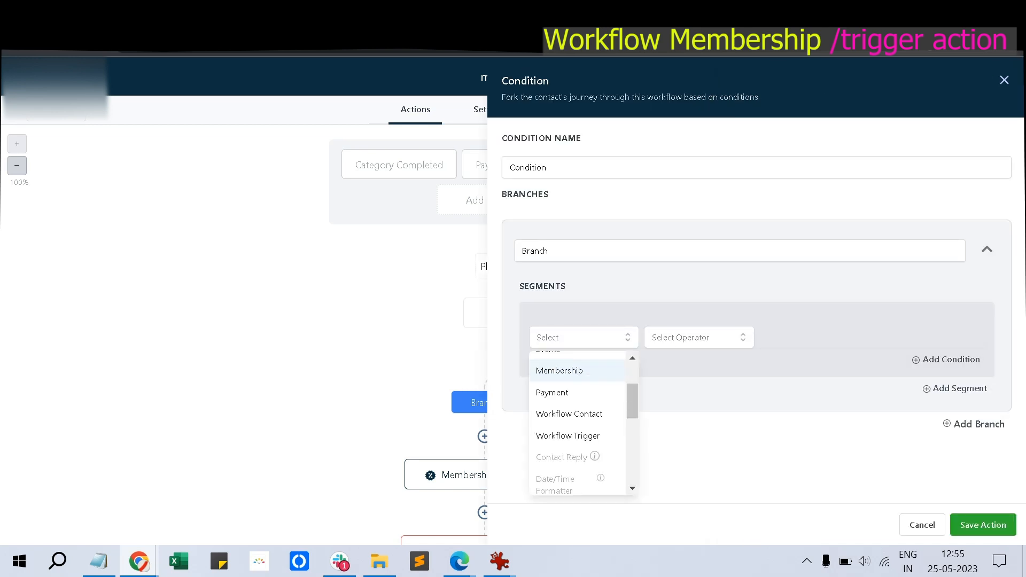
scroll(580, 386, "up", 1)
left_click(578, 451)
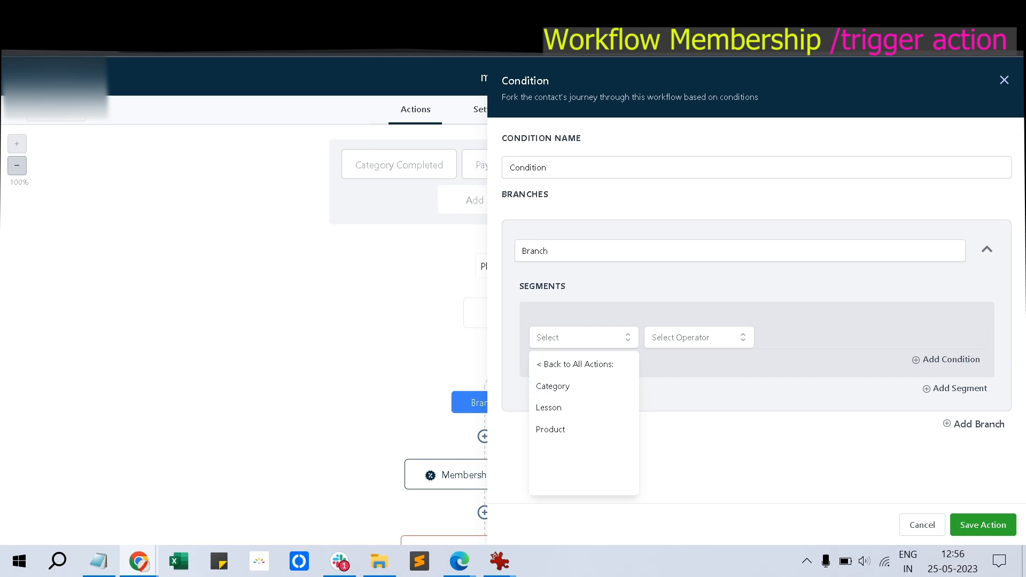
left_click(923, 525)
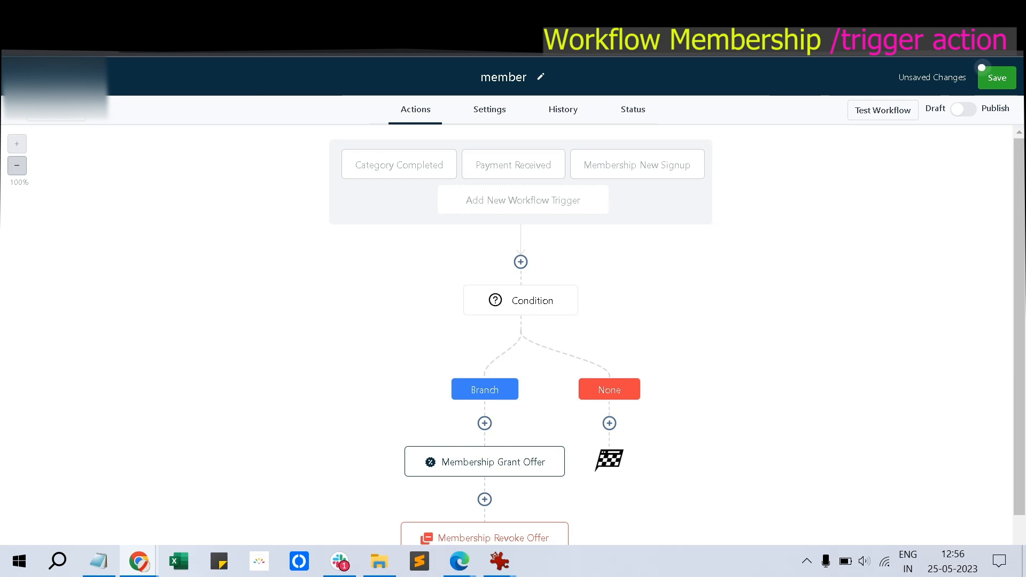
left_click(521, 262)
Try 'm', 'com' and 'me' in the action search, then clear it to restore the full list
type("m")
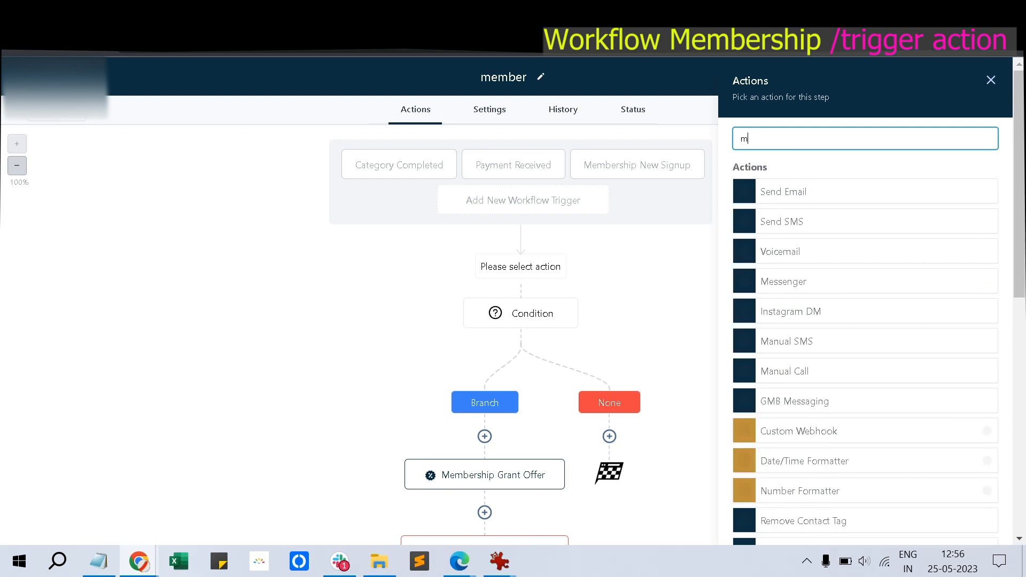
key("BackSpace")
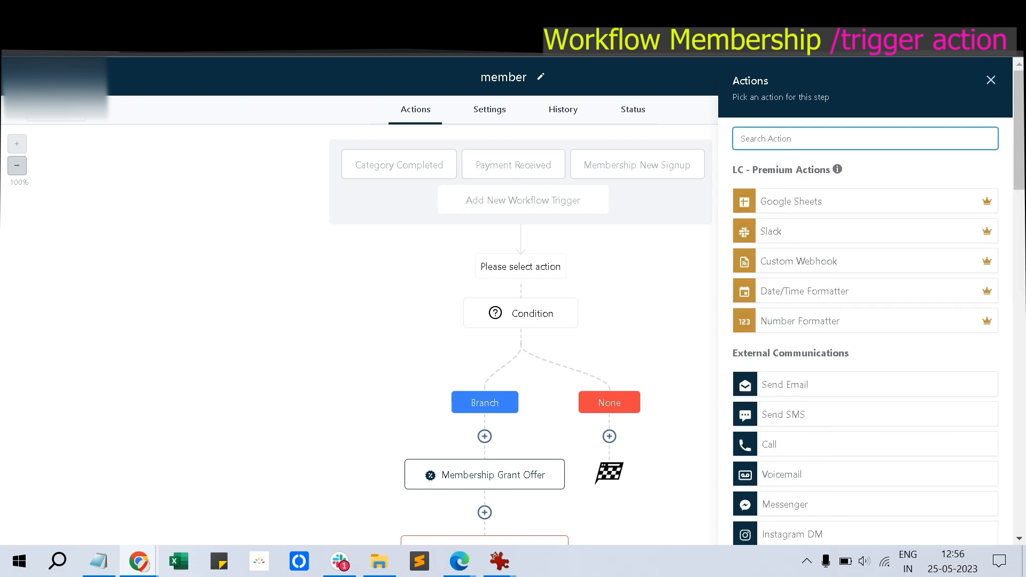
type("com")
key("BackSpace")
key("BackSpace")
key("BackSpace")
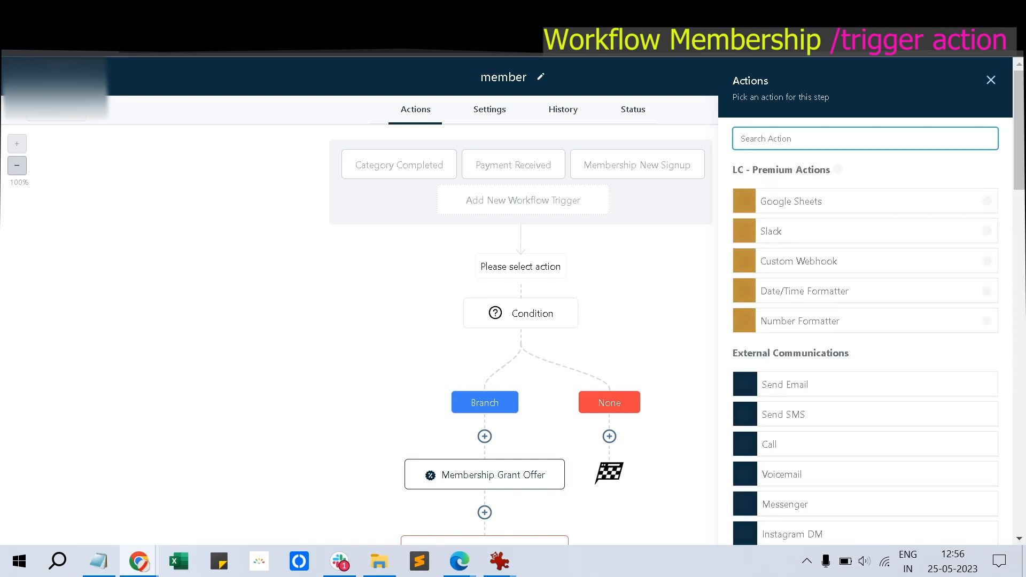
type("me")
key("BackSpace")
key("BackSpace")
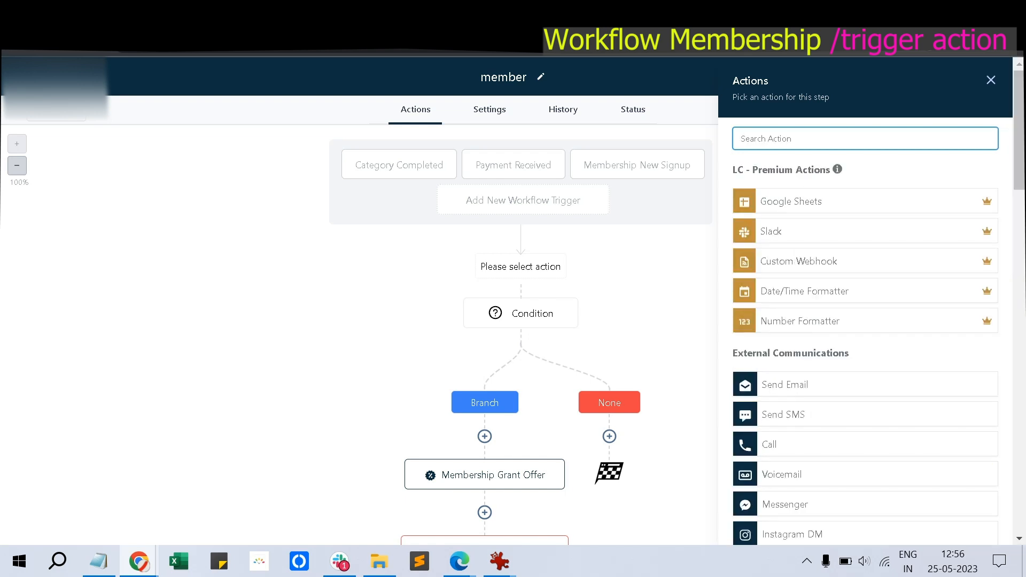
Scroll the action list down to the Membership Grant and Revoke Offer actions, then bring up the course notes
scroll(866, 300, "down", 20)
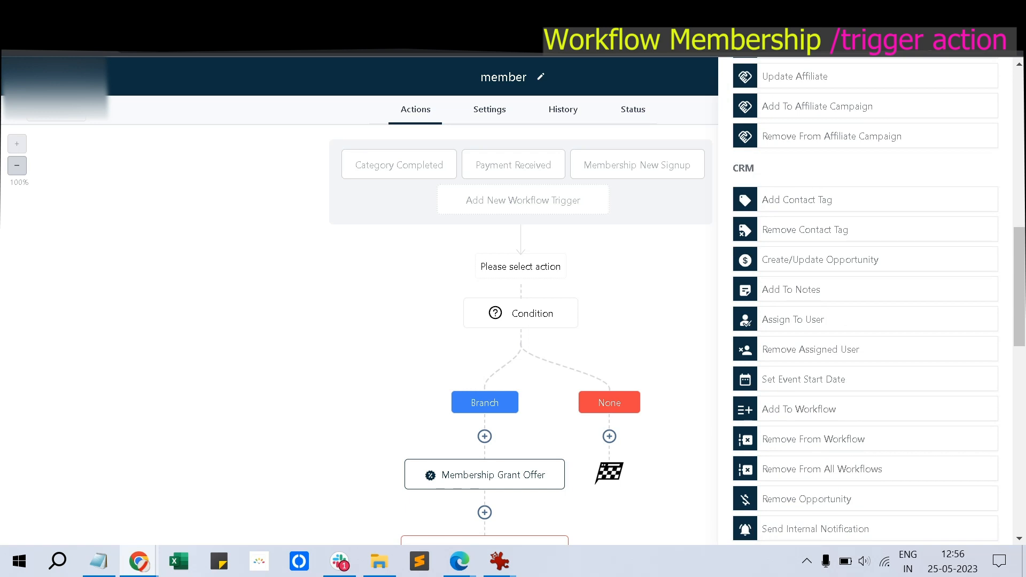
scroll(865, 299, "down", 3)
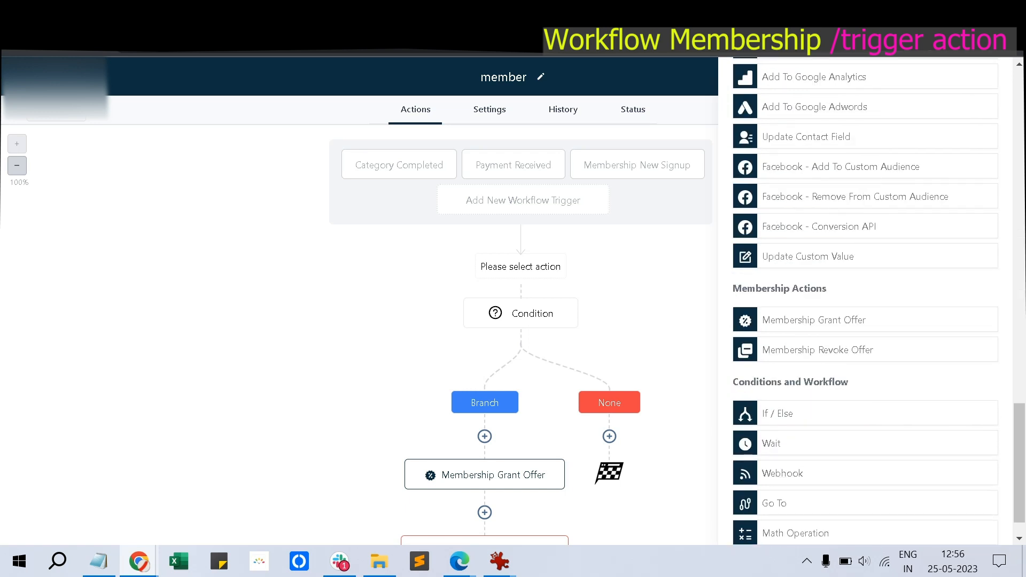
scroll(865, 299, "down", 1)
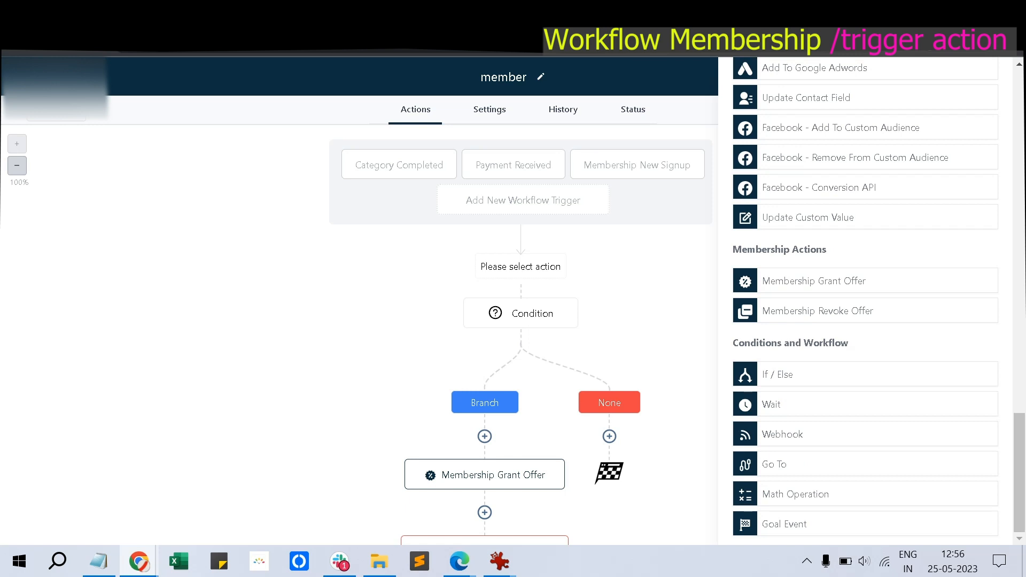
scroll(866, 299, "up", 20)
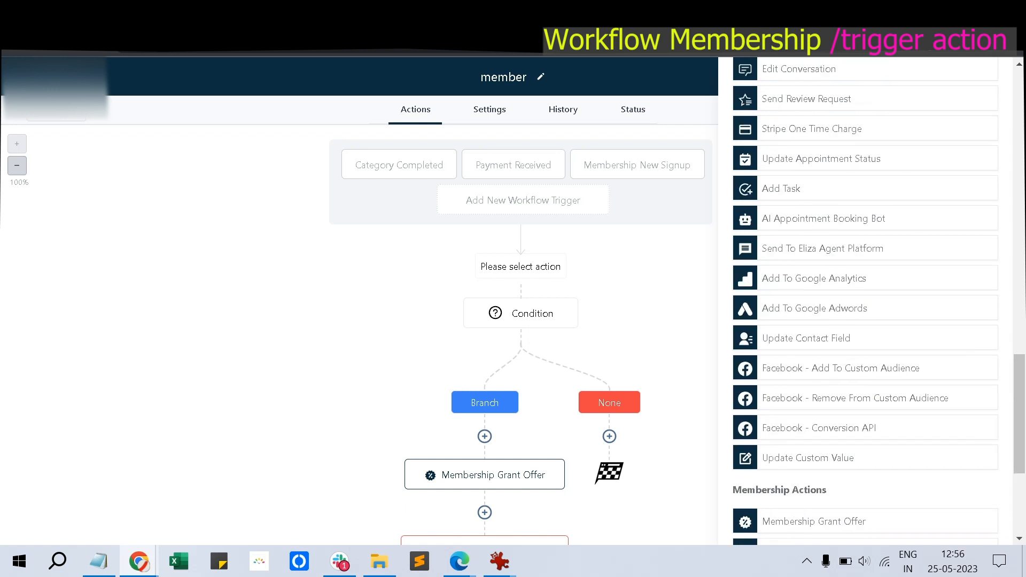
scroll(865, 299, "up", 7)
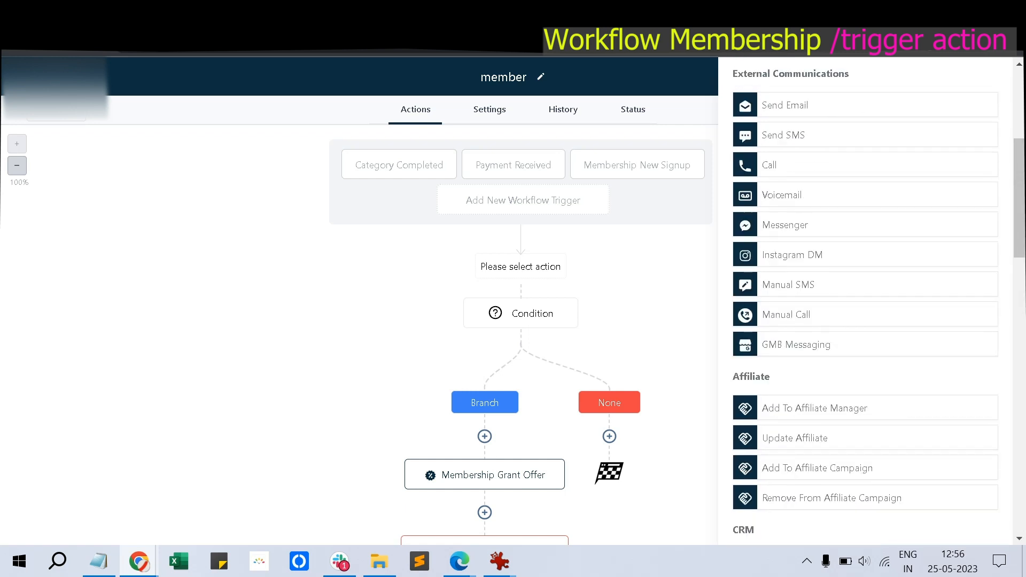
scroll(866, 299, "down", 5)
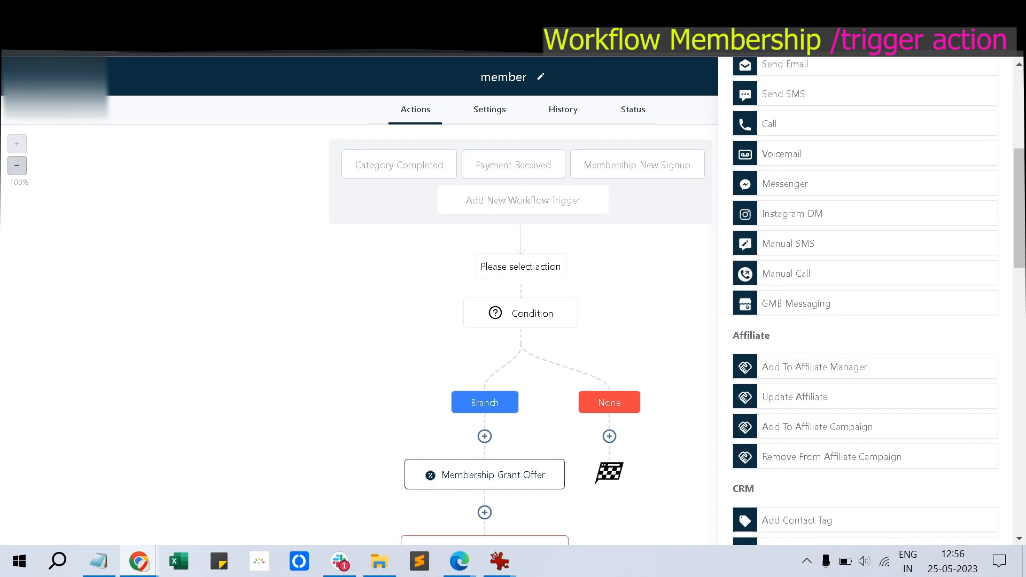
scroll(866, 300, "down", 10)
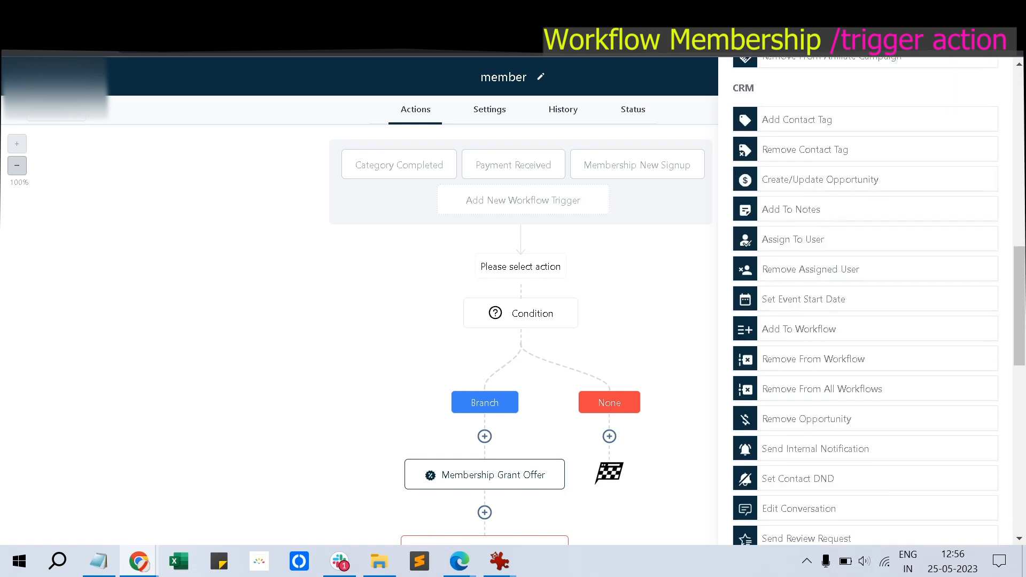
scroll(866, 300, "down", 5)
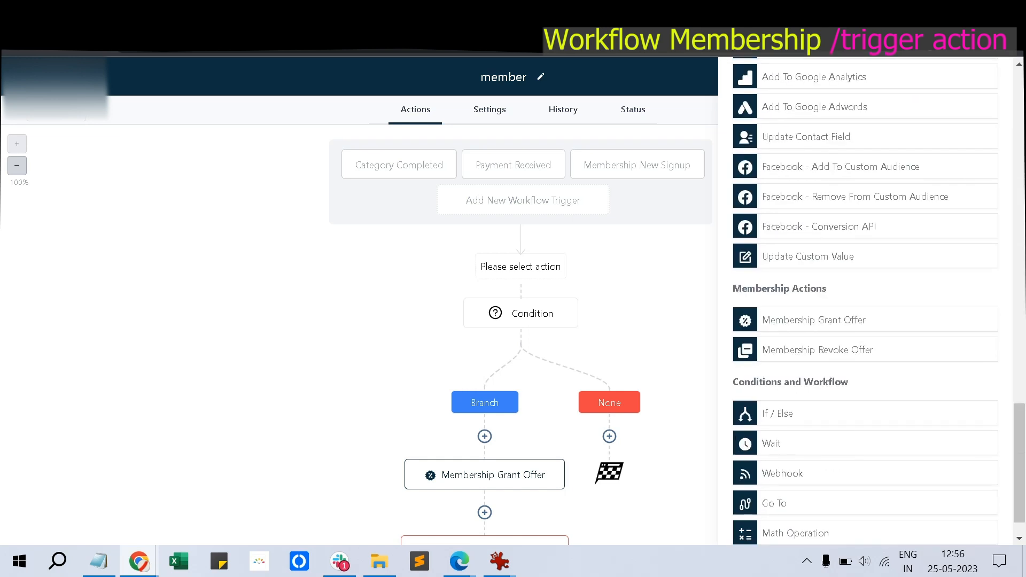
scroll(866, 299, "down", 1)
scroll(866, 300, "up", 2)
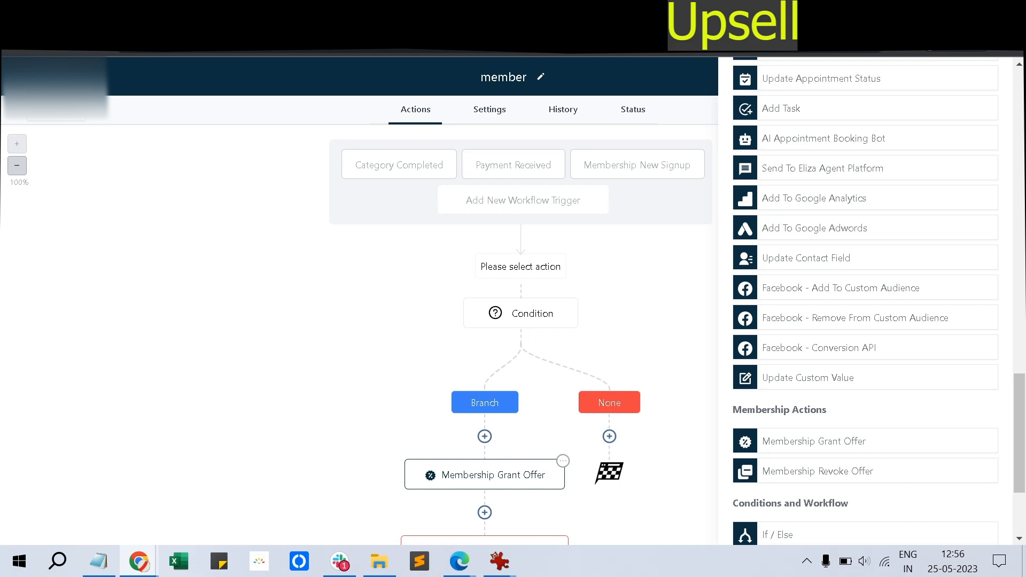
left_click(98, 562)
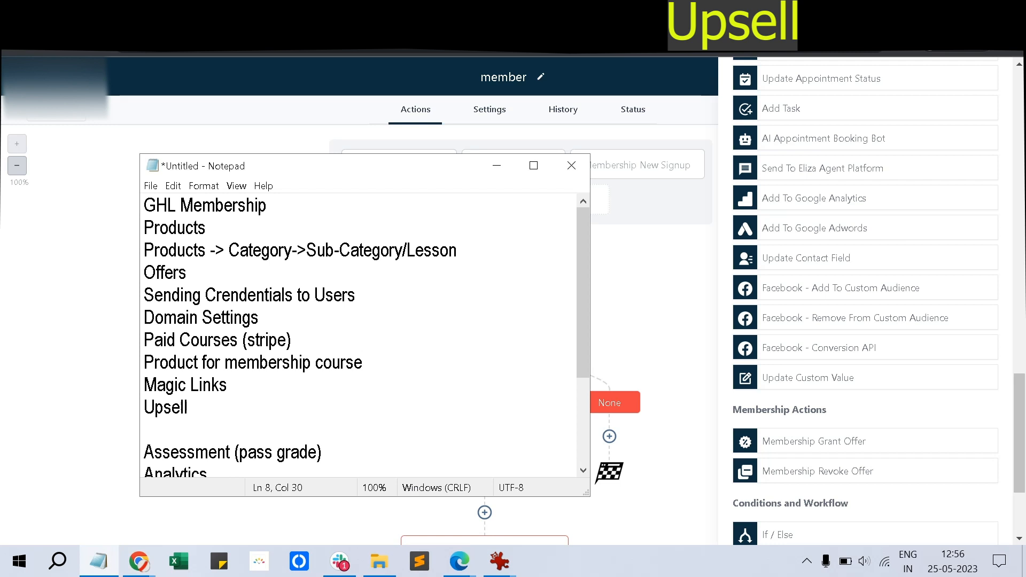
Review the workflow lines in the Notepad outline, glancing at the workflow builder
scroll(358, 332, "down", 2)
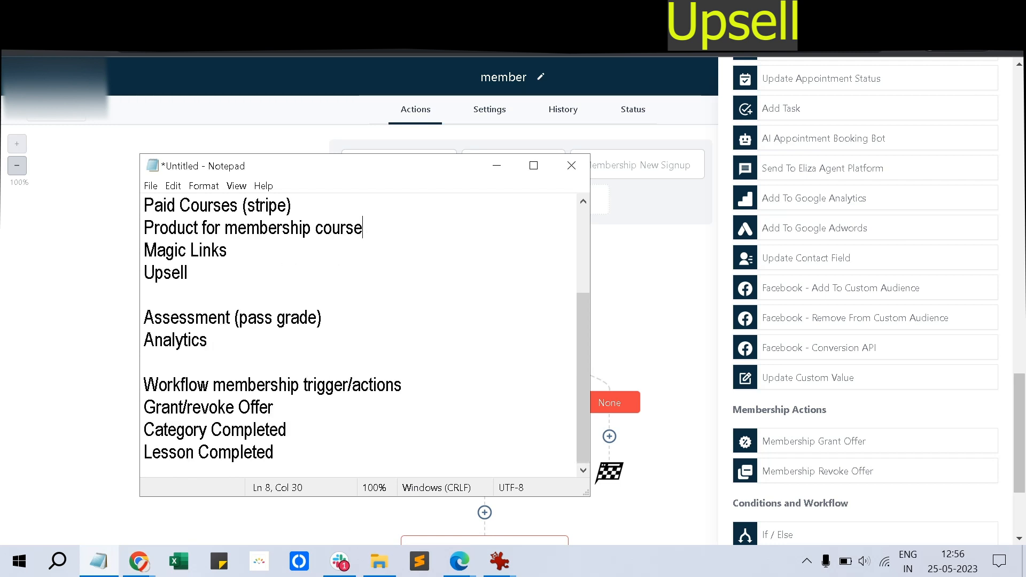
key("alt+Tab")
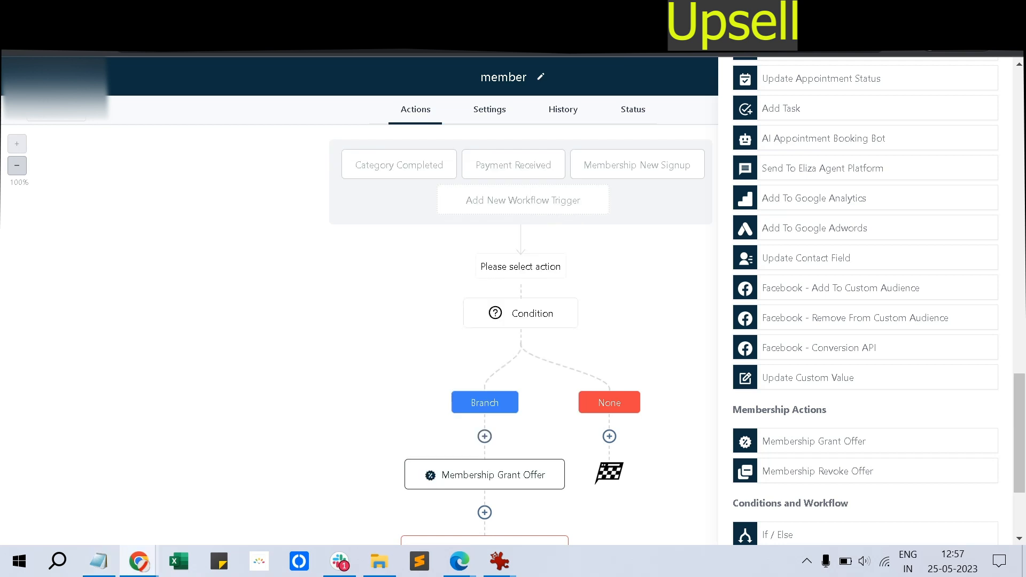
key("alt+Tab")
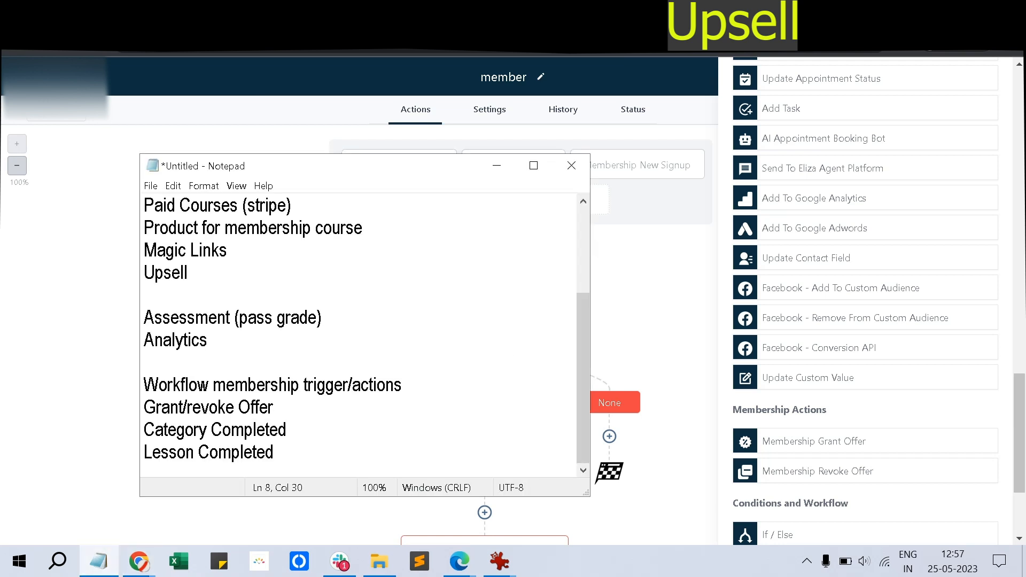
Bring up the Sales Course 3 admin preview in Chrome, showing 0 of 5 lessons
key("alt+Tab")
key("ctrl+Tab")
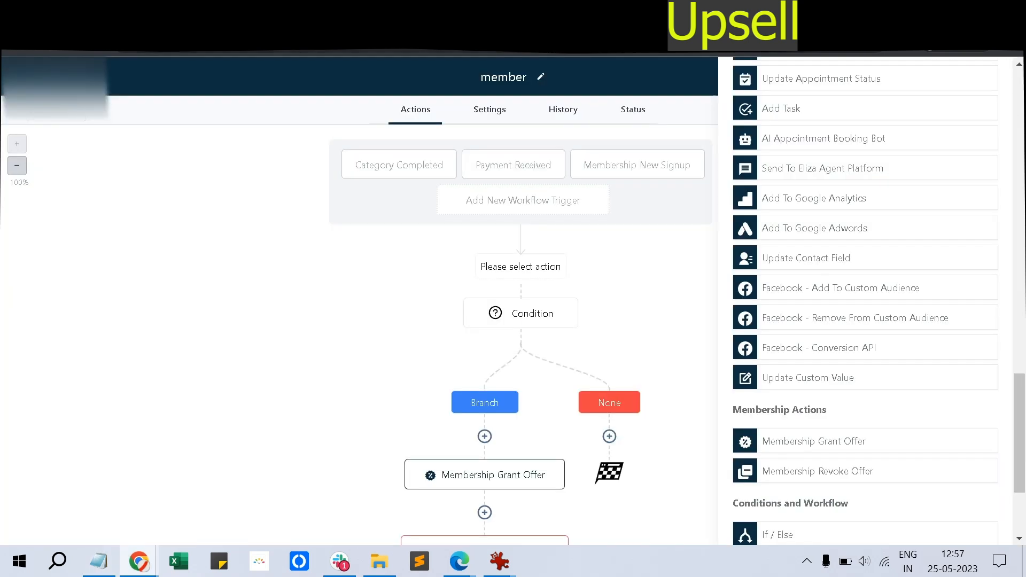
key("ctrl+Tab")
key("ctrl+Tab")
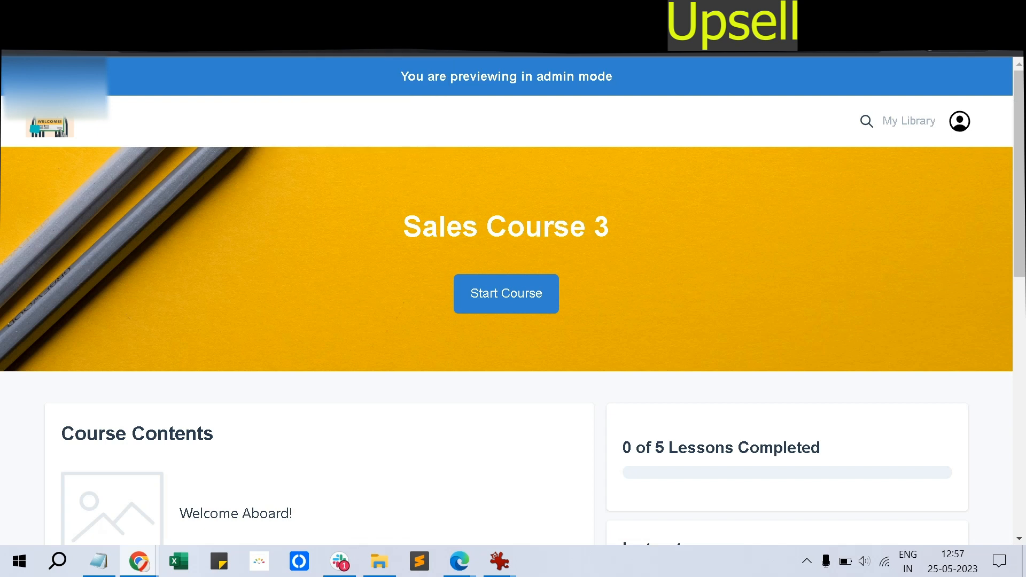
Leave the Sales Course 3 preview and start editing the Self Learning membership offer
scroll(513, 300, "down", 10)
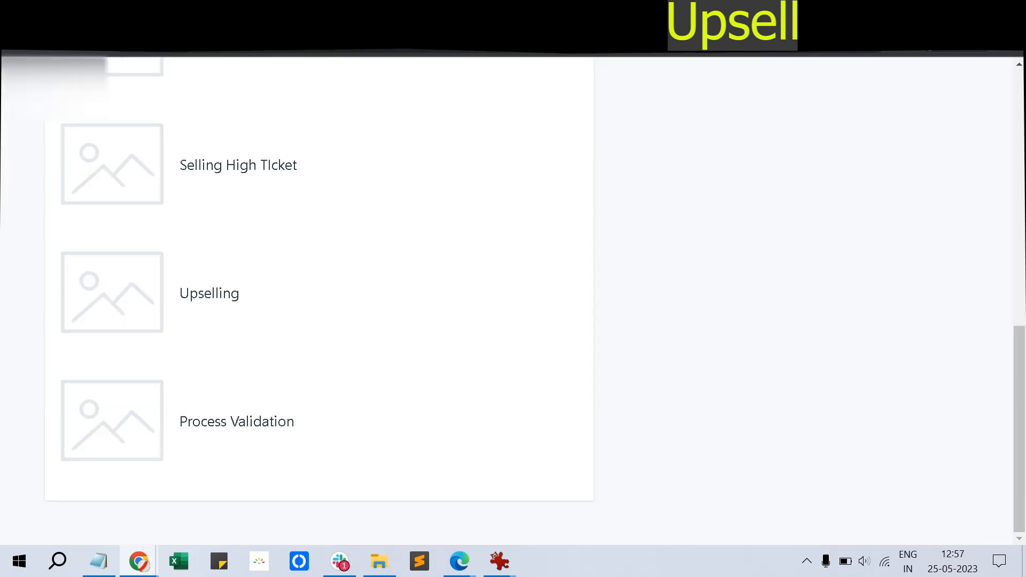
key("ctrl+Tab")
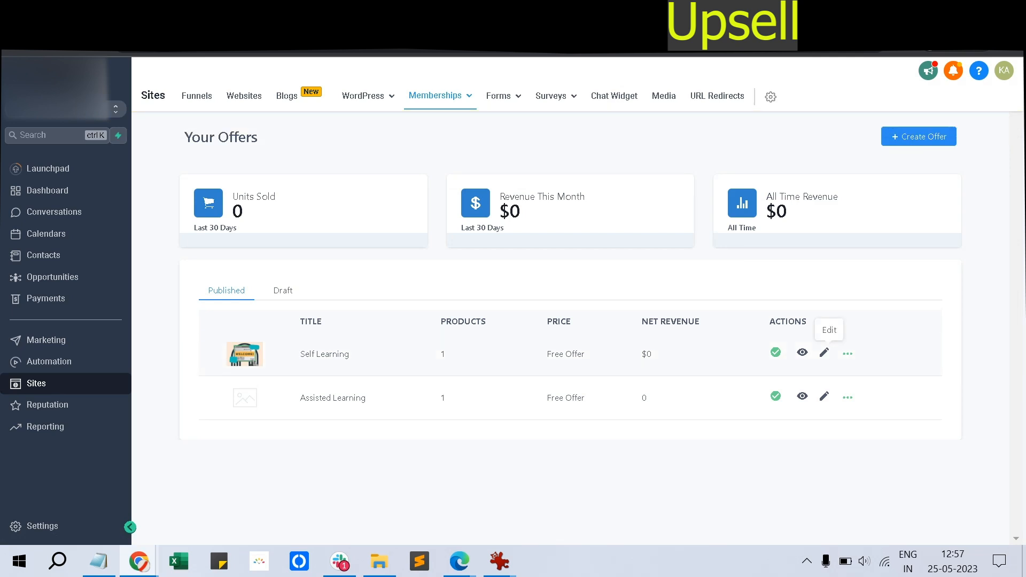
left_click(824, 352)
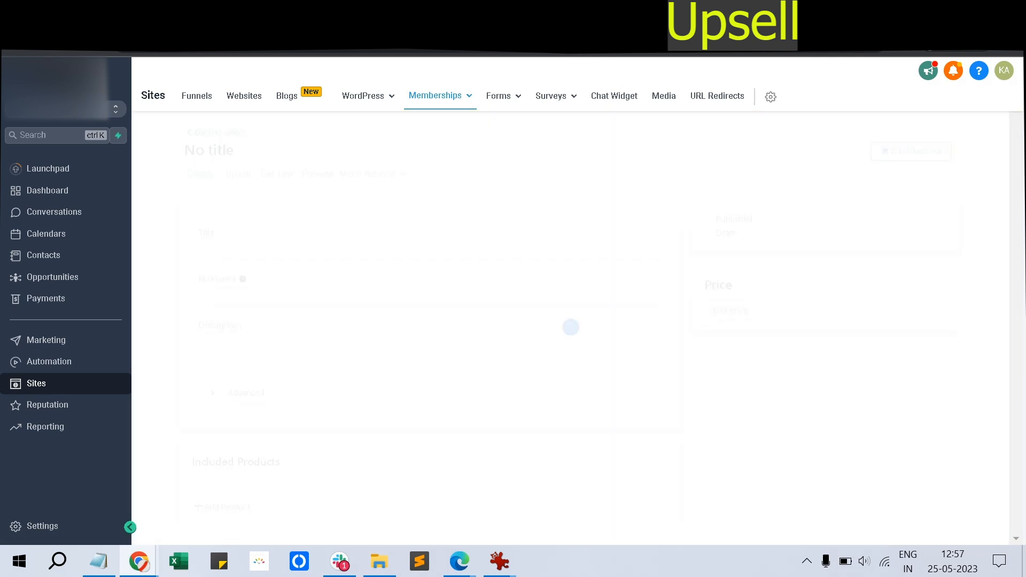
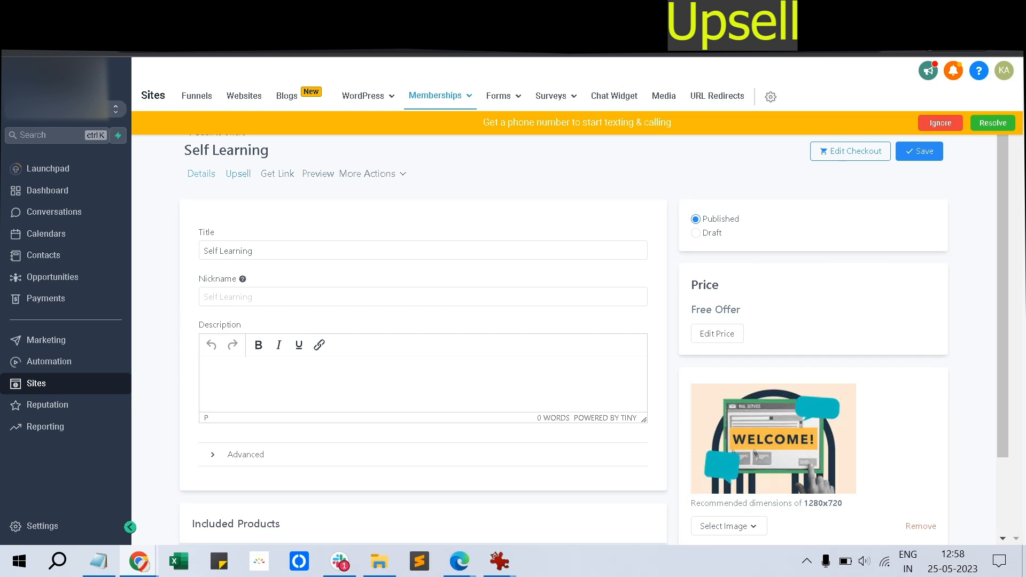
Delete the Self Learning offer's existing Assisted Learning upsell
left_click(238, 174)
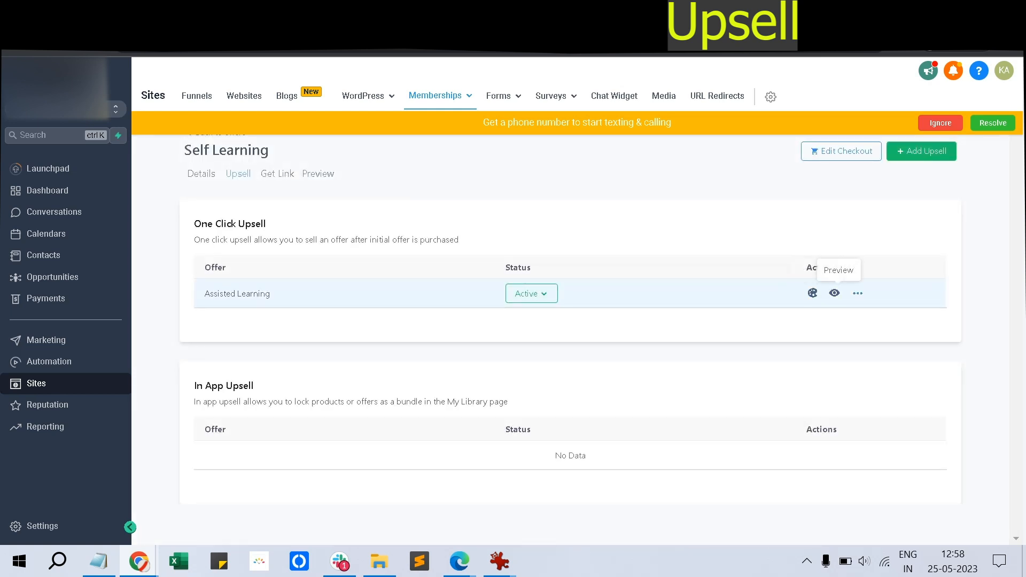
mouse_move(858, 293)
left_click(812, 301)
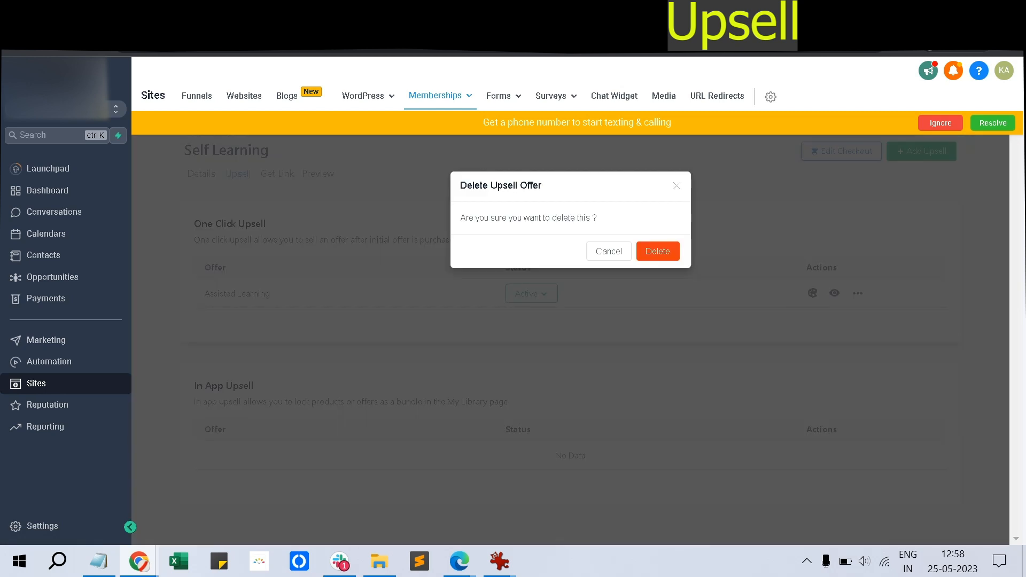
left_click(658, 251)
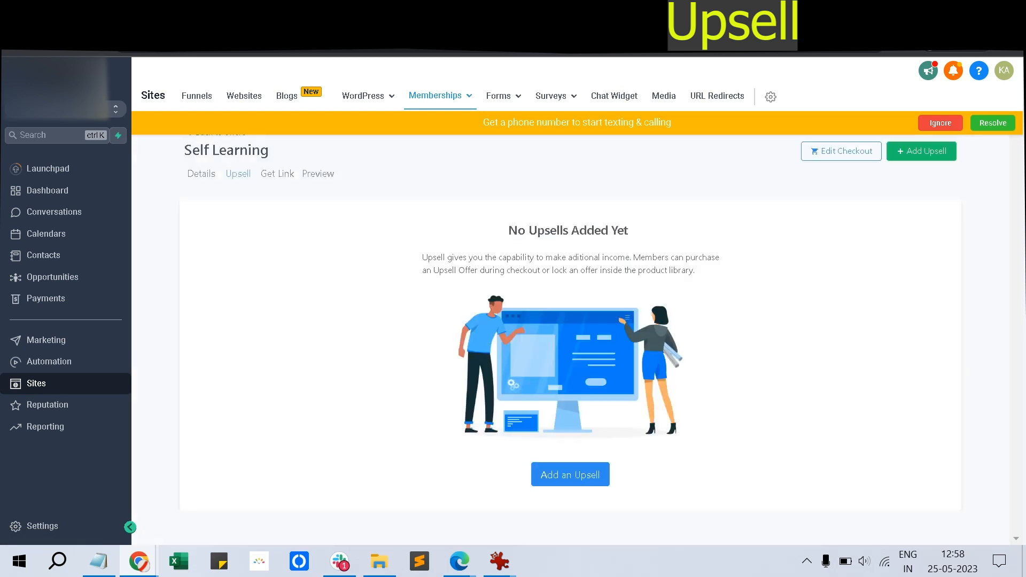
Add Assisted Learning back as a one-click upsell offer
left_click(571, 475)
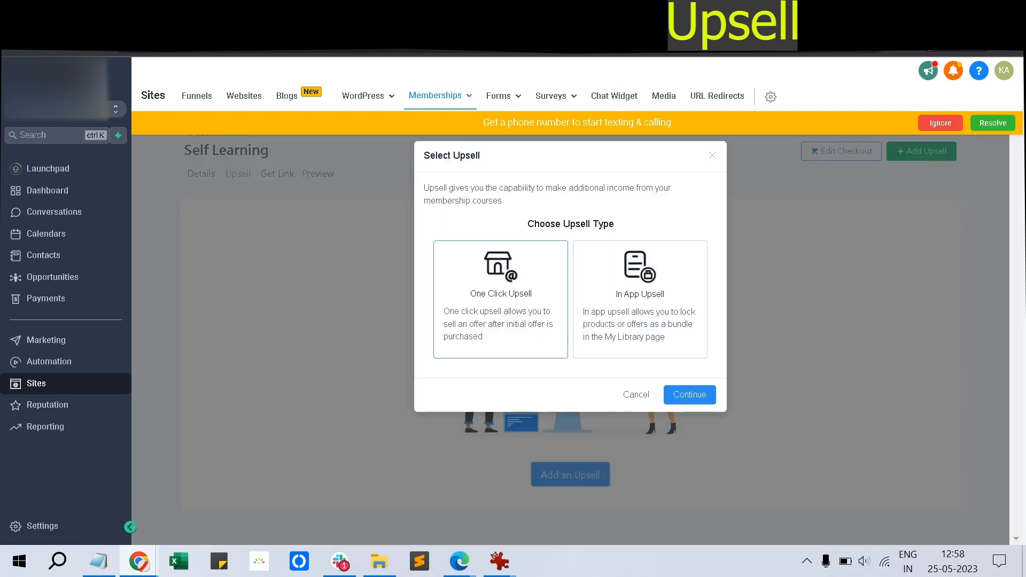
left_click(690, 394)
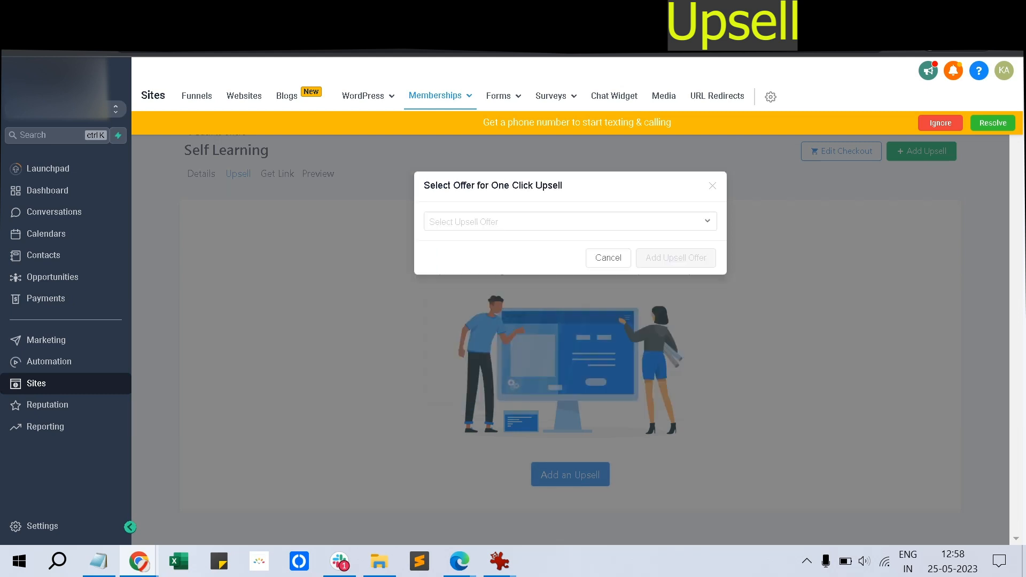
left_click(571, 221)
left_click(468, 246)
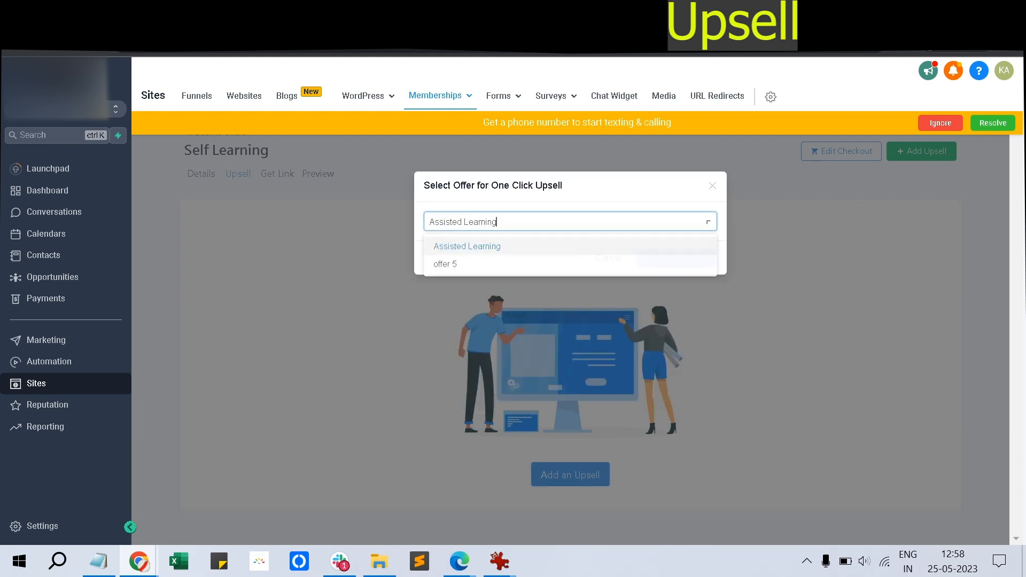
left_click(676, 258)
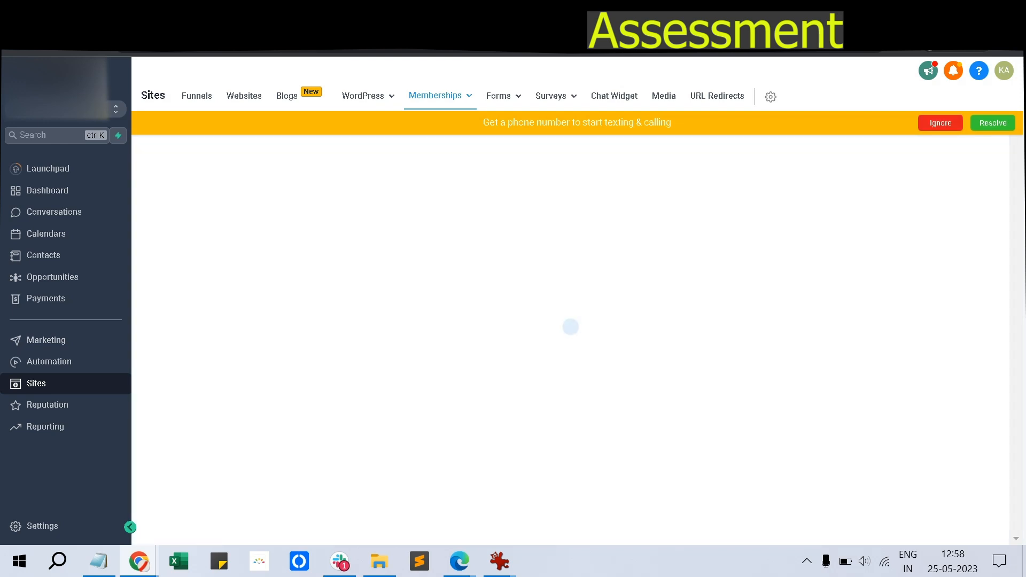
Ignore the phone-number banner and go back from GHL Course to the Memberships products list
left_click(941, 123)
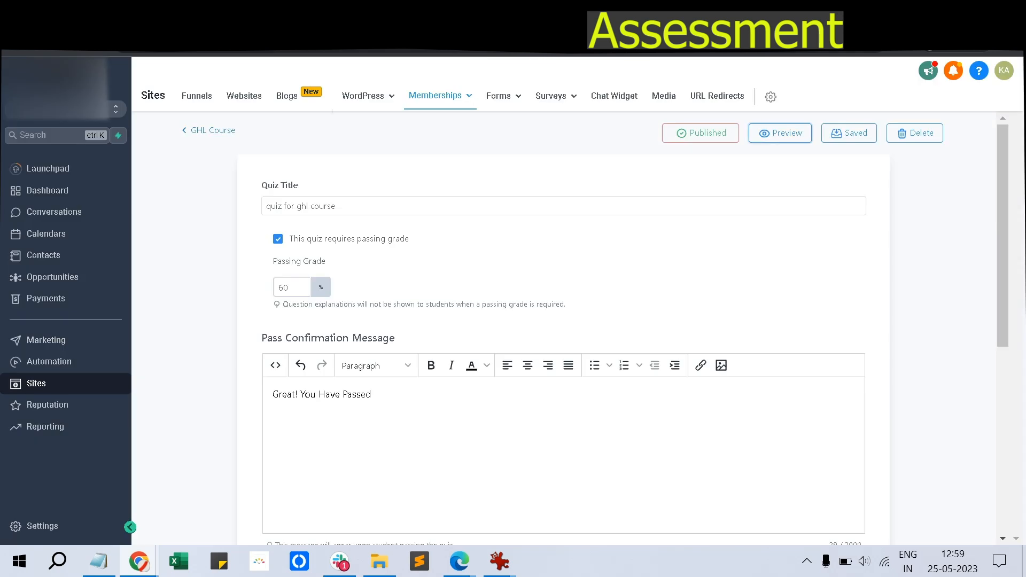
left_click(212, 131)
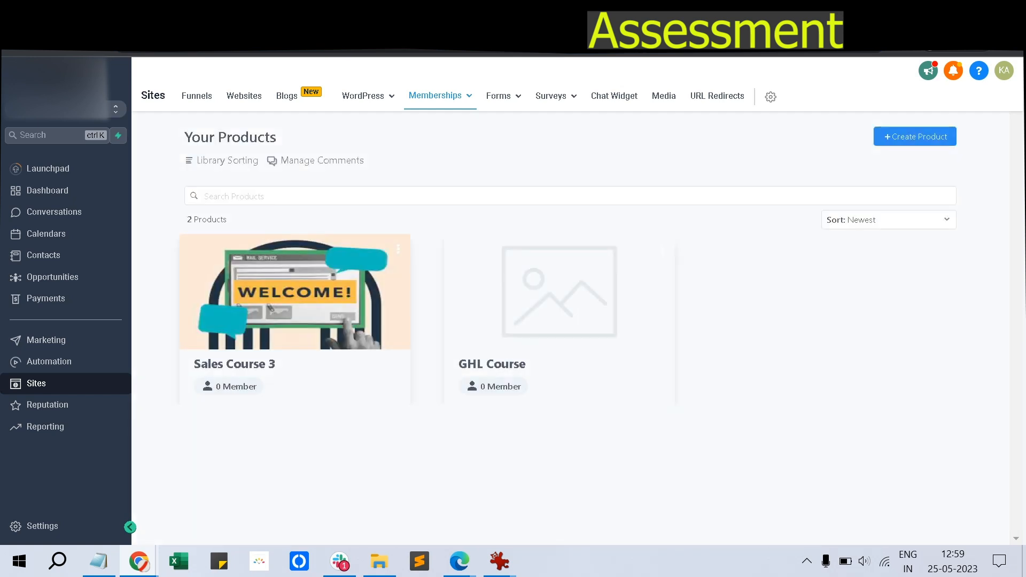
In Sales Course 3, start adding an assessment to Course Contents
left_click(295, 303)
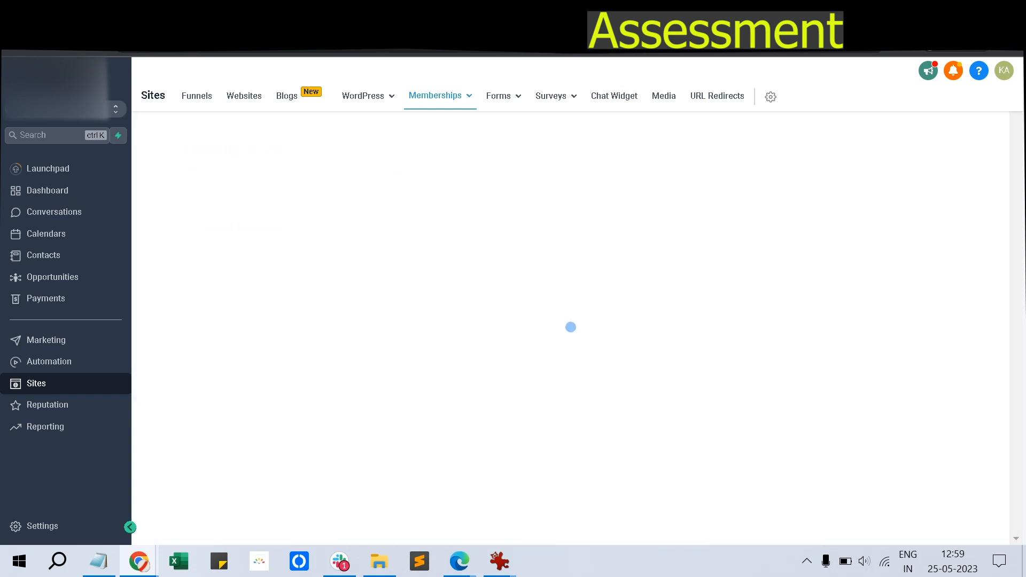
scroll(535, 337, "down", 1)
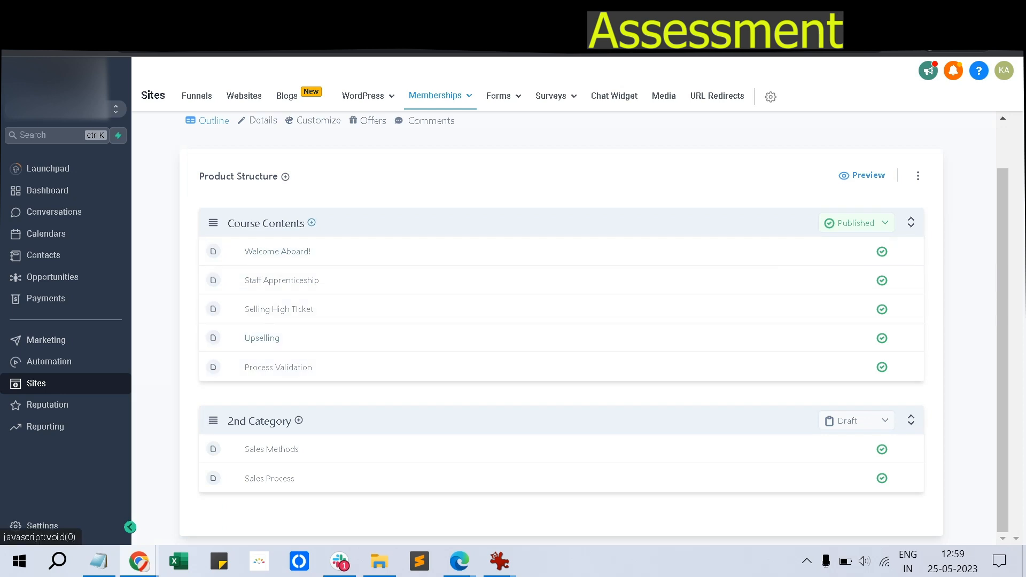
left_click(312, 222)
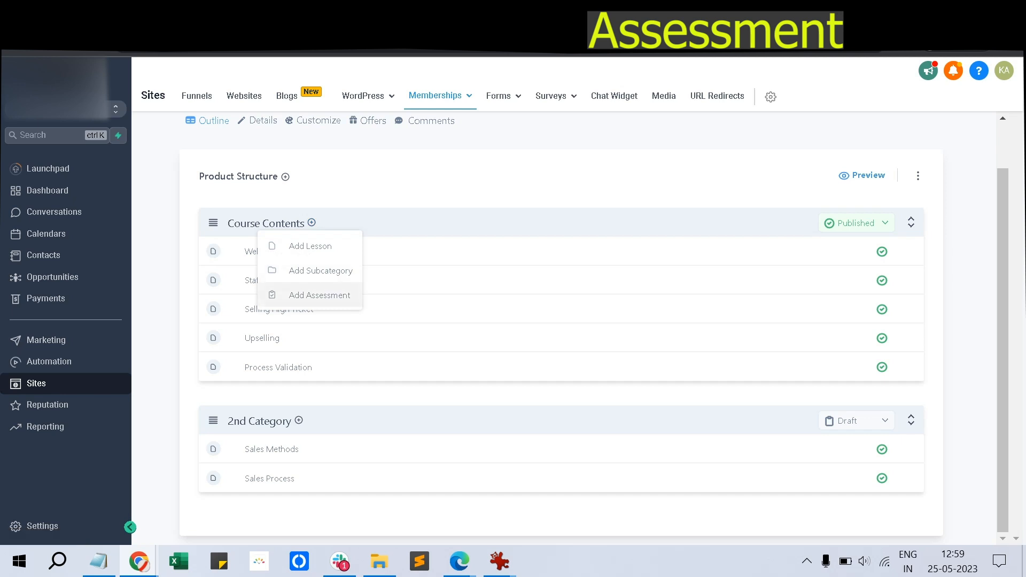
left_click(319, 296)
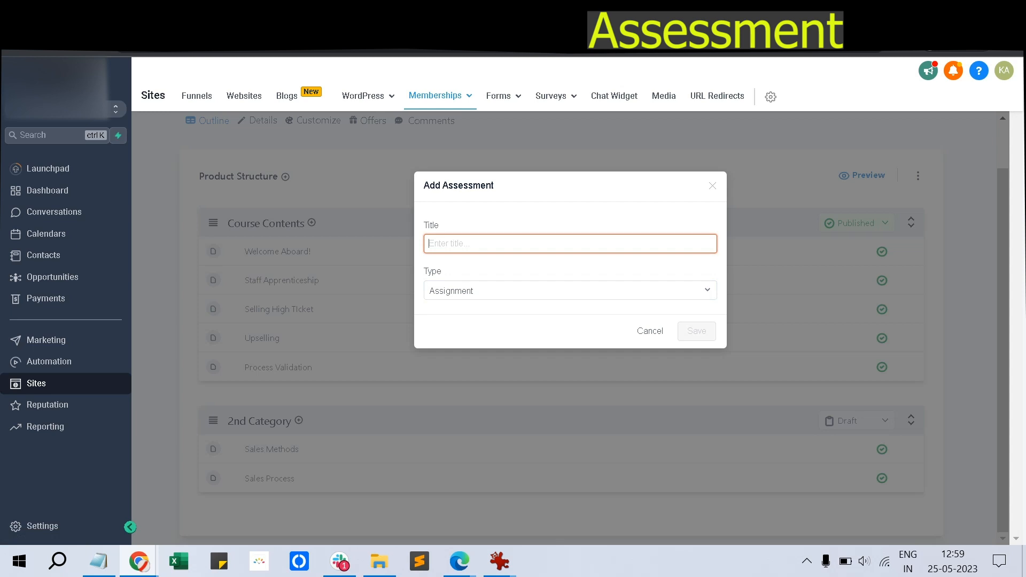
Title the assessment 'Quiz For Sales', set its type to Quiz, and save it
type("QUI")
key("BackSpace")
type("ziz")
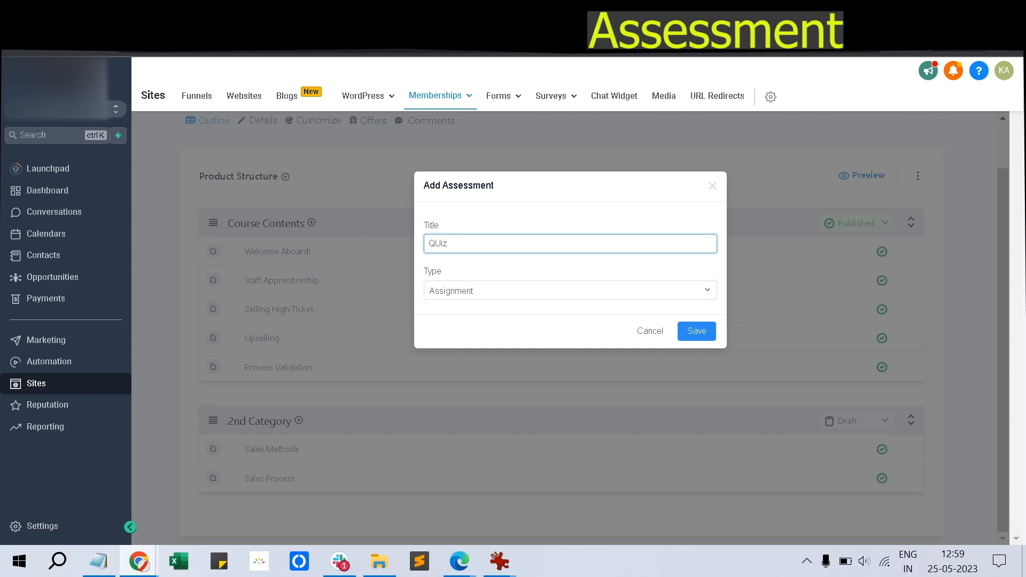
key("BackSpace")
key("BackSpace")
type("uiz For Sales")
left_click(571, 291)
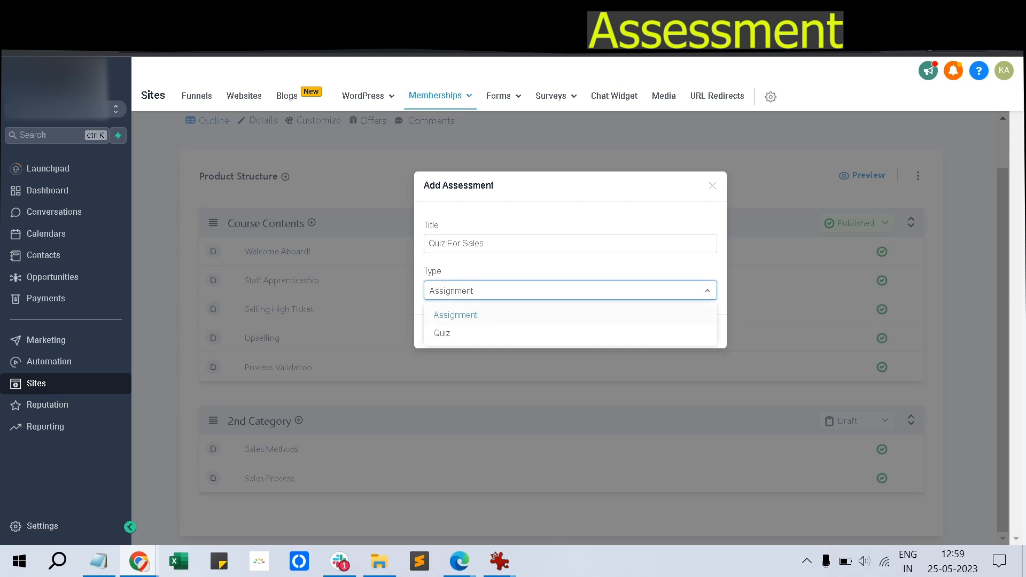
left_click(442, 333)
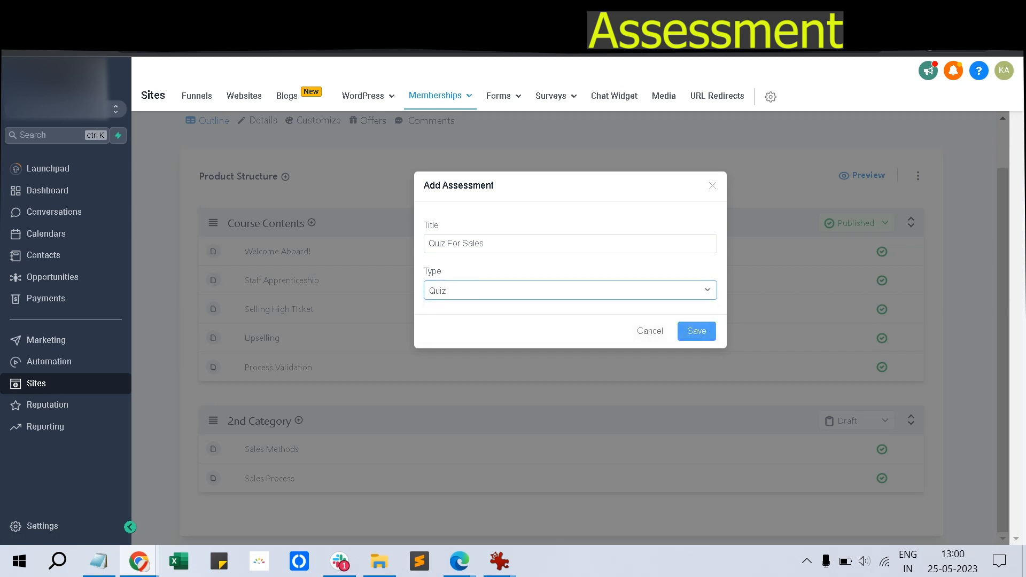
left_click(697, 331)
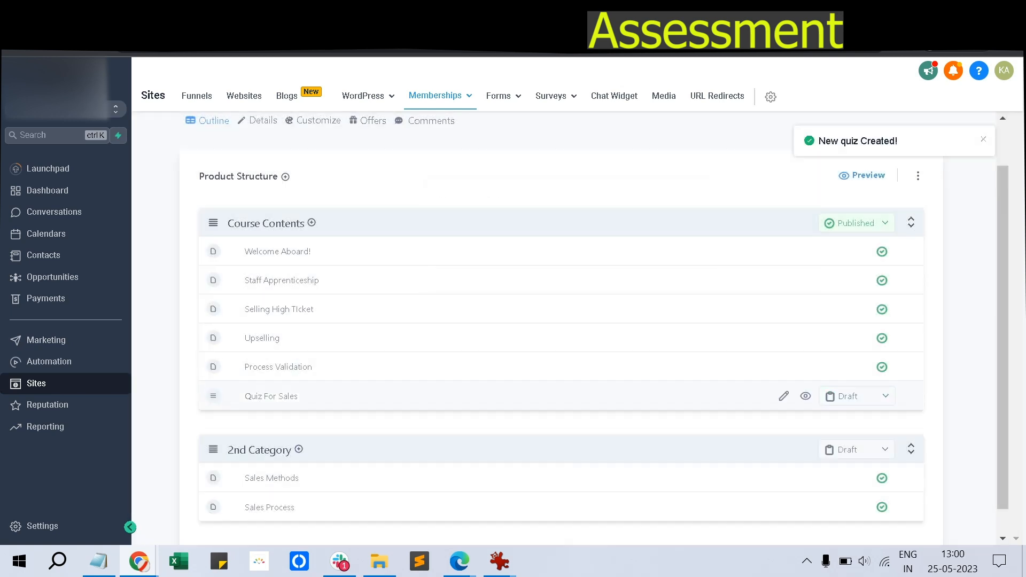
Keep Quiz For Sales below Staff Apprenticeship and open it for editing
mouse_move(213, 396)
left_mouse_down()
mouse_move(211, 343)
mouse_move(213, 396)
left_mouse_up()
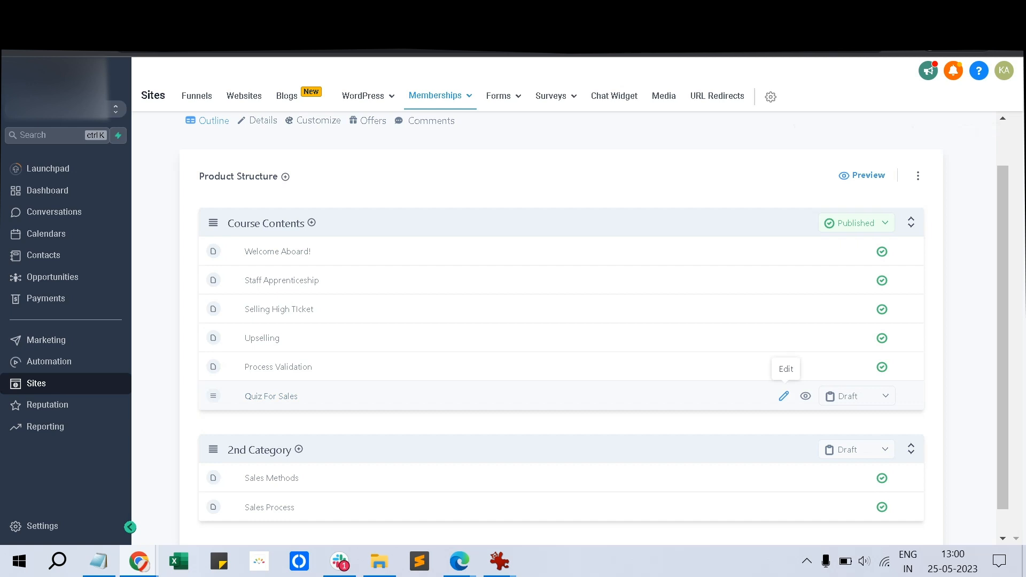
mouse_move(213, 396)
left_mouse_down()
mouse_move(213, 288)
mouse_move(213, 396)
left_mouse_up()
left_click(784, 396)
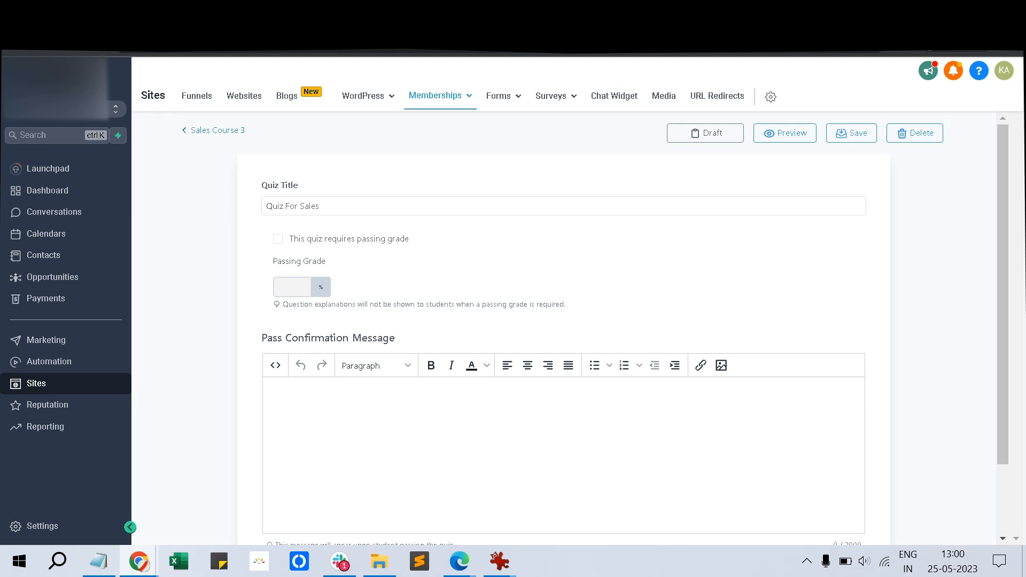
scroll(564, 348, "down", 2)
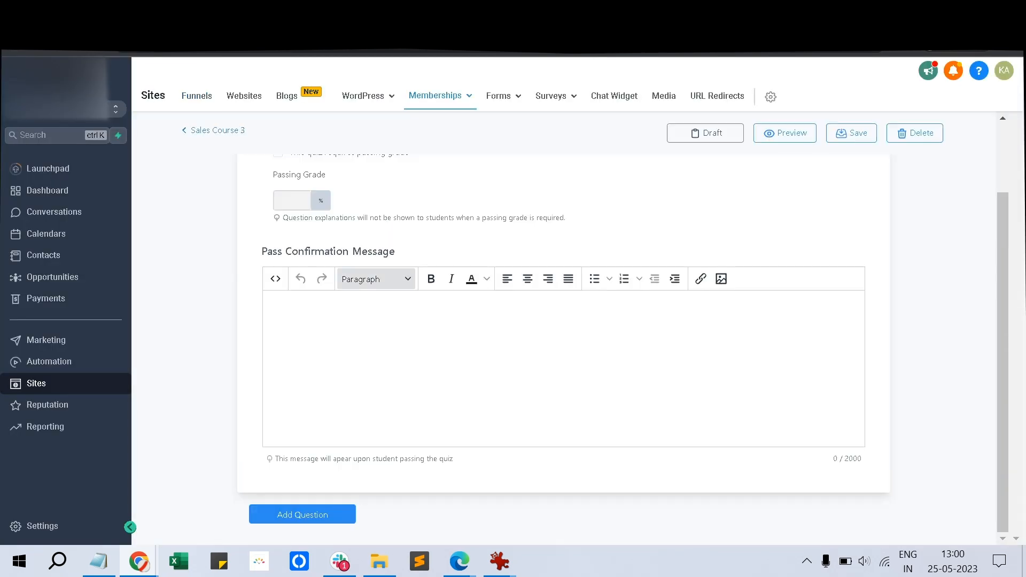
scroll(564, 348, "up", 2)
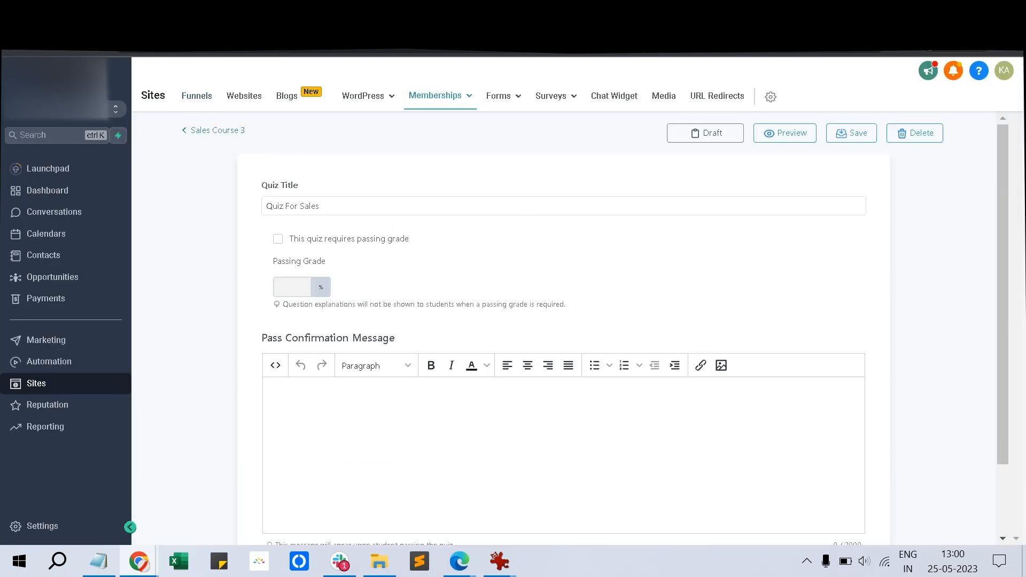
Set passing grade 70, pass message 'Congratulations !You have passed', fail message 'Sorry Try Again'
left_click(278, 239)
left_click(287, 287)
type("70")
scroll(564, 347, "down", 3)
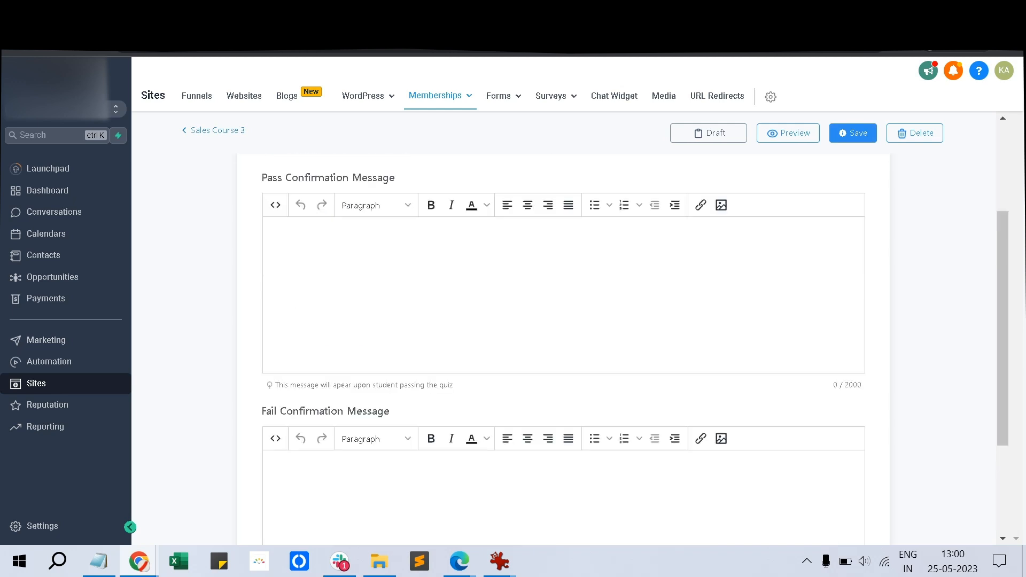
type("You hav")
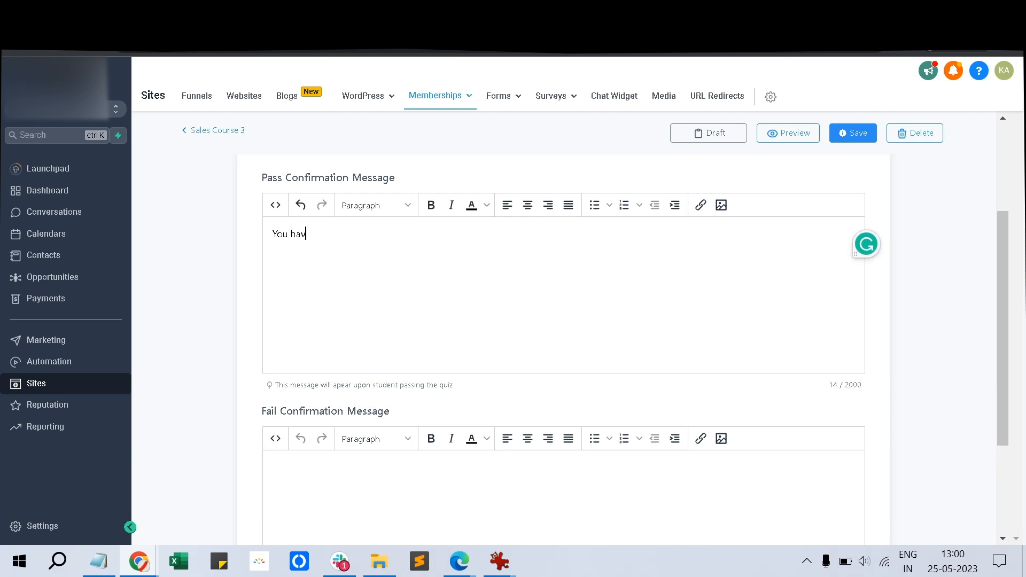
type("e passed Congratulations !")
left_click(274, 468)
type("Sorry Try Again")
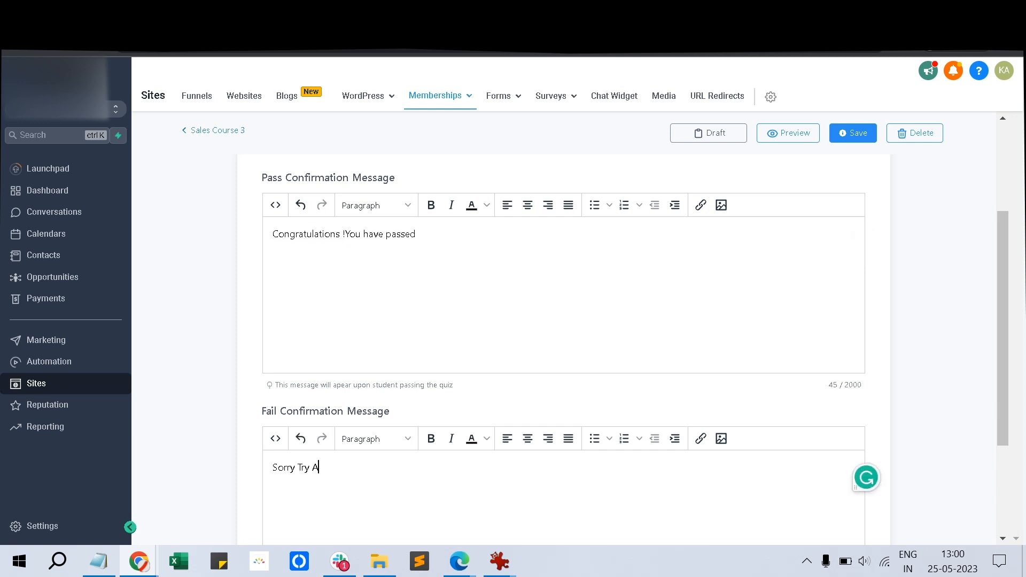
scroll(563, 348, "down", 4)
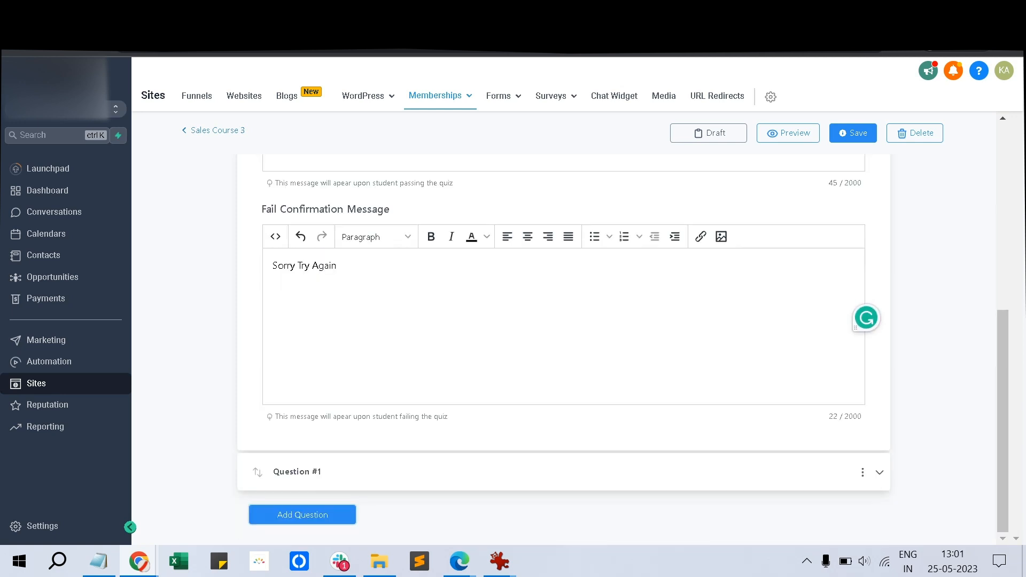
left_click(880, 473)
Make Question #1 multiple choice: 'How to set re-usable values in ghl (read in mail/sms)'
scroll(563, 347, "down", 3)
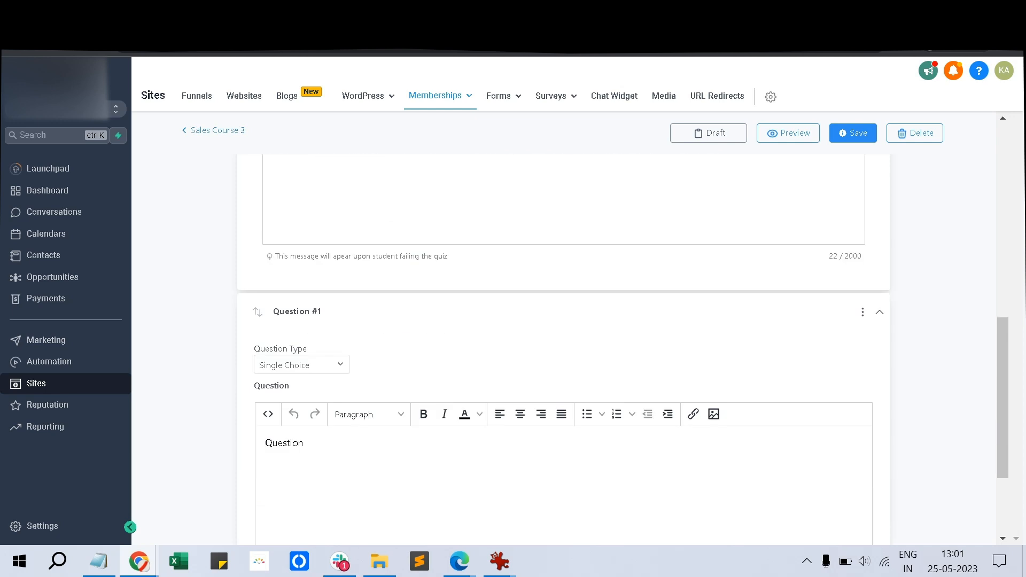
left_click(302, 365)
left_click(293, 410)
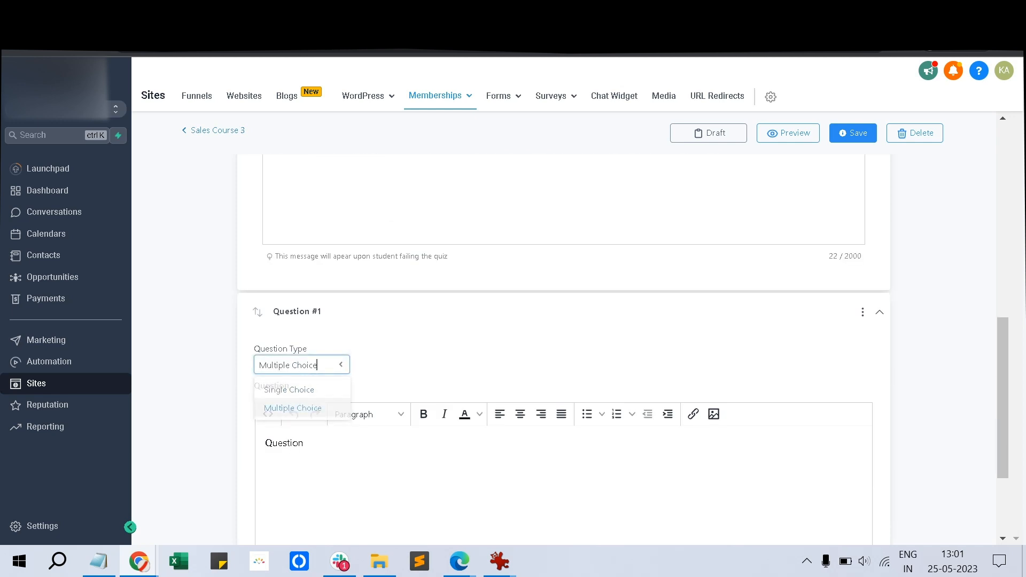
scroll(299, 410, "down", 3)
key("shift+Left")
key("shift+Left")
key("shift+Left")
key("shift+Left")
key("shift+Left")
key("shift+Left")
key("shift+Left")
key("shift+Left")
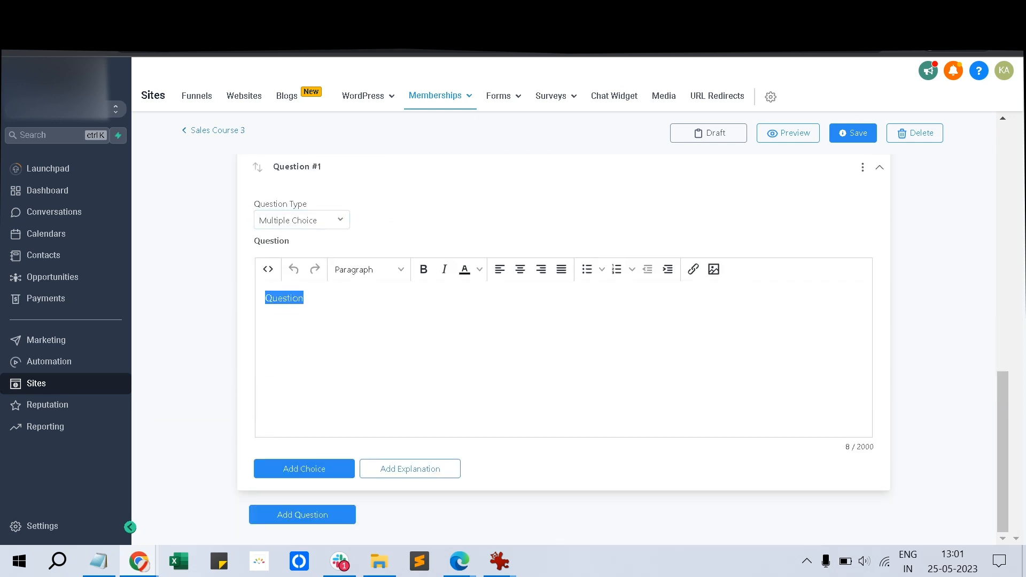
type("How to ")
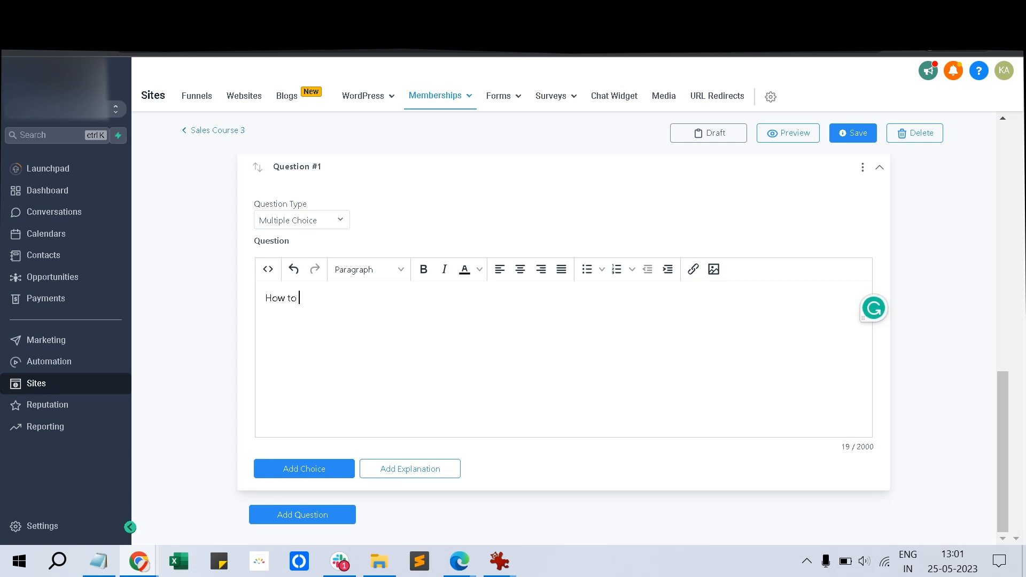
type("set re-usable values in ghl (read in mail/sms)")
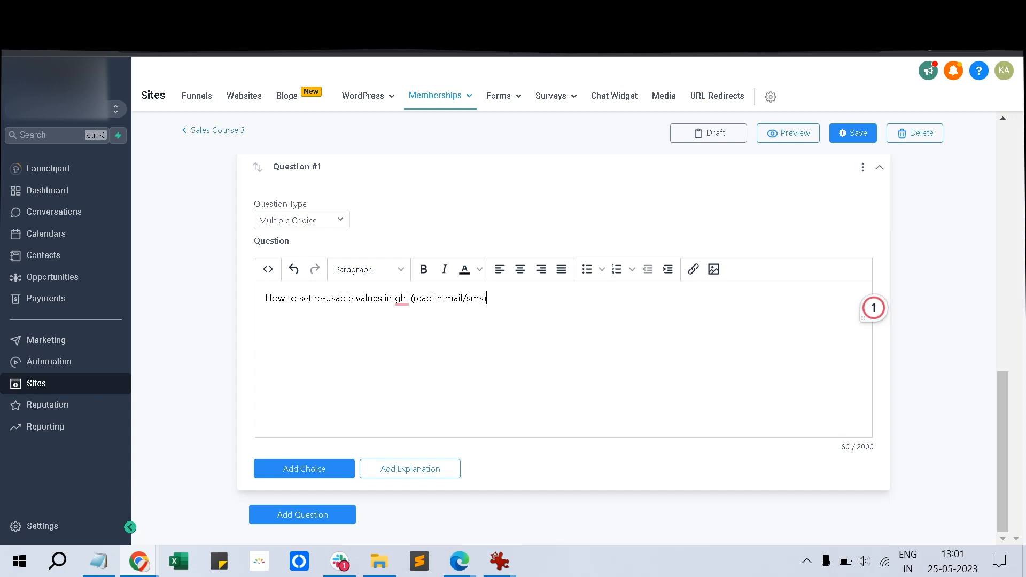
Add the answer choices with 'Settings -> Custom Values' as correct, and save the quiz
left_click(304, 469)
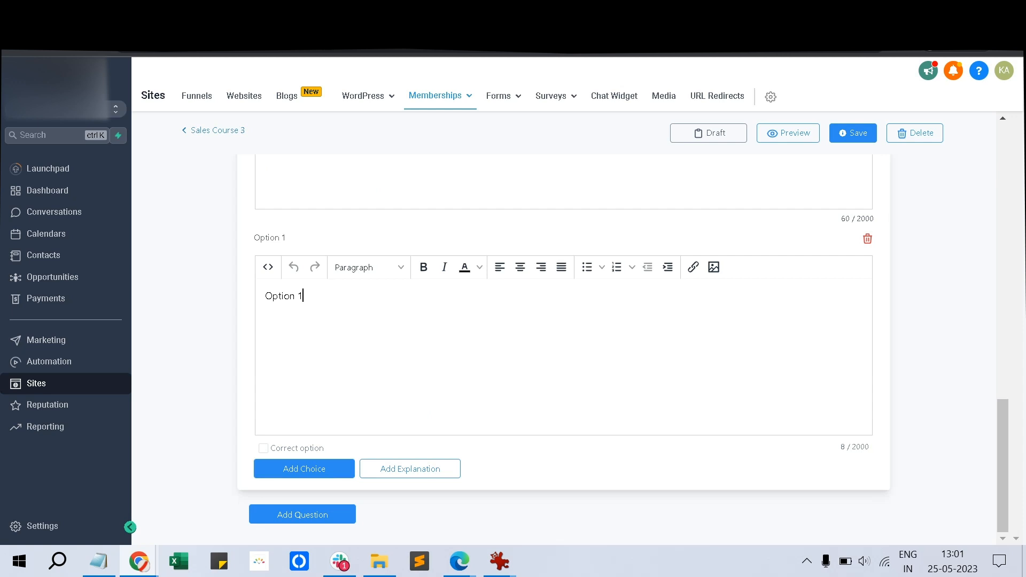
key("ctrl+a")
type("Sset")
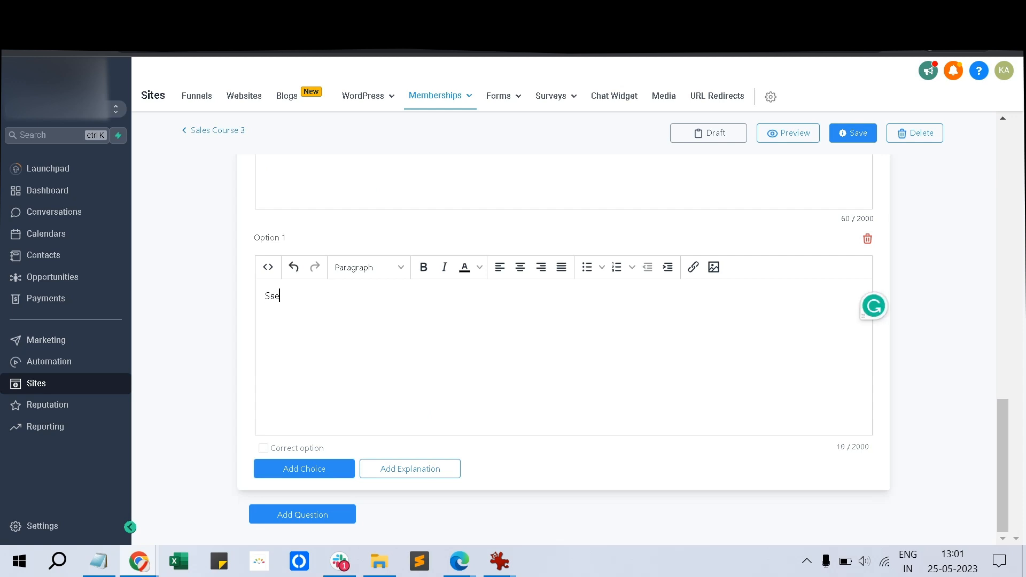
key("BackSpace")
key("BackSpace")
key("BackSpace")
key("BackSpace")
type("Settings -> Cust")
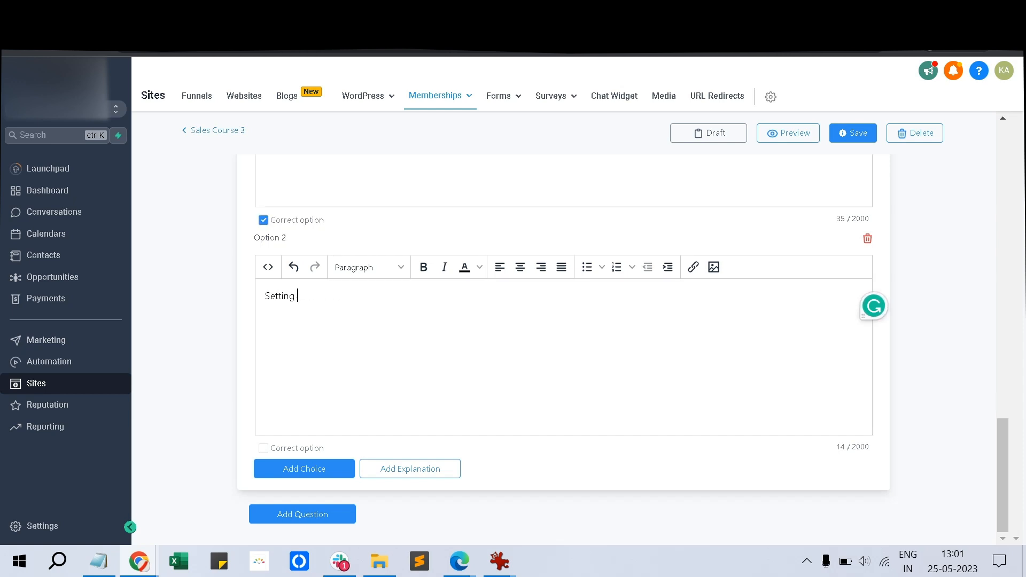
type("- > Cu")
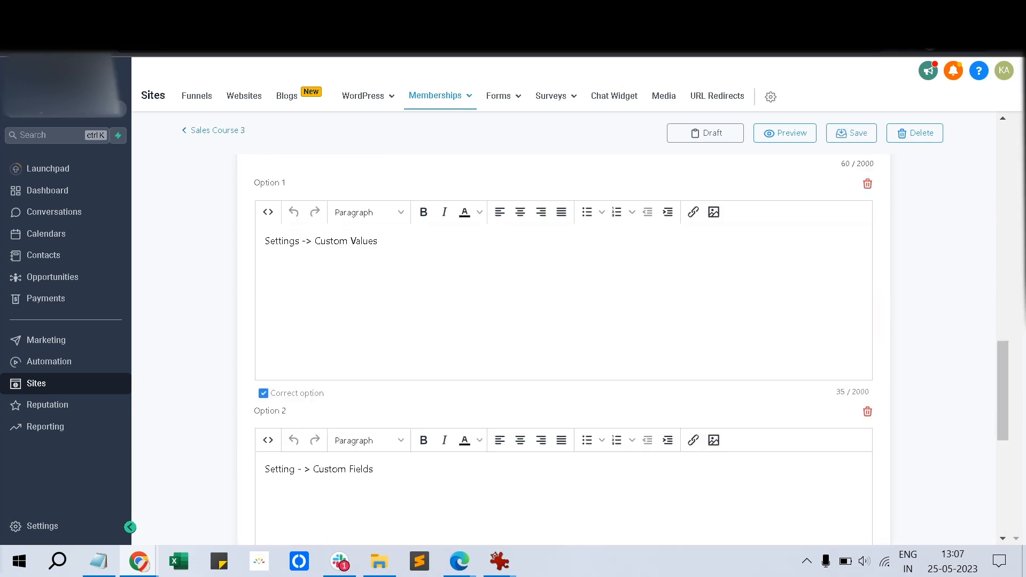
scroll(563, 348, "up", 8)
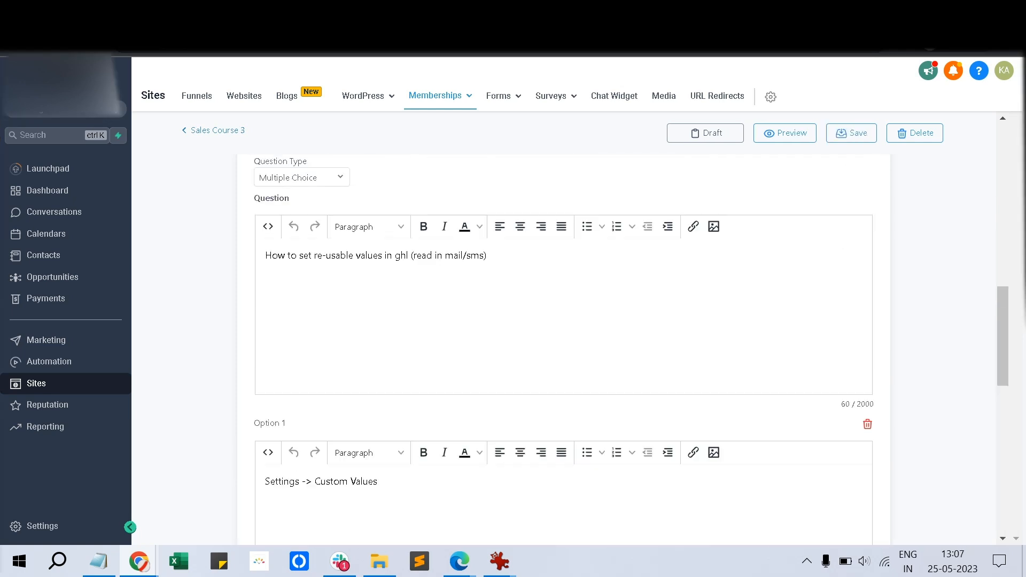
scroll(563, 348, "down", 6)
scroll(563, 347, "up", 3)
scroll(563, 347, "down", 12)
scroll(564, 348, "down", 2)
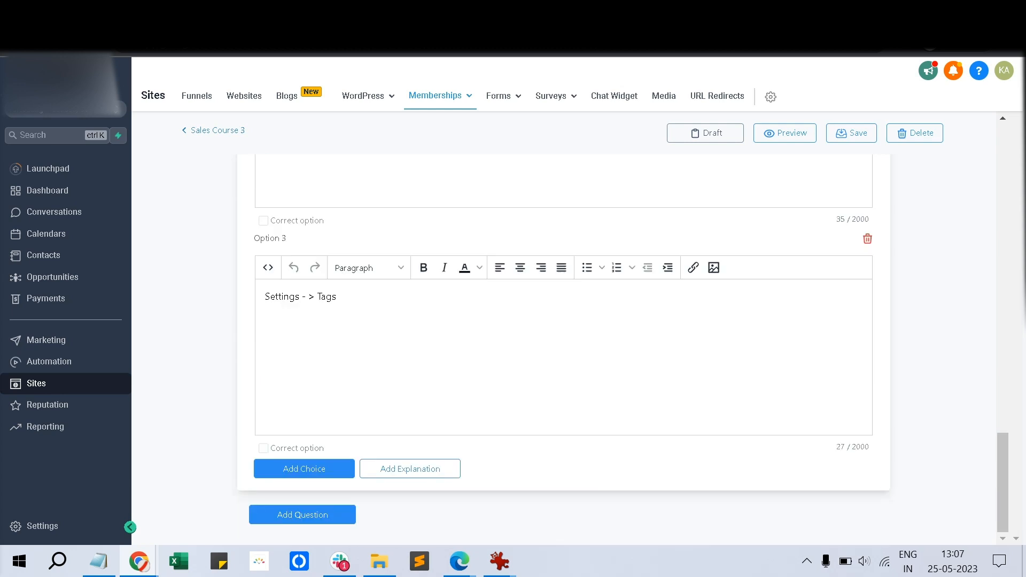
scroll(563, 348, "up", 2)
scroll(563, 347, "down", 2)
scroll(617, 533, "up", 16)
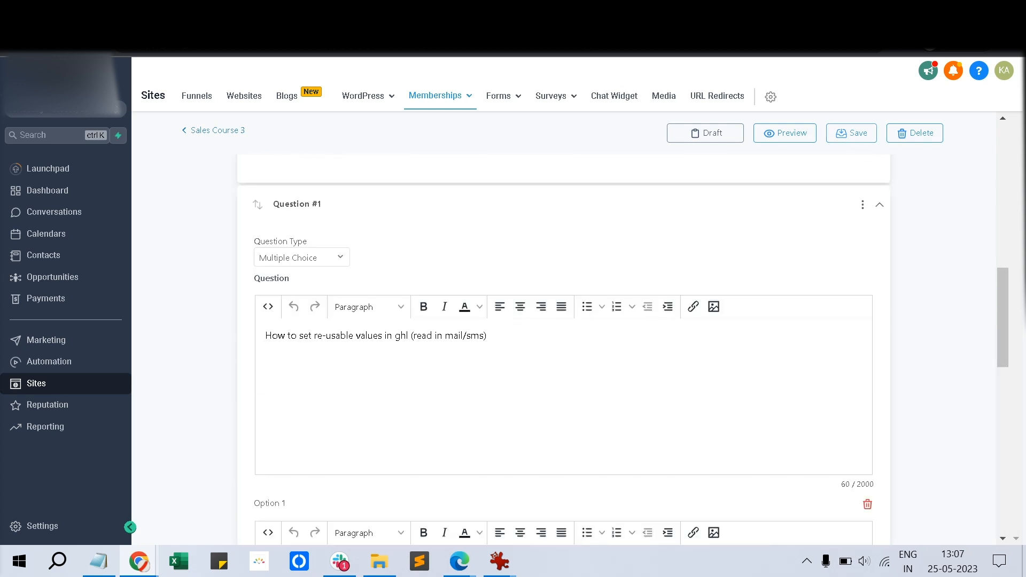
left_click(852, 133)
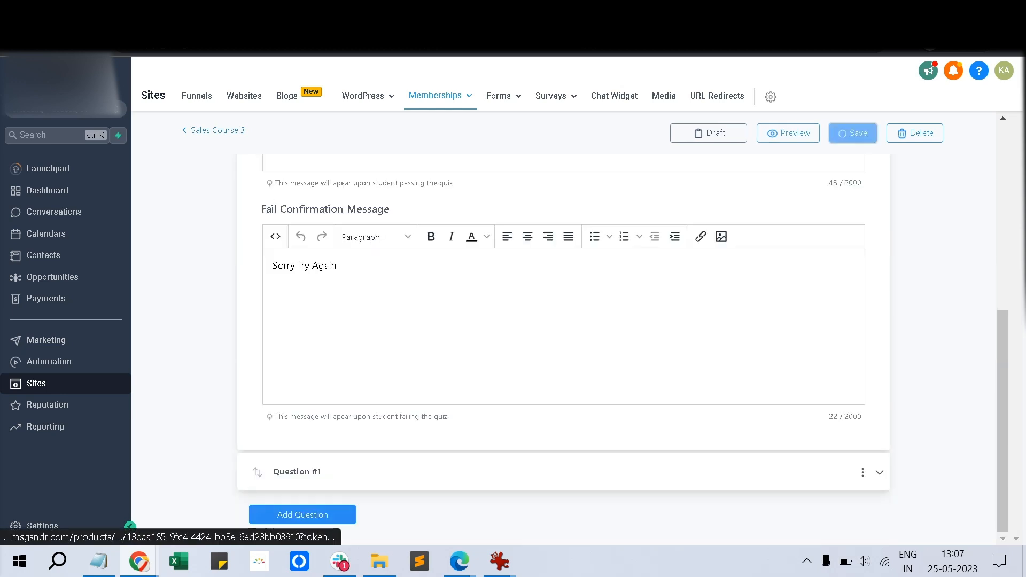
Preview Sales Course 3 as a student, start the quiz, and return to the course page
left_click(780, 133)
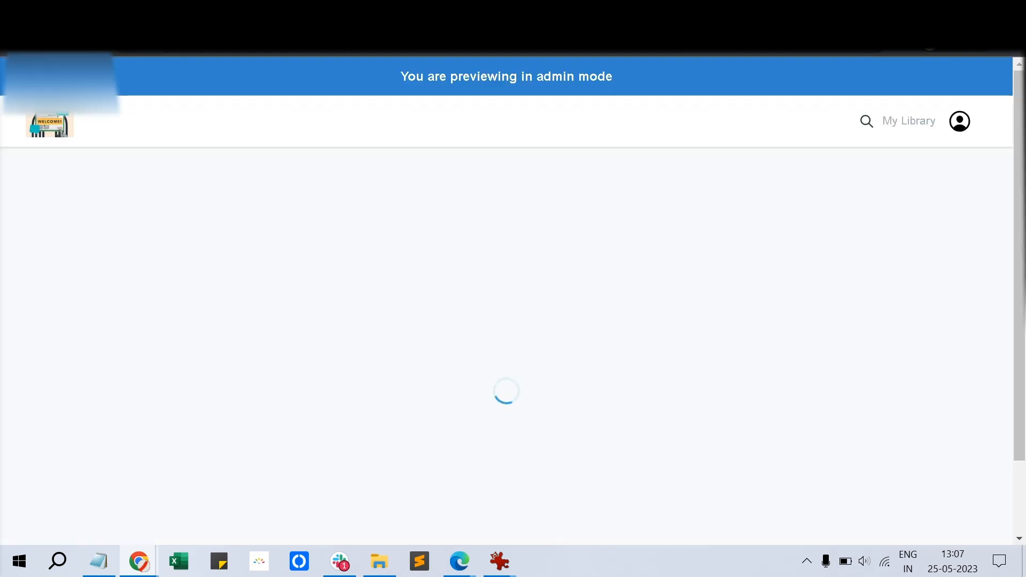
scroll(513, 299, "down", 3)
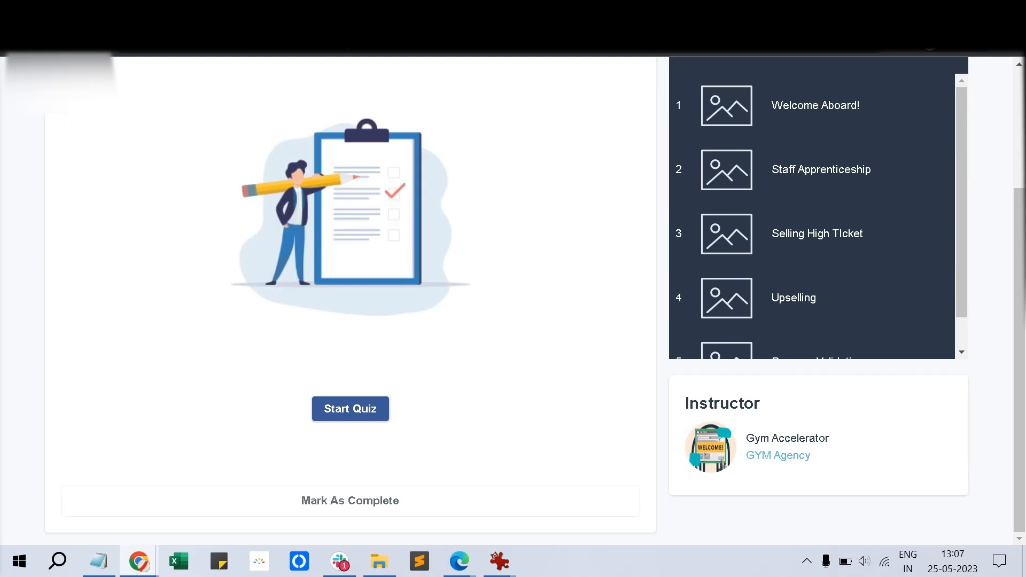
left_click(350, 409)
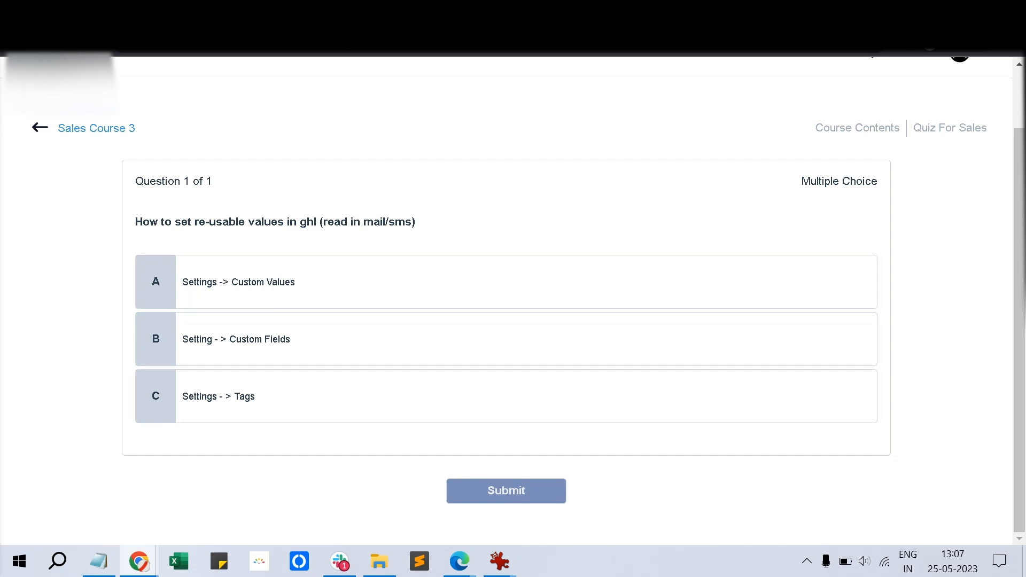
mouse_move(460, 562)
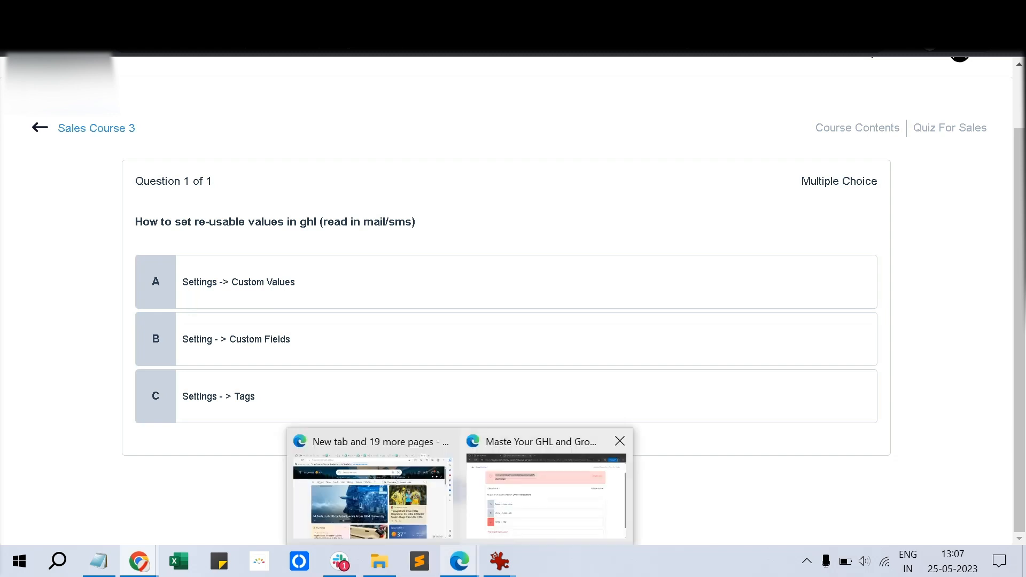
left_click(545, 476)
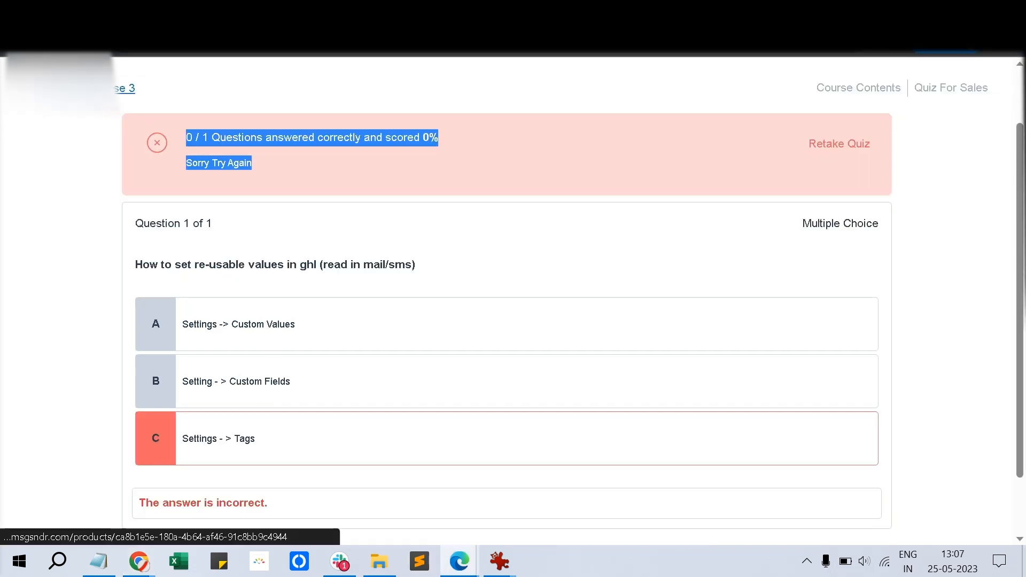
left_click(126, 88)
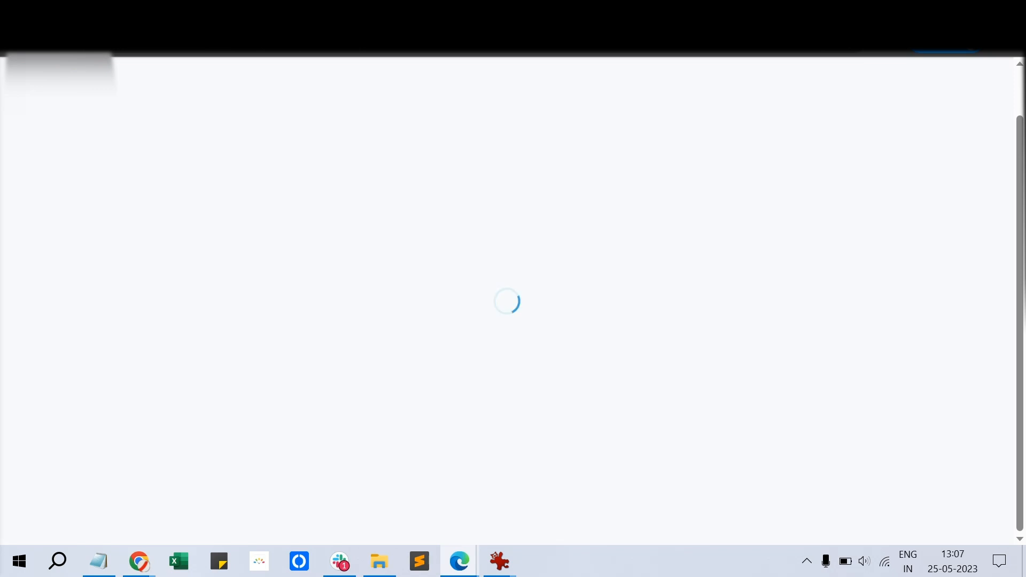
scroll(513, 299, "up", 8)
scroll(513, 300, "down", 4)
In the other browser, load the pasted Quiz For Sales page link
mouse_move(139, 562)
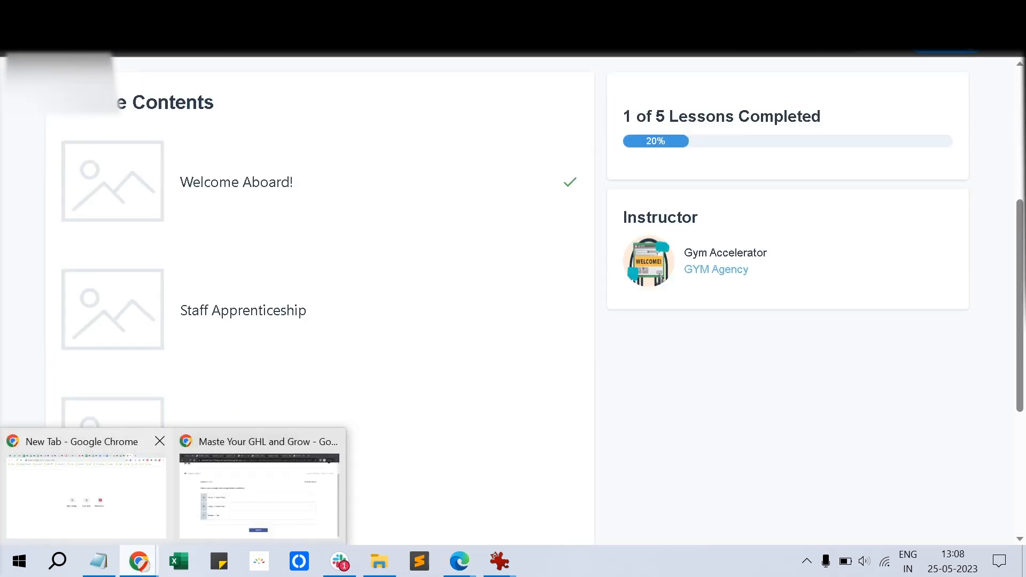
left_click(259, 489)
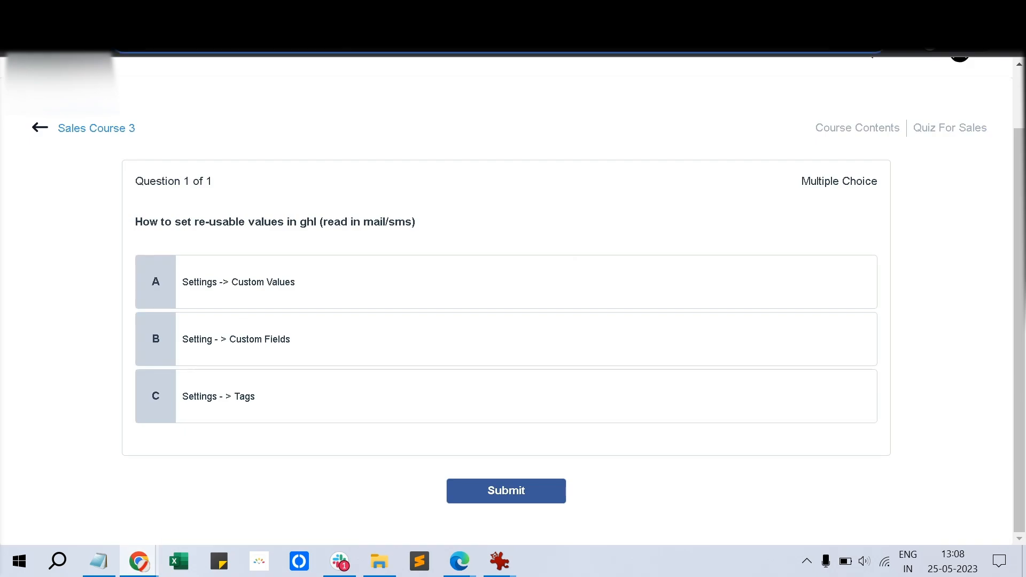
left_click(460, 561)
left_click(372, 489)
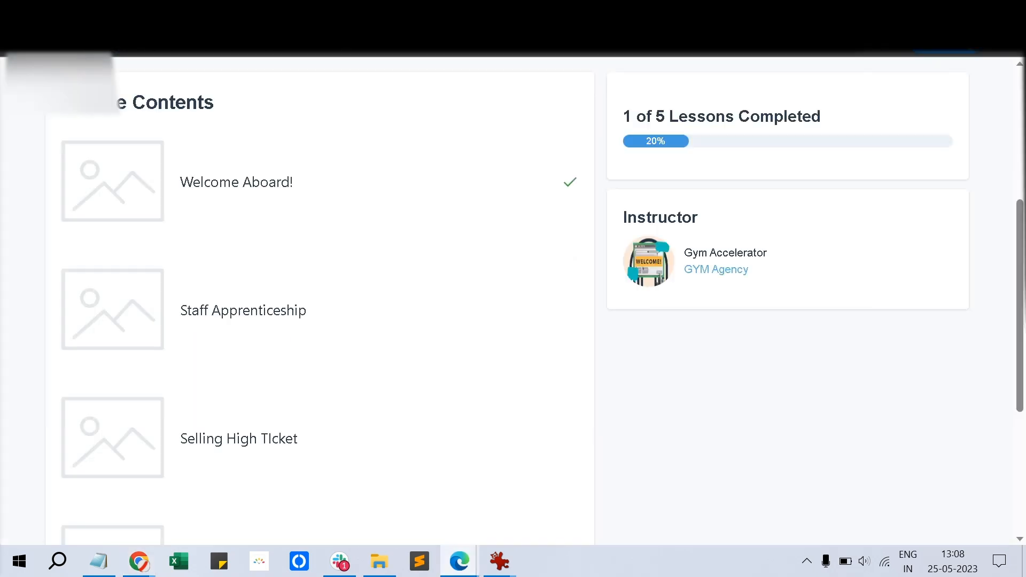
left_click(428, 41)
key("ctrl+v")
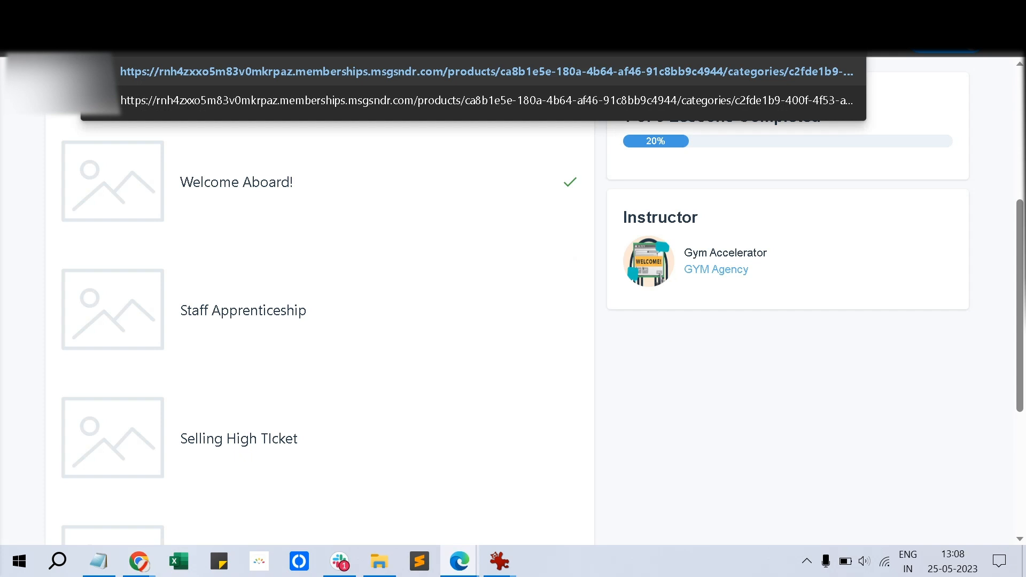
key("Return")
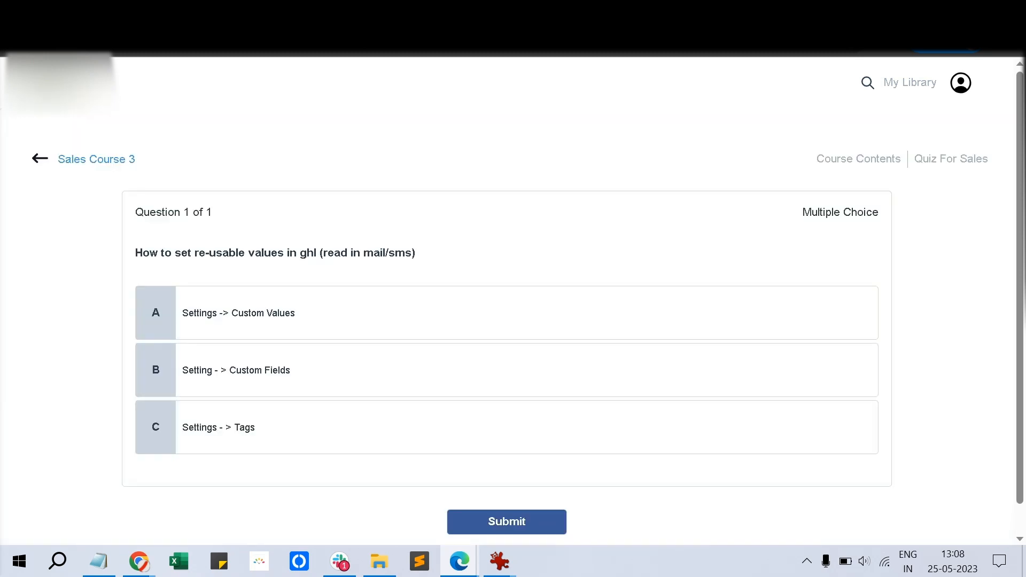
Answer C and submit, failing at 0 / 1 with 'Sorry Try Again', then return to admin
left_click(506, 428)
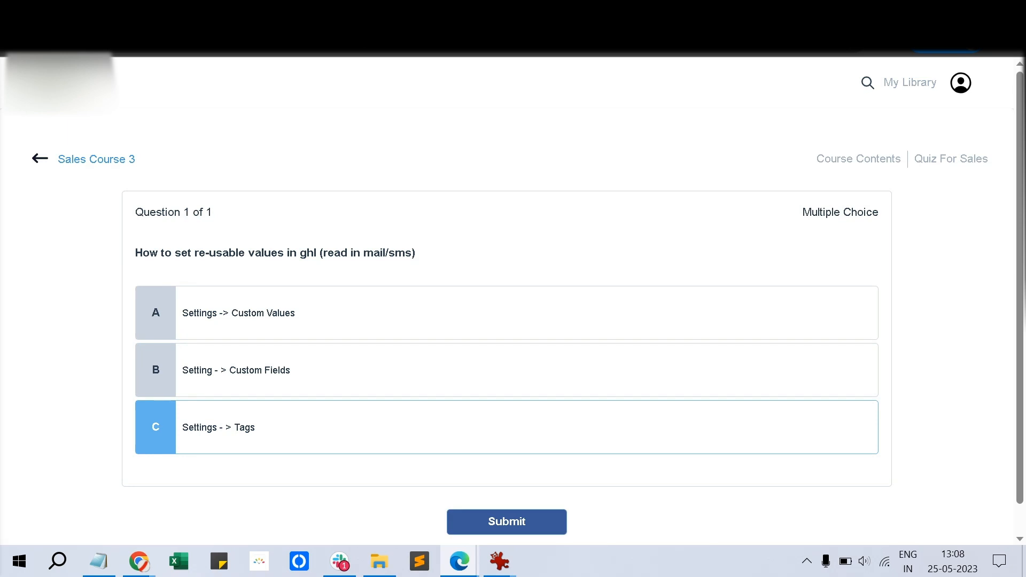
left_click(507, 522)
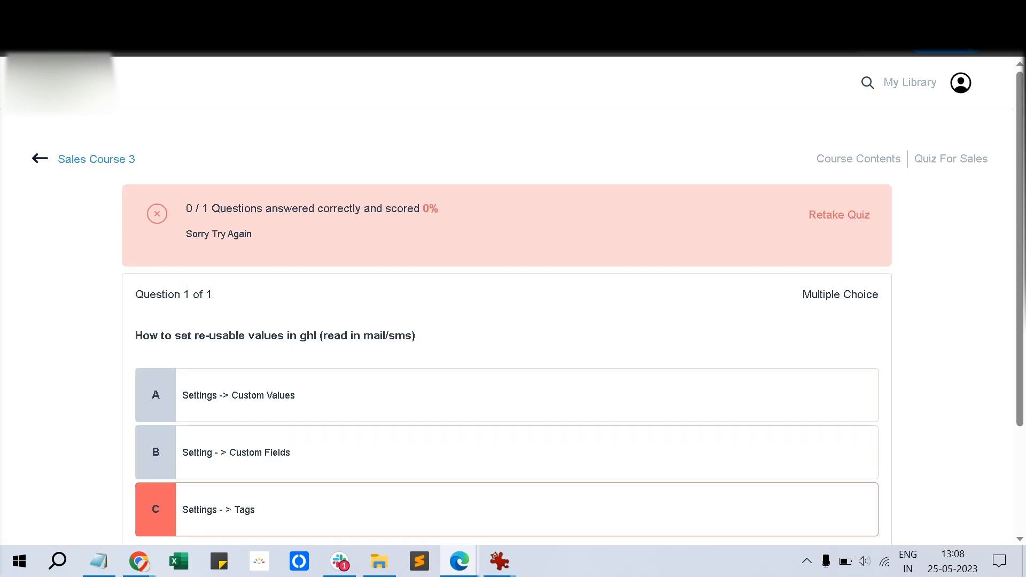
left_click_drag(186, 209, 252, 234)
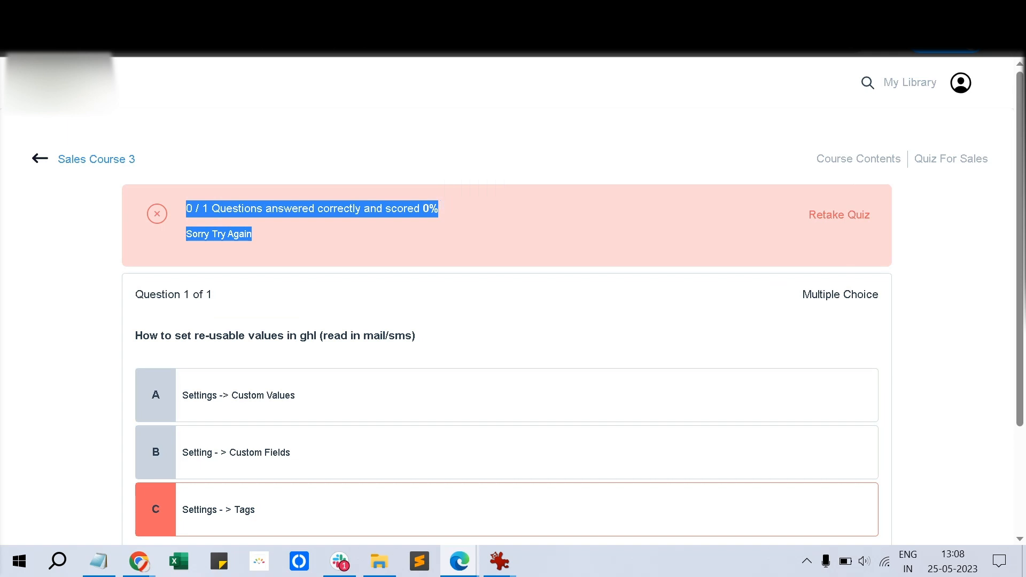
left_click_drag(259, 234, 186, 235)
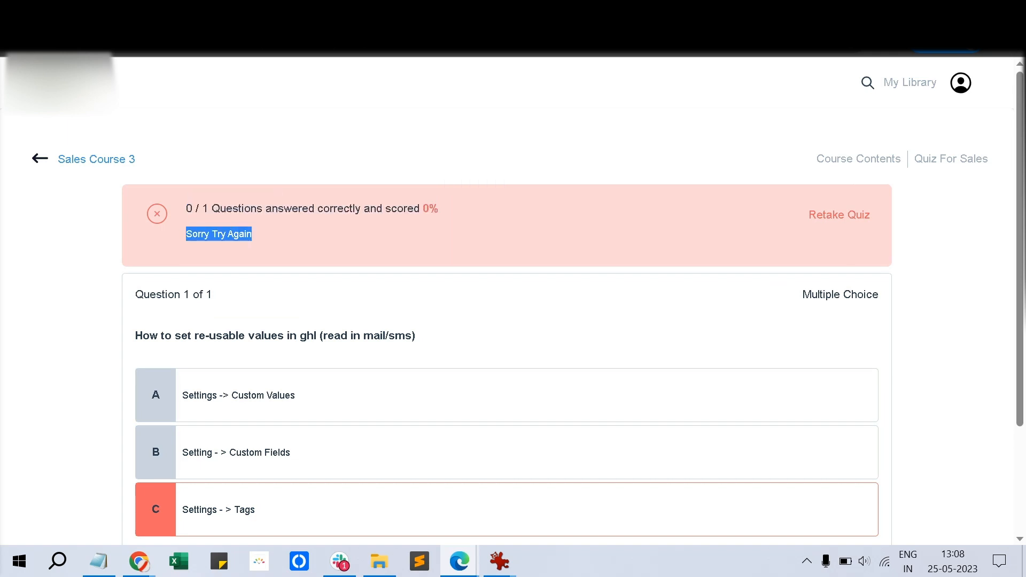
mouse_move(139, 561)
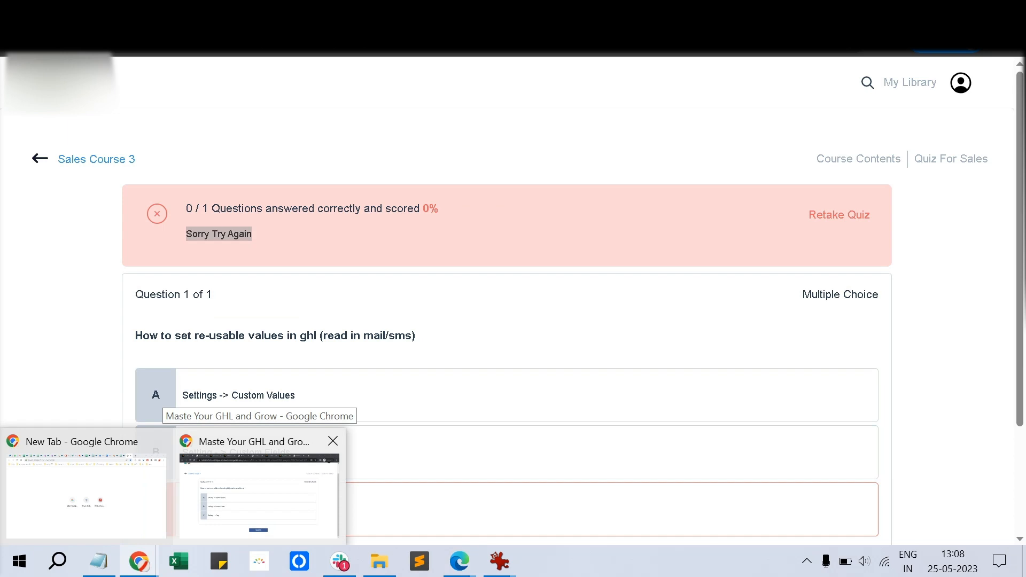
left_click(259, 494)
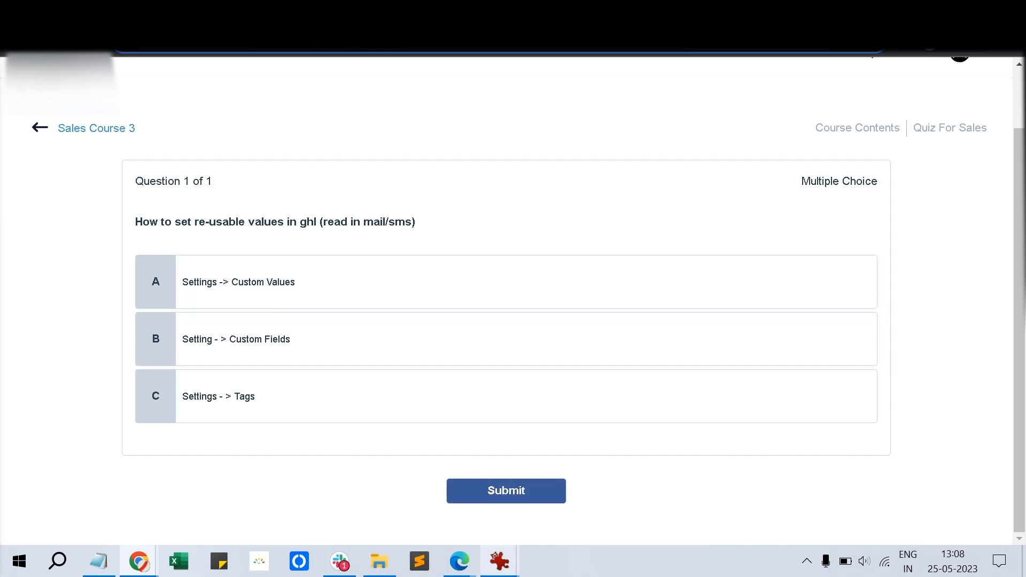
mouse_move(500, 562)
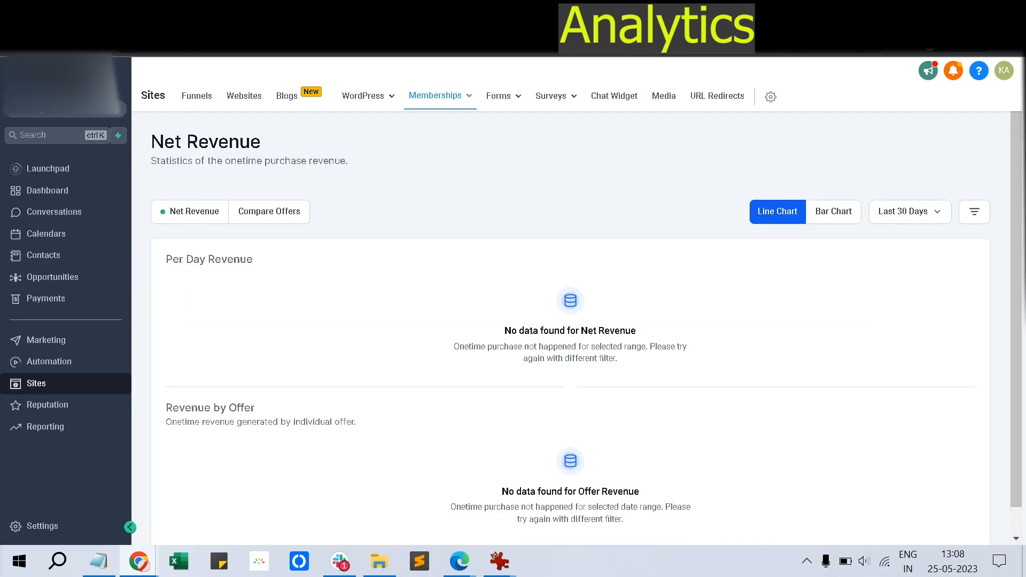
View the Memberships Analytics assessment results and compare them with the saved report screenshot
mouse_move(441, 96)
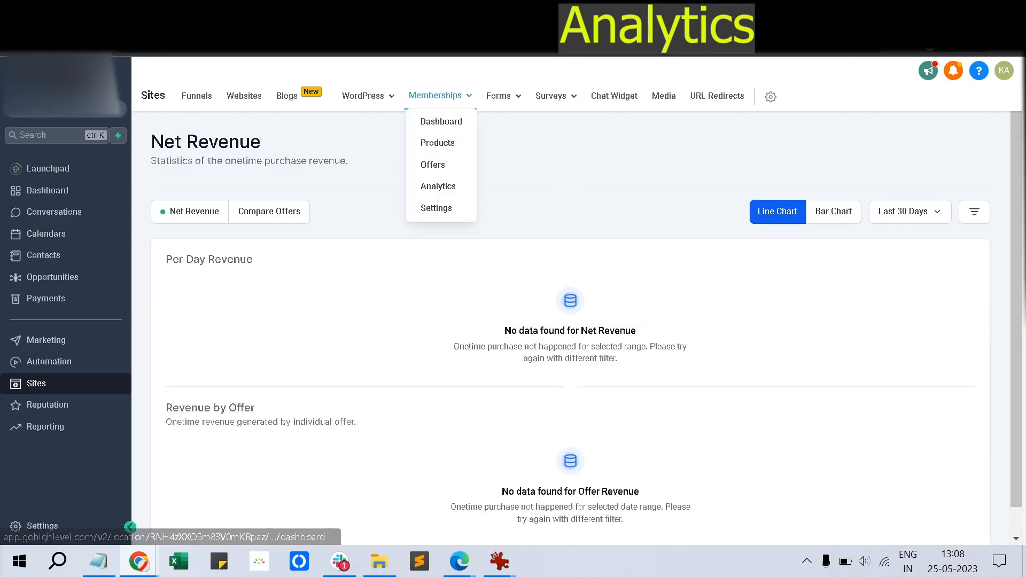
left_click(438, 186)
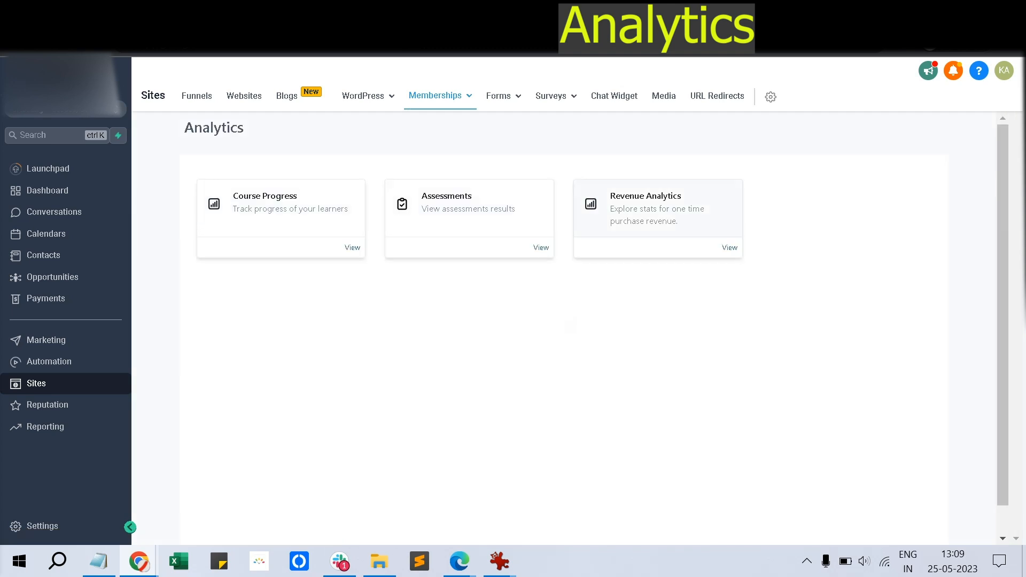
left_click(469, 208)
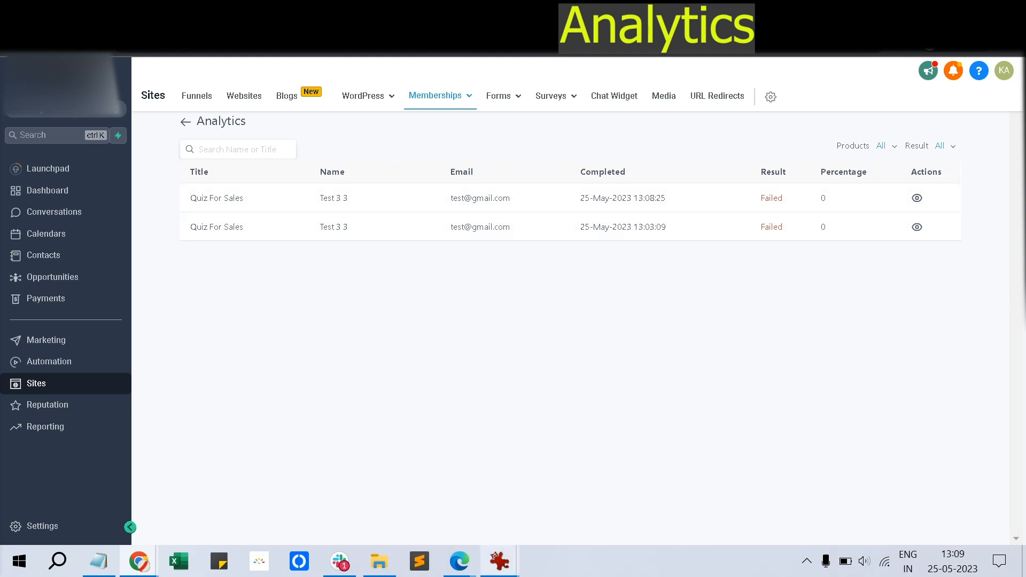
mouse_move(500, 562)
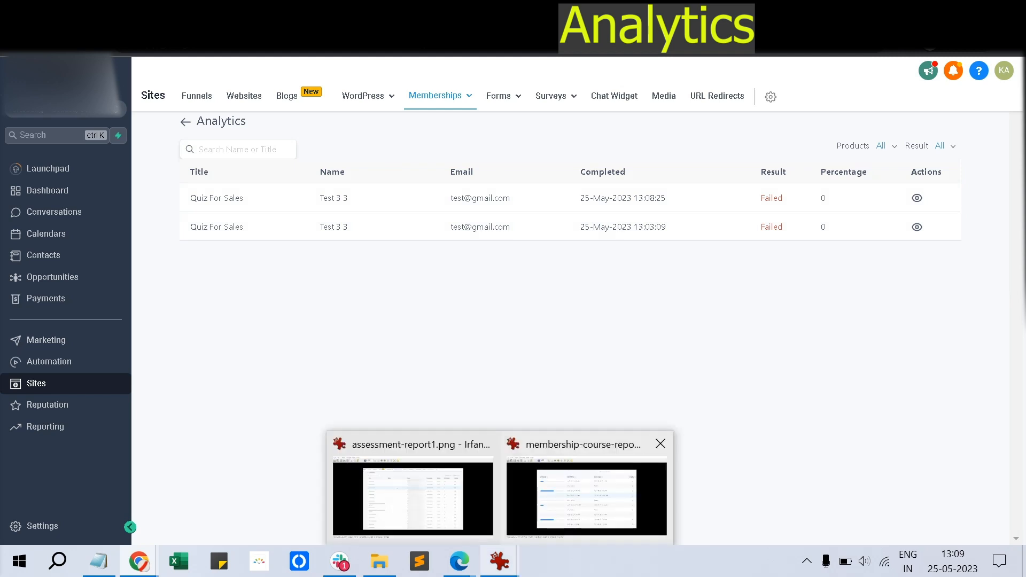
left_click(413, 497)
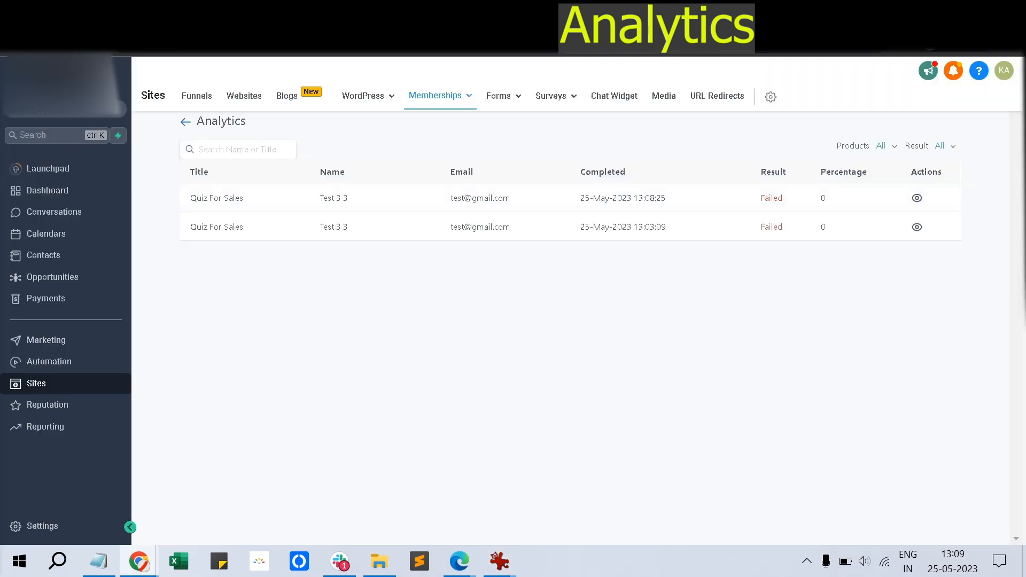
left_click(186, 122)
Check Sales Course 3 learner progress in Course Progress, then open Revenue Analytics
left_click(281, 206)
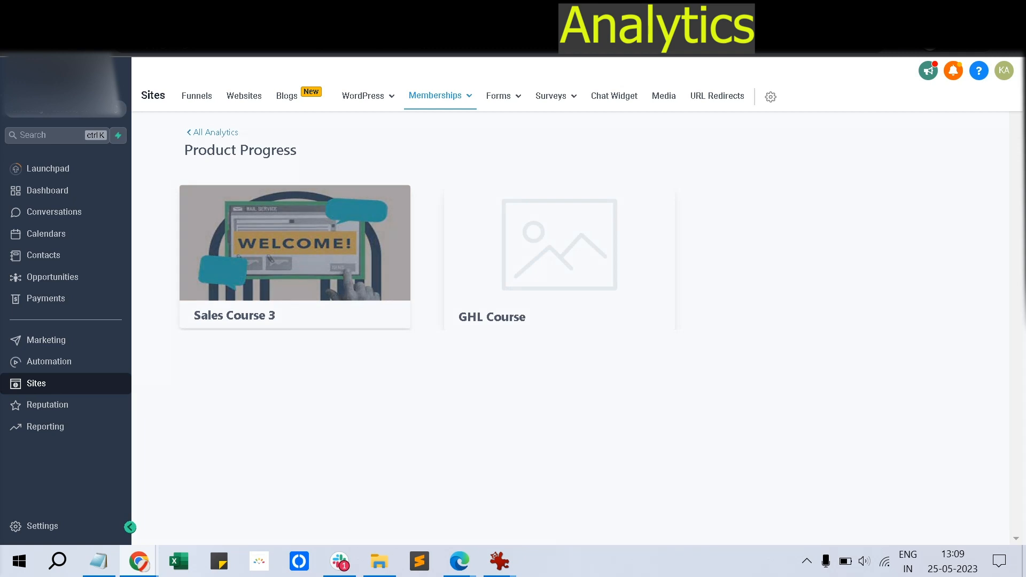
left_click(270, 259)
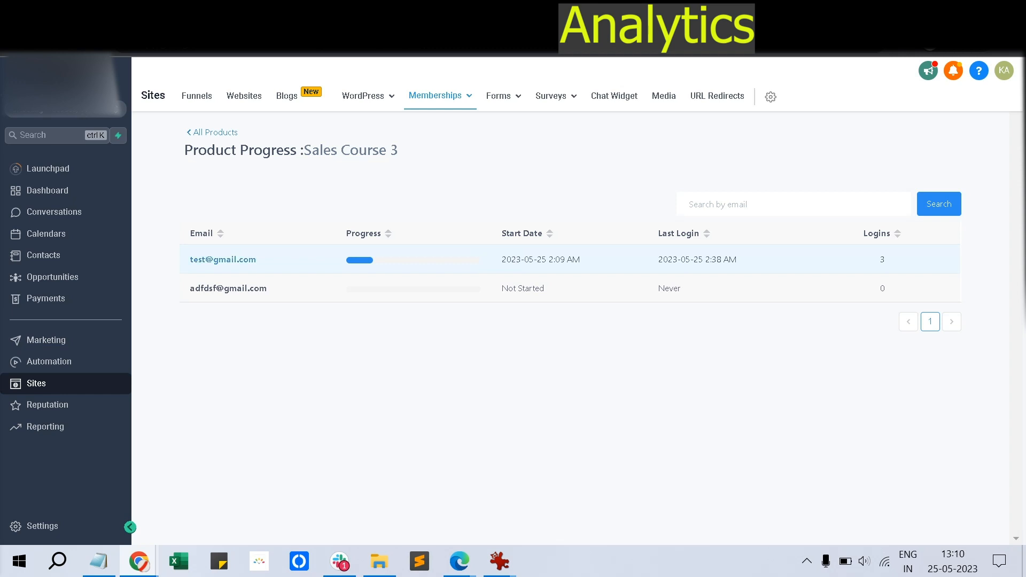
left_click(215, 133)
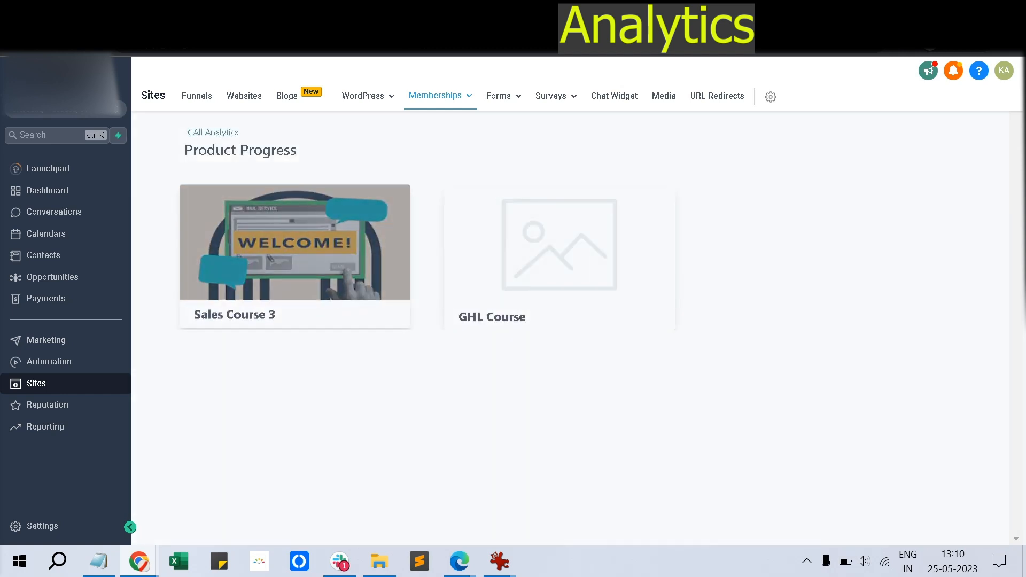
left_click(215, 133)
left_click(657, 209)
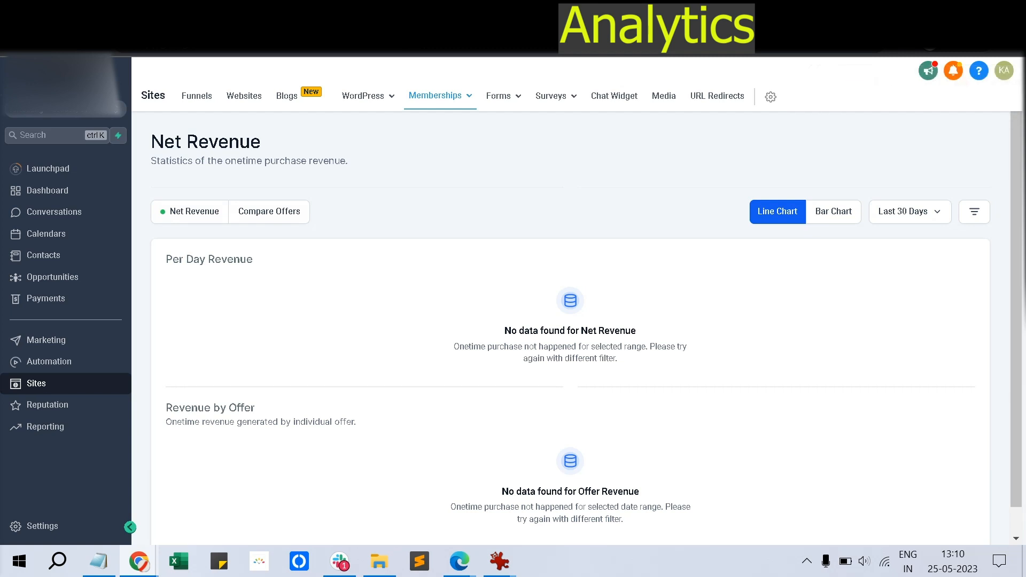
scroll(587, 328, "down", 1)
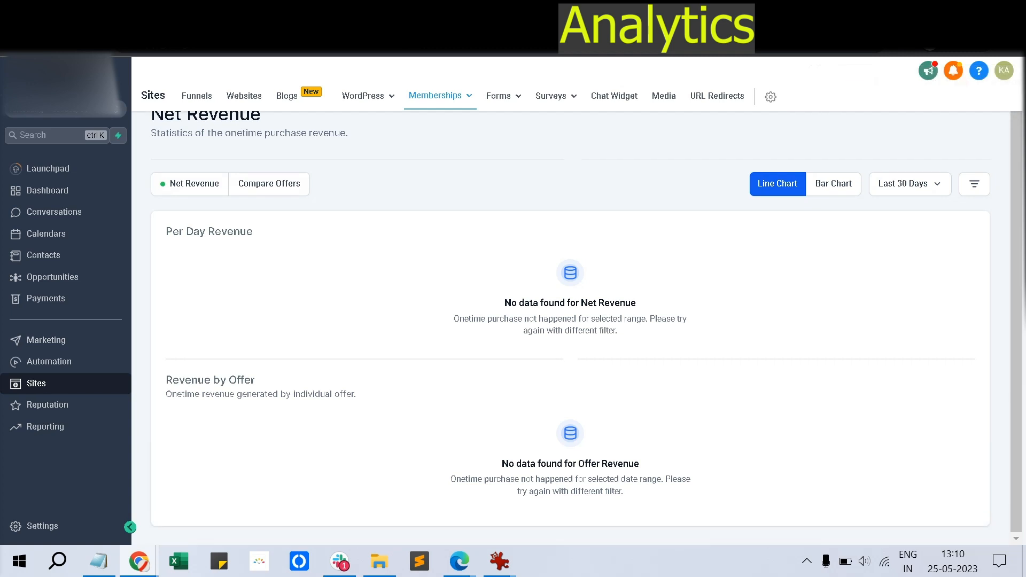